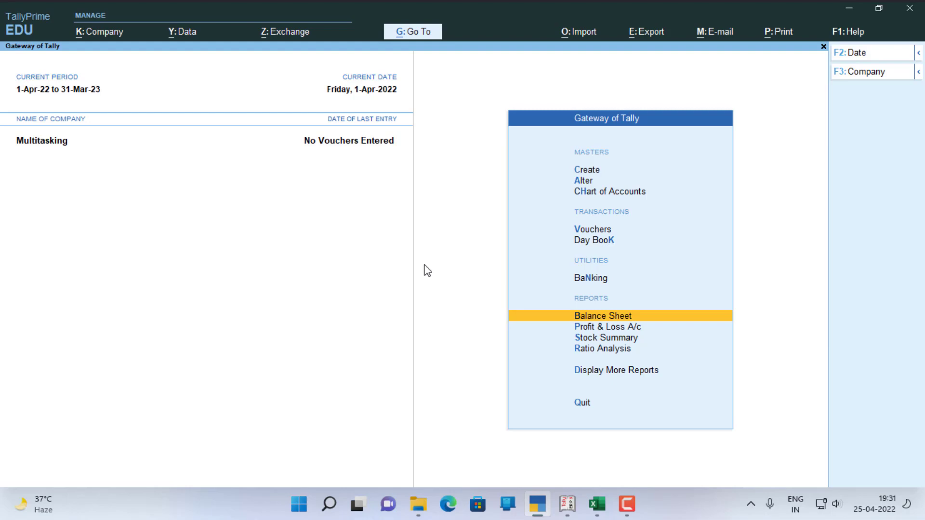
Step: Open the company's Balance Sheet report and compare it with the balance sheet table in the Excel workbook
key(Return)
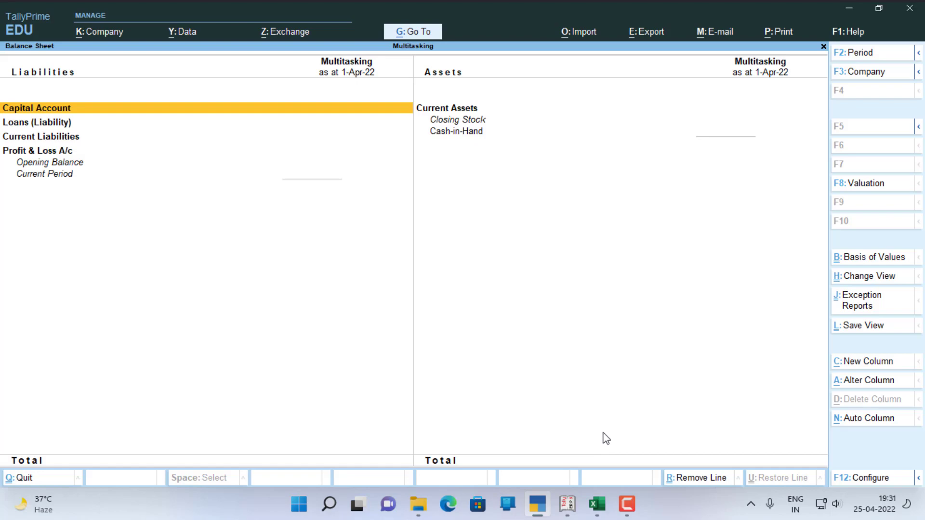
click(597, 504)
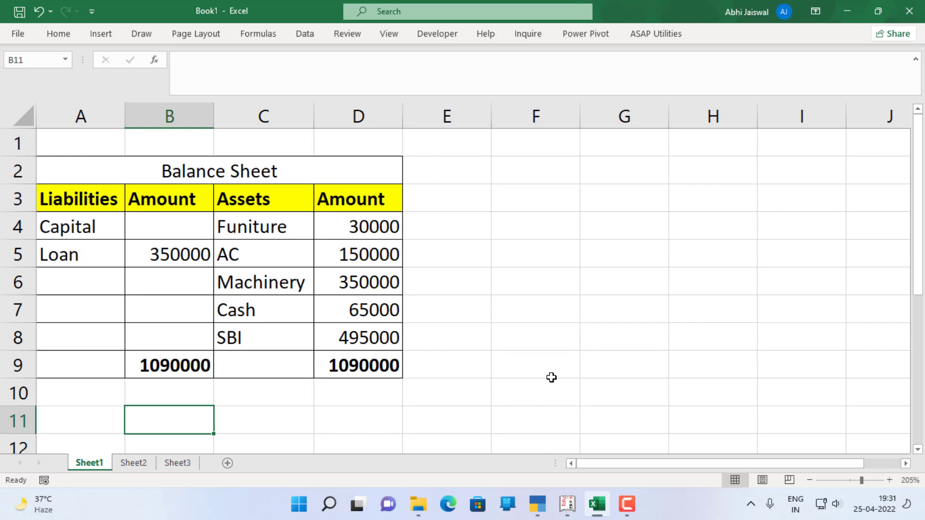
key(alt+Tab)
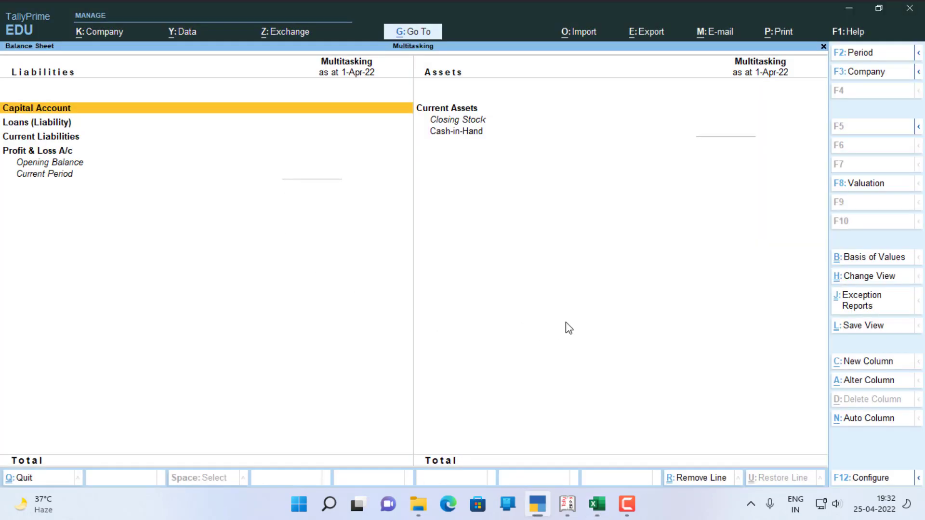
key(alt+Tab)
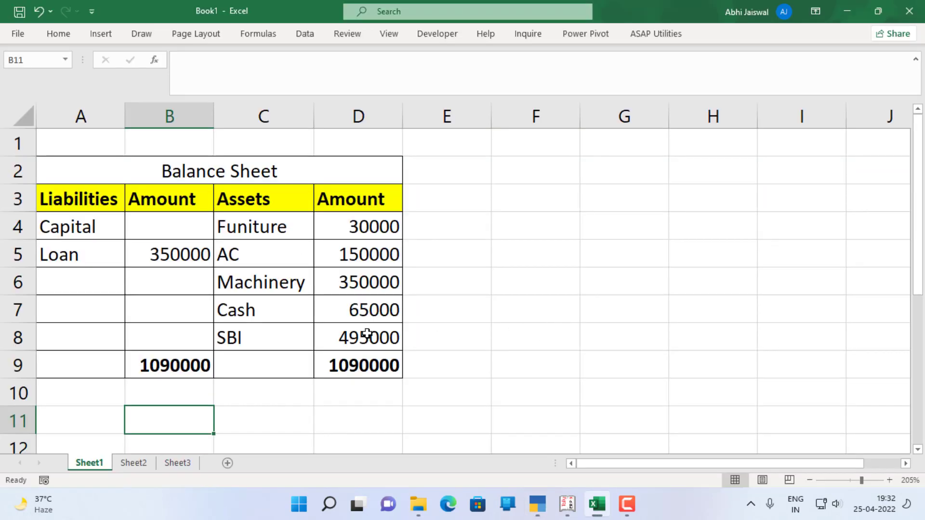
key(alt+Tab)
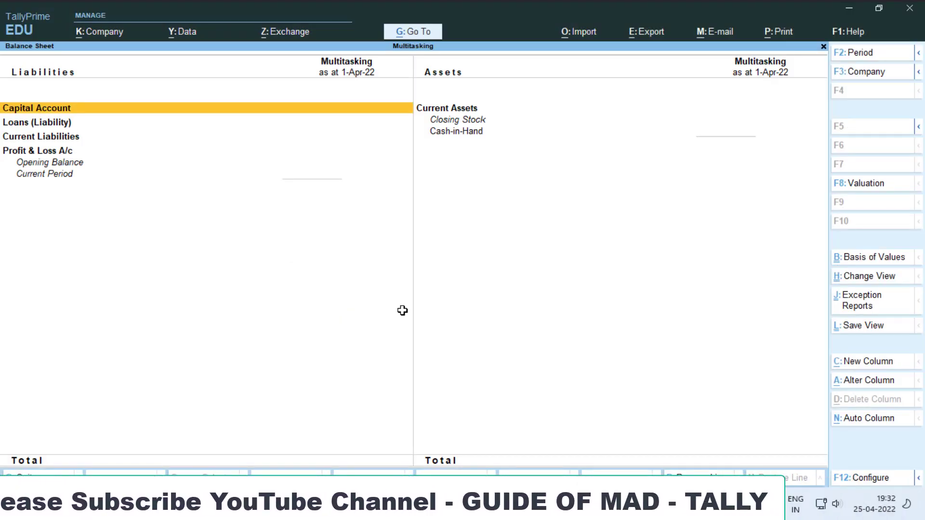
key(alt+Tab)
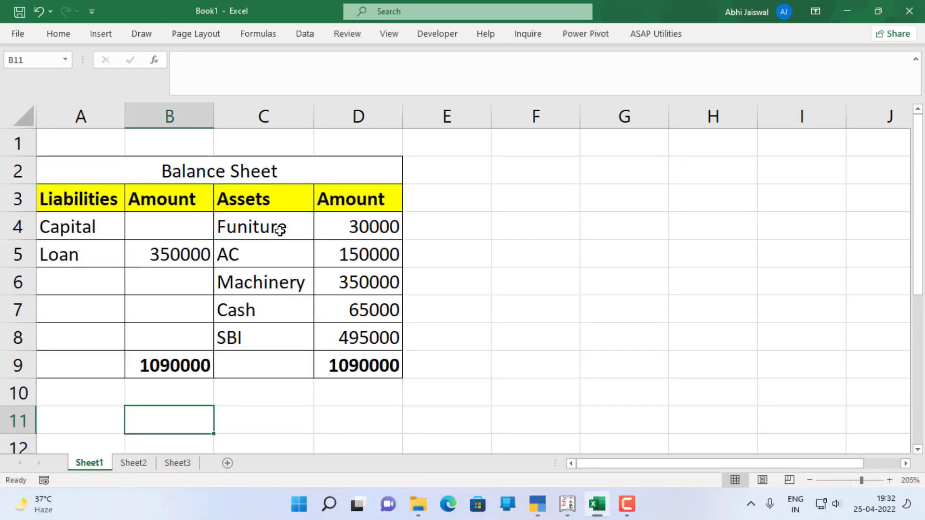
key(alt+Tab)
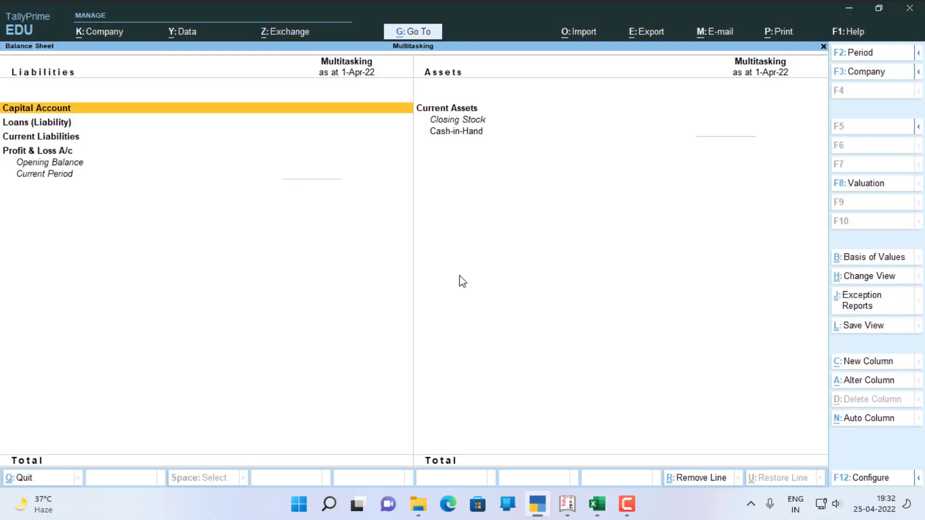
Step: From the Balance Sheet report in TallyPrime, go to the ledger masters and open a blank ledger creation form
key(alt)
key(alt+g)
key(Up)
key(Up)
key(Up)
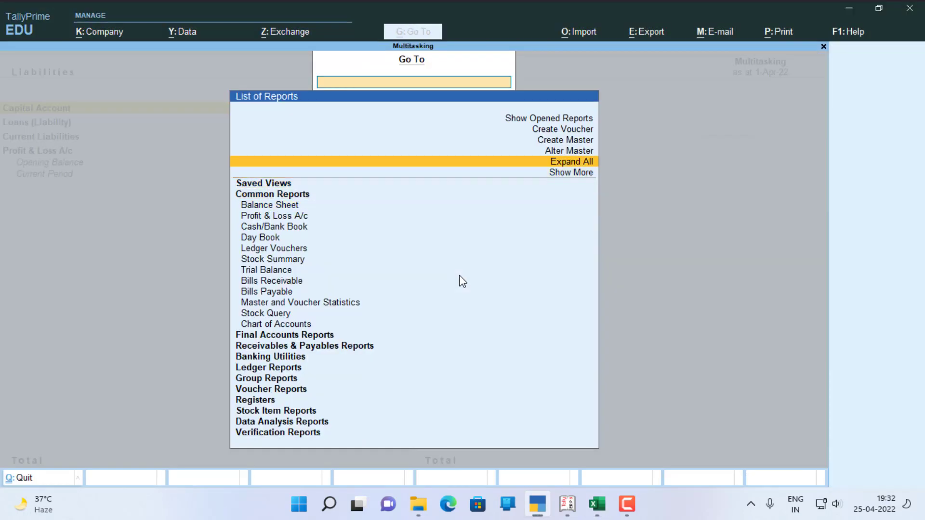
key(Up)
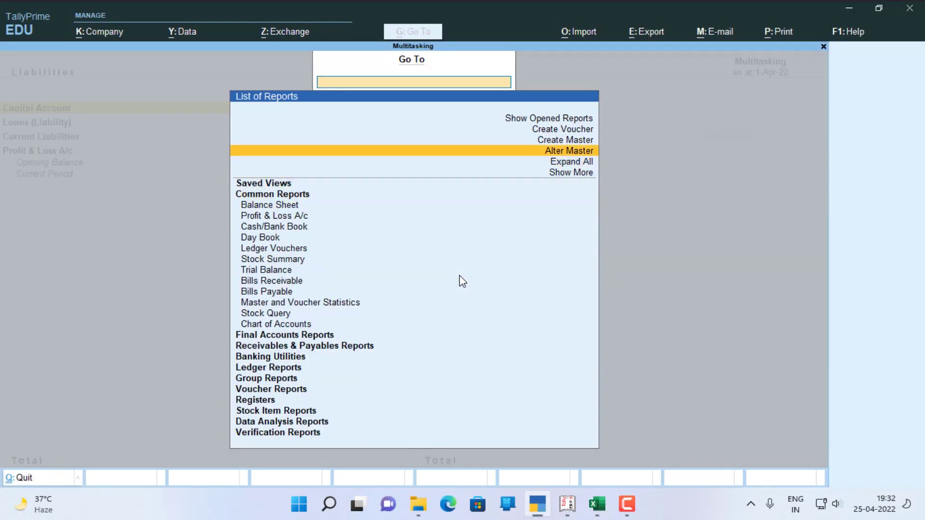
key(Return)
key(Down)
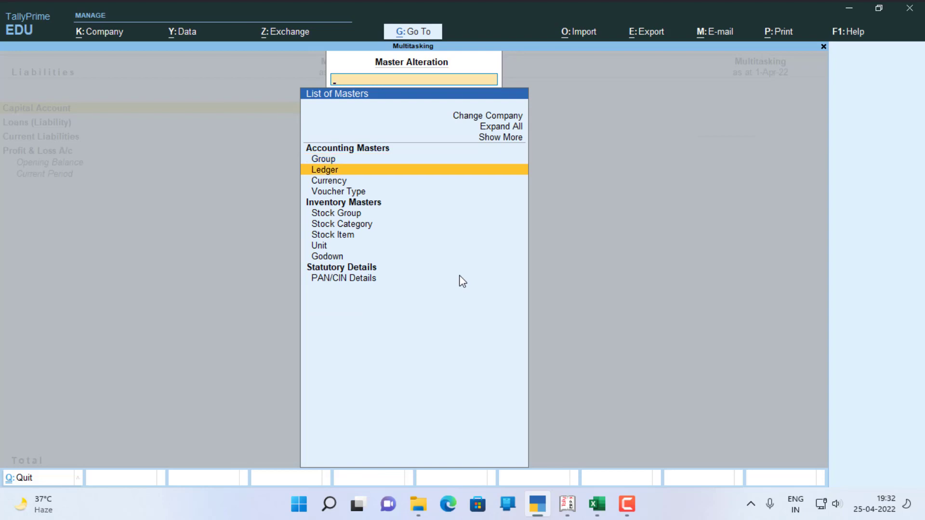
key(Return)
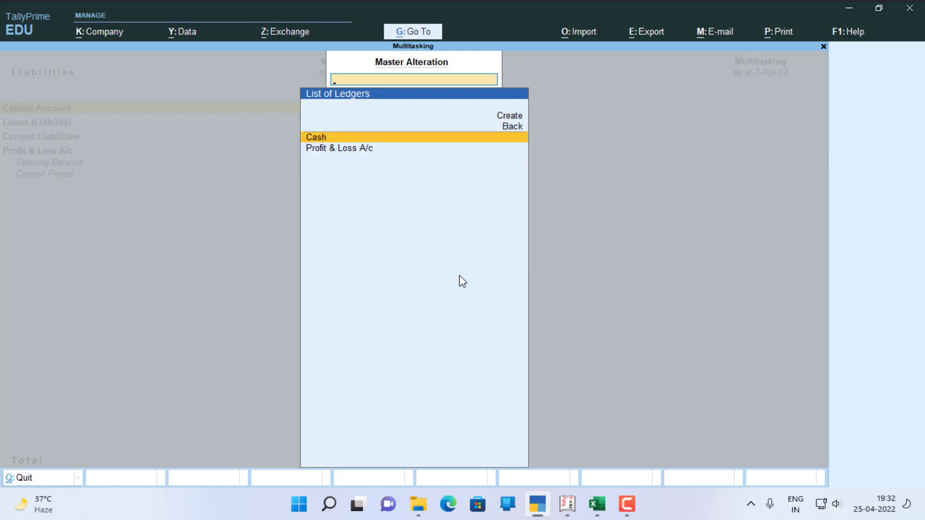
key(Up)
key(Up)
key(Return)
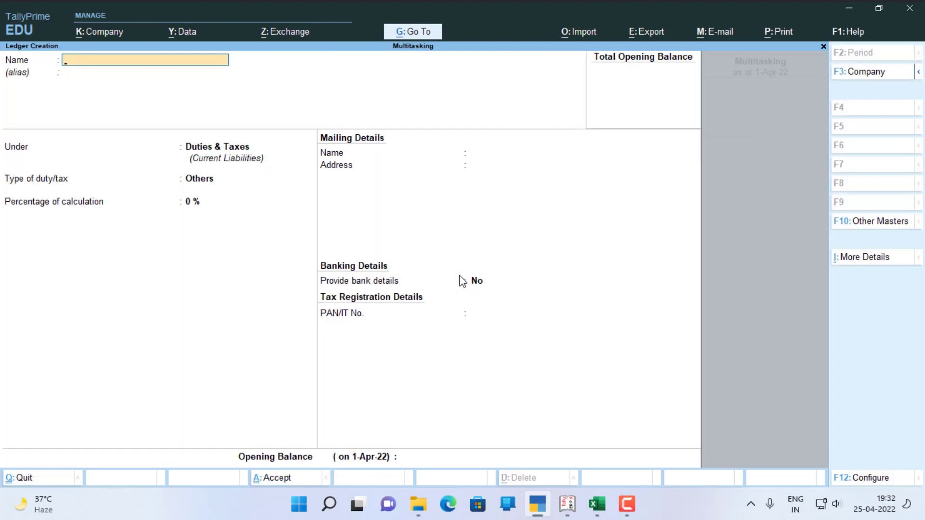
Step: Name the new ledger Furniture, place it under Fixed Assets and keep the default mailing details
text(Furniture)
key(Return)
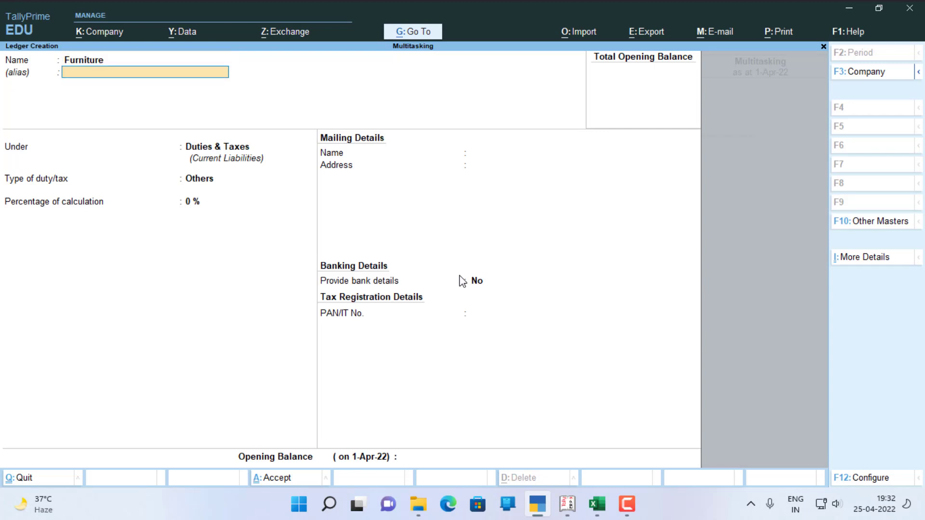
key(Return)
text(f)
key(Return)
key(Return)
key(Return)
key(Return)
key(Return)
key(Return)
key(Return)
key(Return)
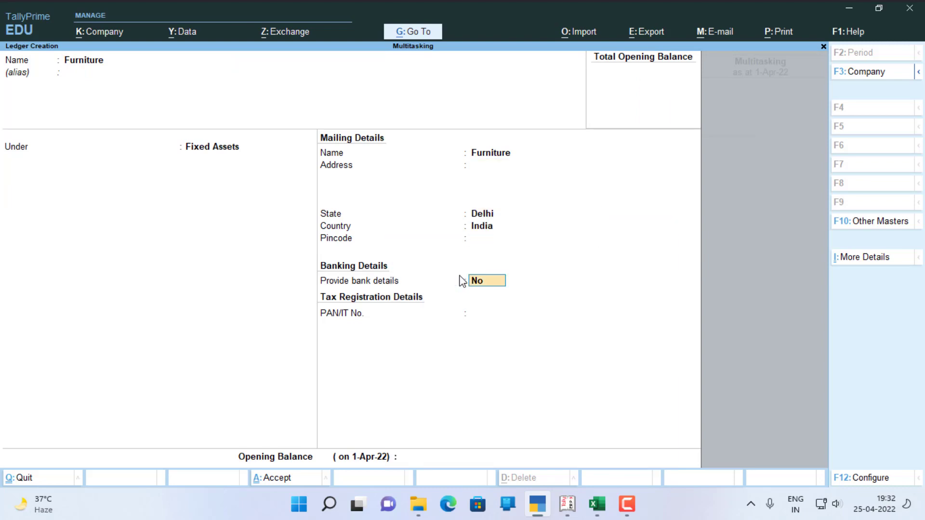
Step: Set the Furniture ledger's opening balance to 30000 from the Excel table, save it and return to the Balance Sheet
key(alt+Tab)
key(alt+Tab)
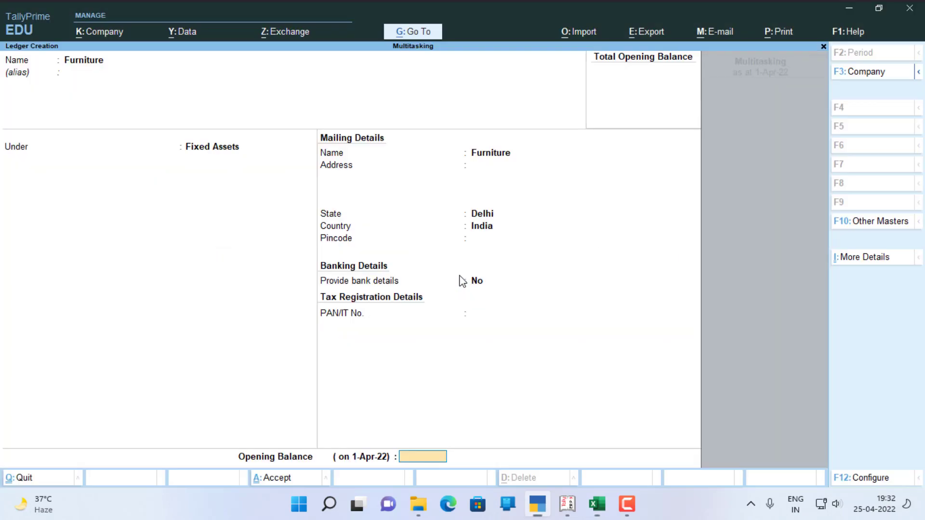
text(30000)
key(Return)
key(Return)
key(Return)
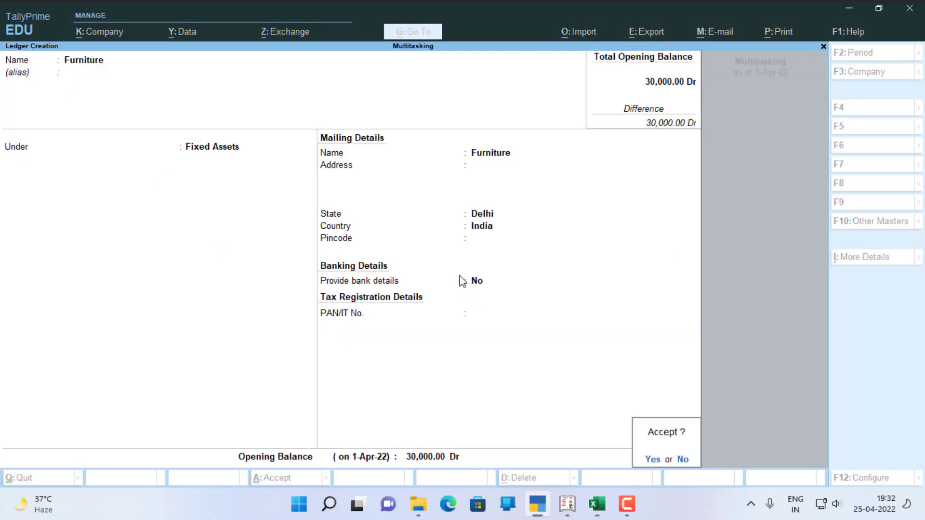
key(Escape)
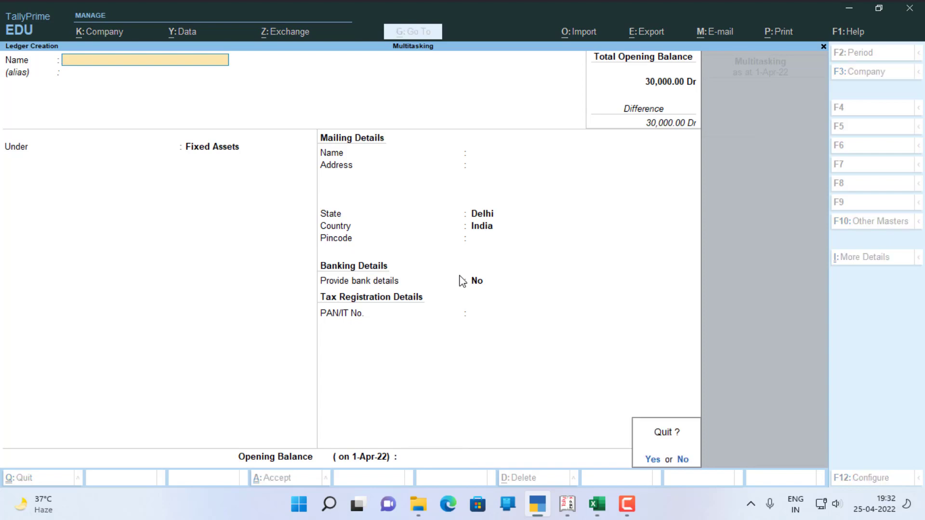
key(Return)
key(Escape)
key(Escape)
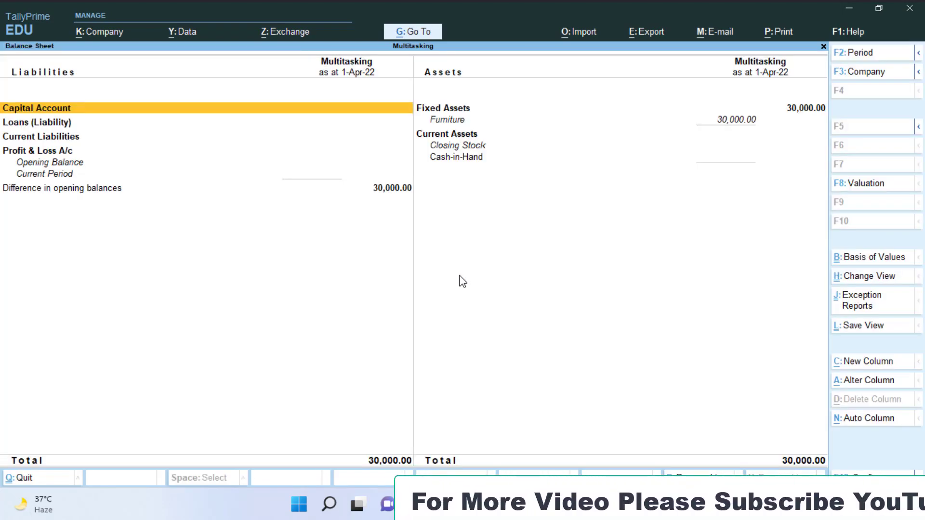
Step: Open the existing Cash ledger for alteration from the Balance Sheet report
key(alt+g)
key(Up)
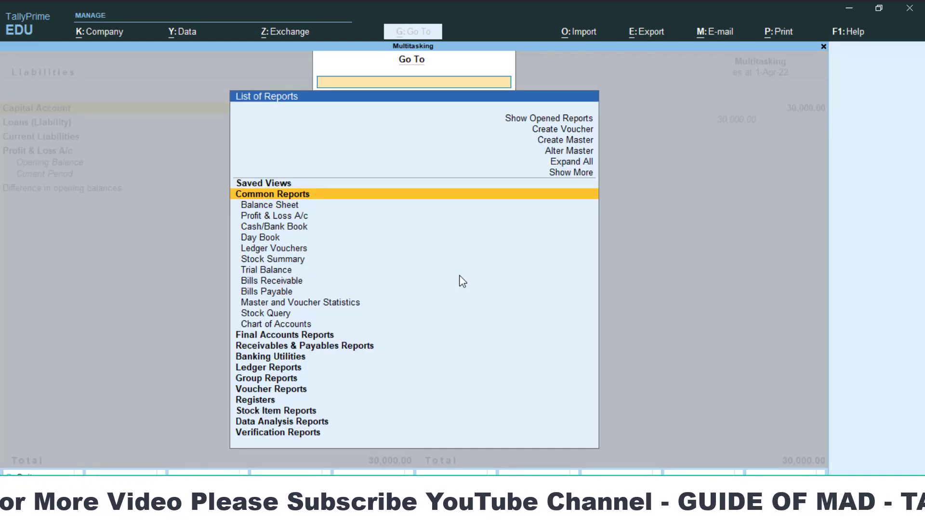
key(Up)
key(Up)
key(Up)
key(Up)
key(Return)
key(Down)
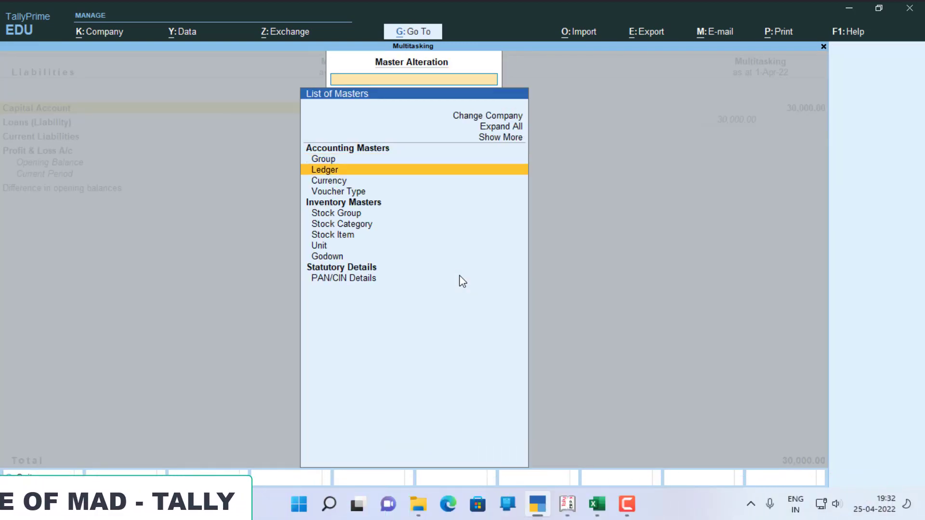
key(Return)
key(Return)
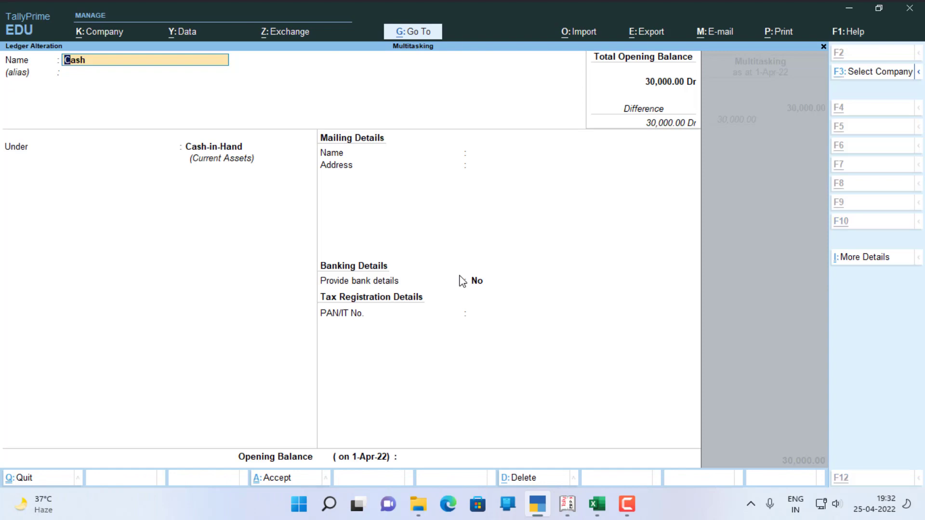
Step: Set the Cash ledger's opening balance to 65000 as listed in Excel, save it and return to the Balance Sheet
key(alt+Tab)
key(alt+Tab)
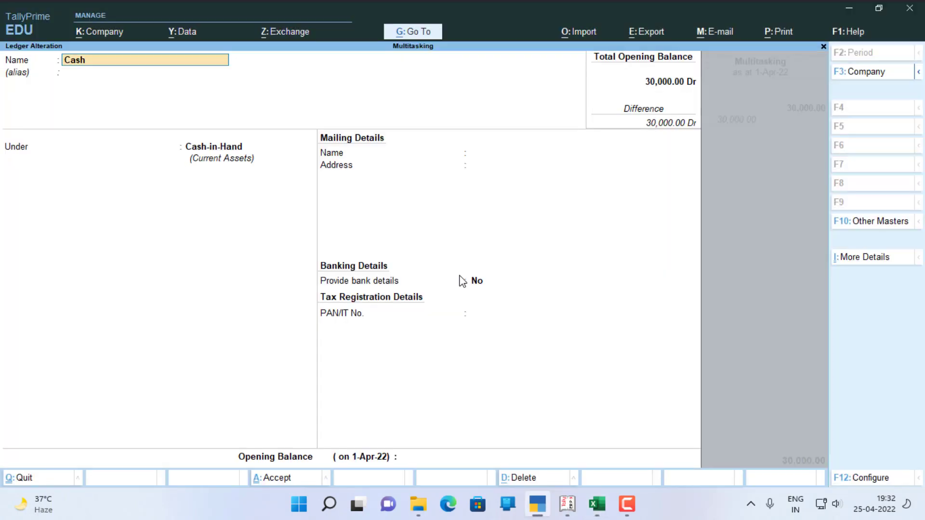
key(Return)
key(Return)
key(Return)
text(n)
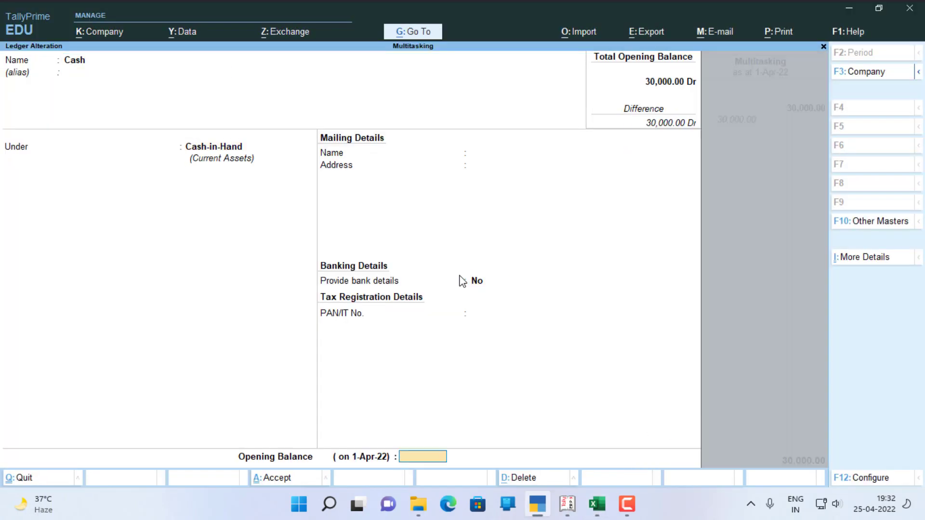
text(65000)
key(Return)
key(Return)
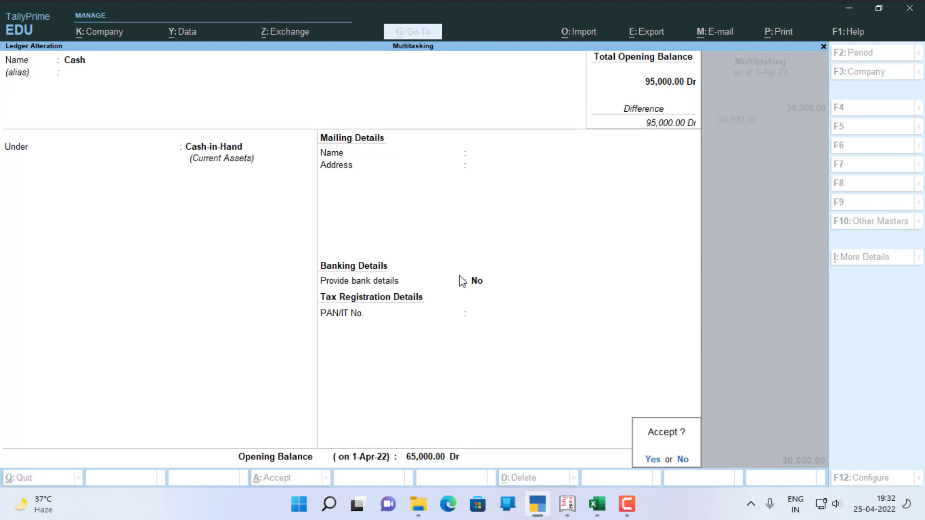
key(y)
key(Escape)
key(Escape)
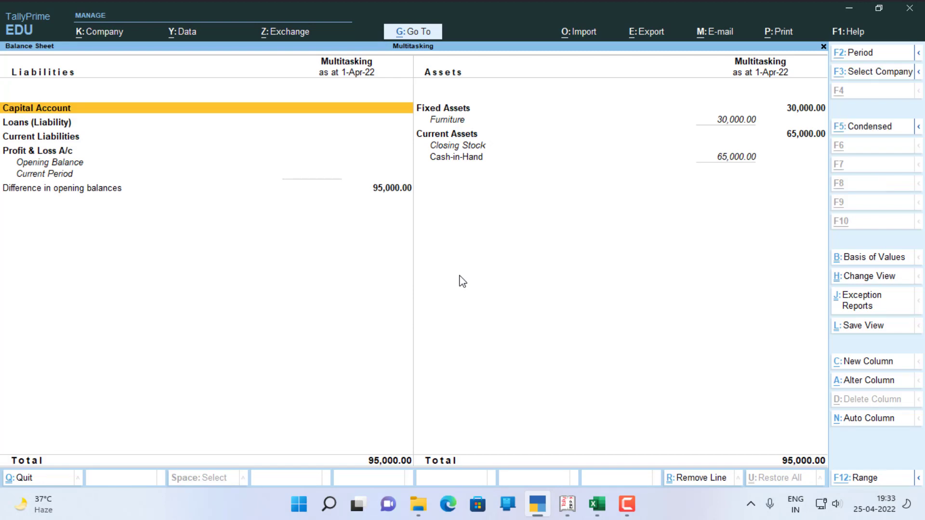
Step: Go back to the ledger masters and open a new ledger creation form for the next fixed asset
key(alt+g)
key(Up)
key(Up)
key(Up)
key(Up)
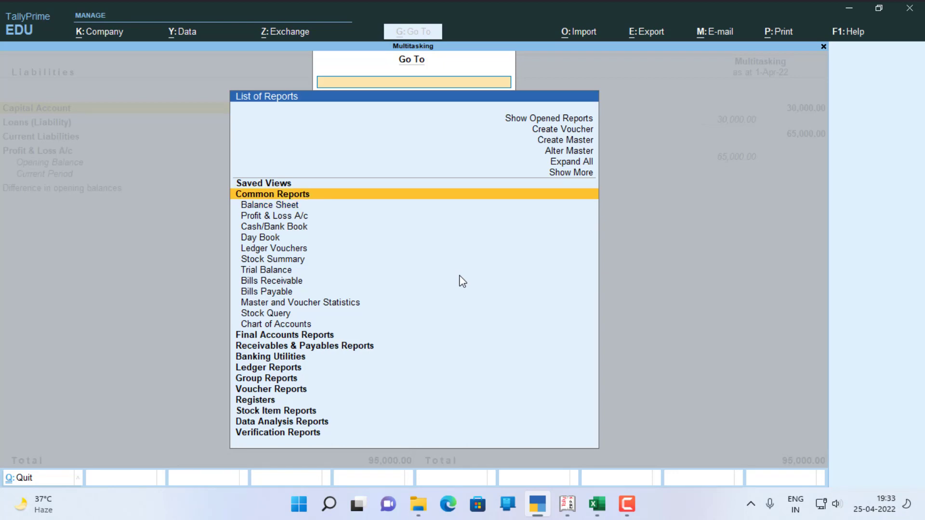
key(Return)
key(Down)
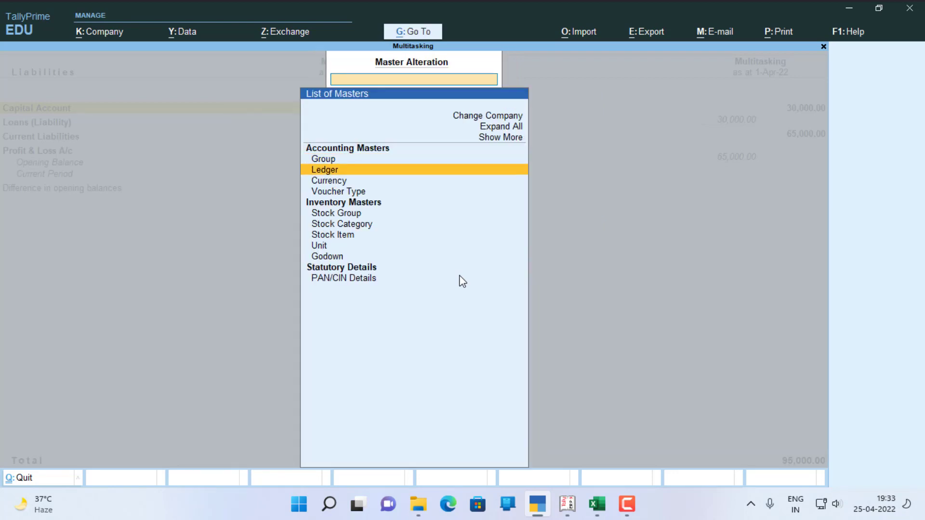
key(Return)
key(Up)
key(Up)
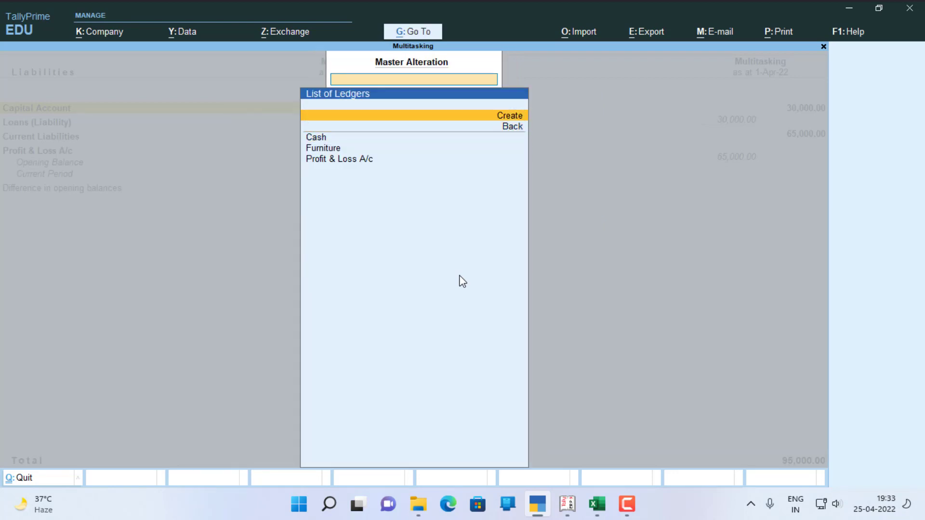
key(Return)
Step: Name the new ledger AC after the Excel entry, place it under Fixed Assets and keep the default mailing details
key(alt+Tab)
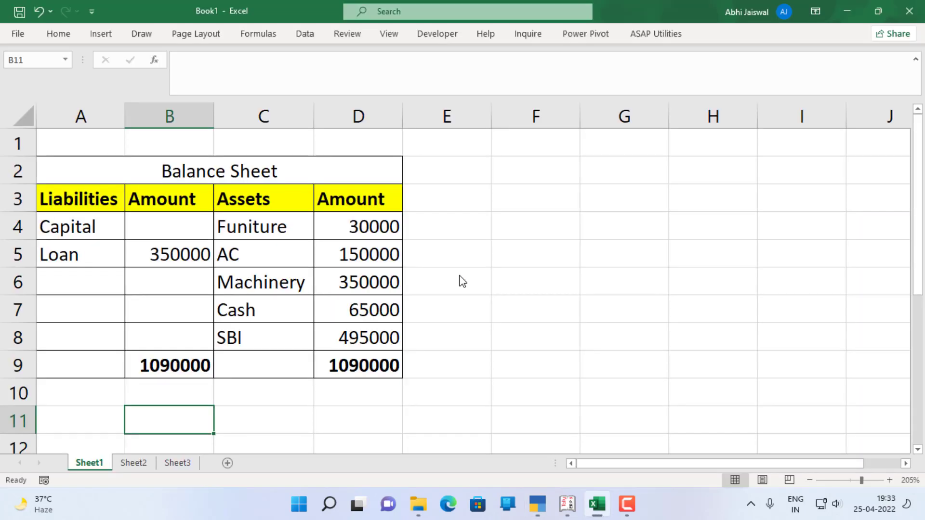
key(alt+Tab)
text(AC)
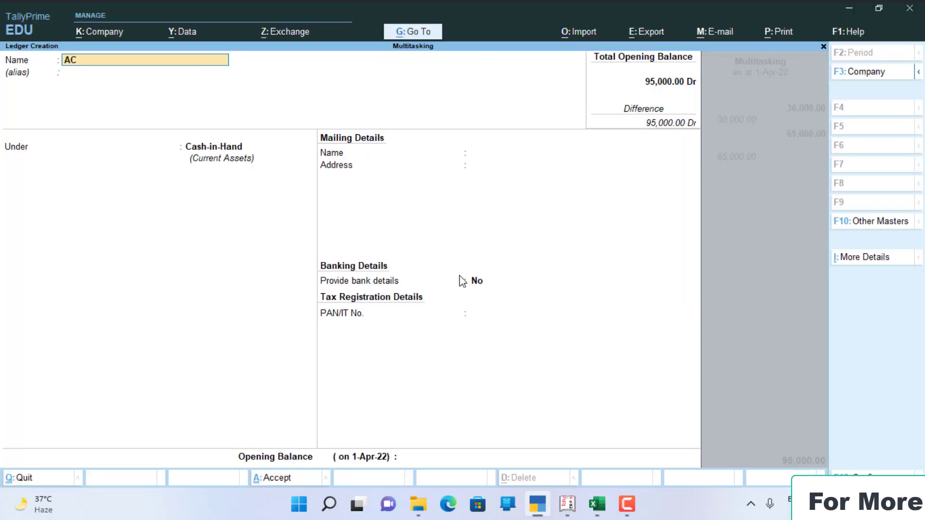
key(Return)
key(Return)
text(F)
key(Return)
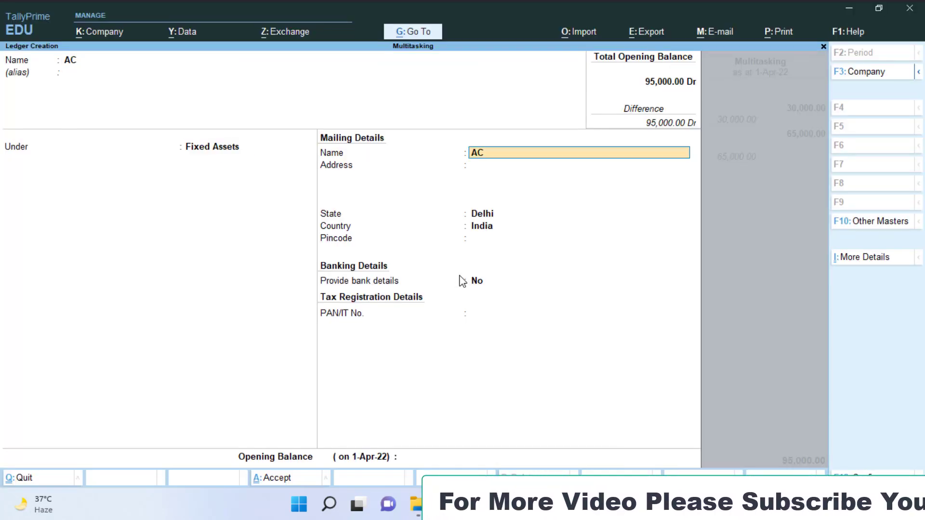
key(Return)
key(Return)
key(Return)
key(Return)
key(Return)
key(Return)
key(Return)
Step: Set the AC ledger's opening balance to 150000 from the Excel table and save the ledger
key(alt+Tab)
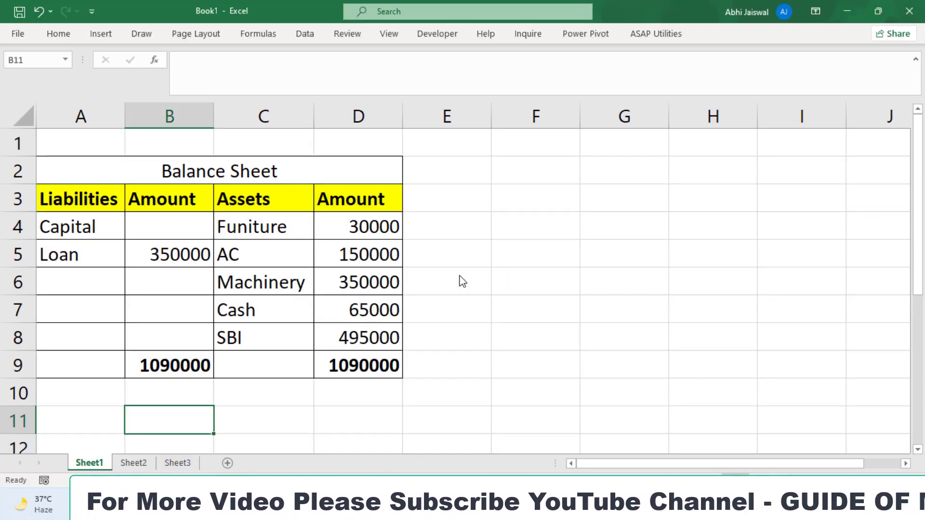
key(alt+Tab)
text(1500)
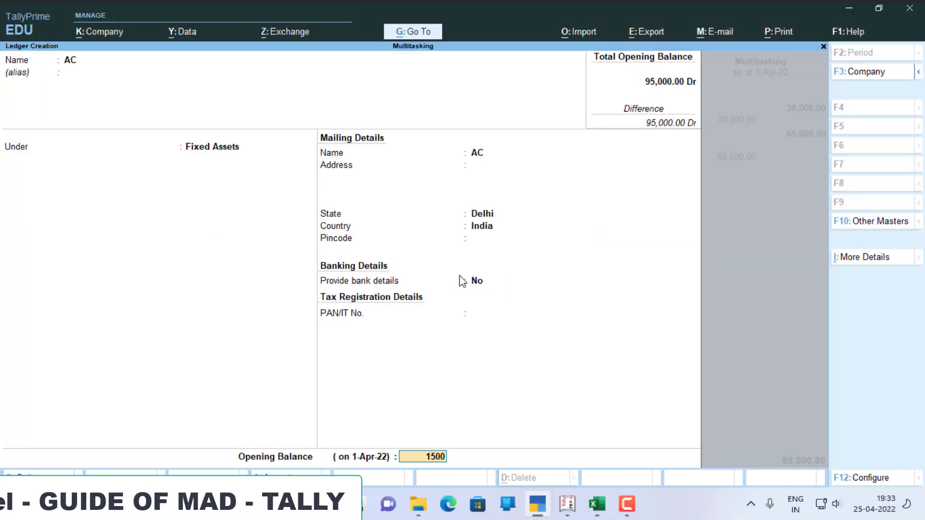
text(00)
key(Return)
key(Return)
key(Return)
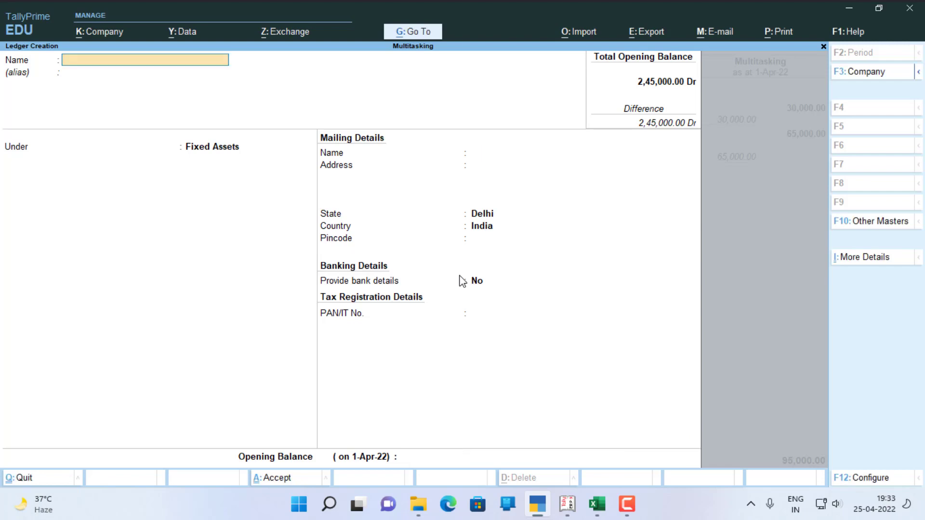
Step: Name the new ledger Machinery after the Excel entry, keep it under Fixed Assets and leave the mailing details at their defaults
key(alt+Tab)
key(alt+Tab)
text(Machinery)
key(Return)
key(Return)
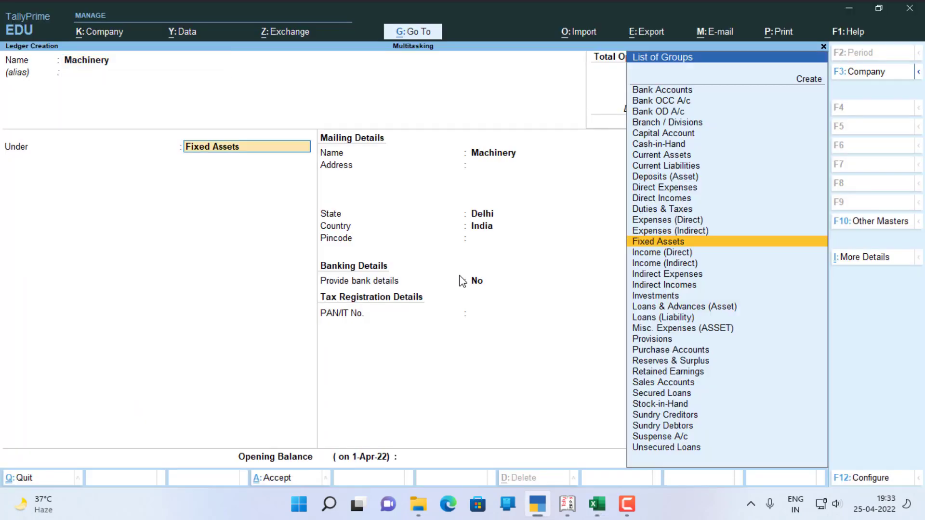
key(Return)
key(Return)
key(Return)
key(Return)
key(Return)
key(Return)
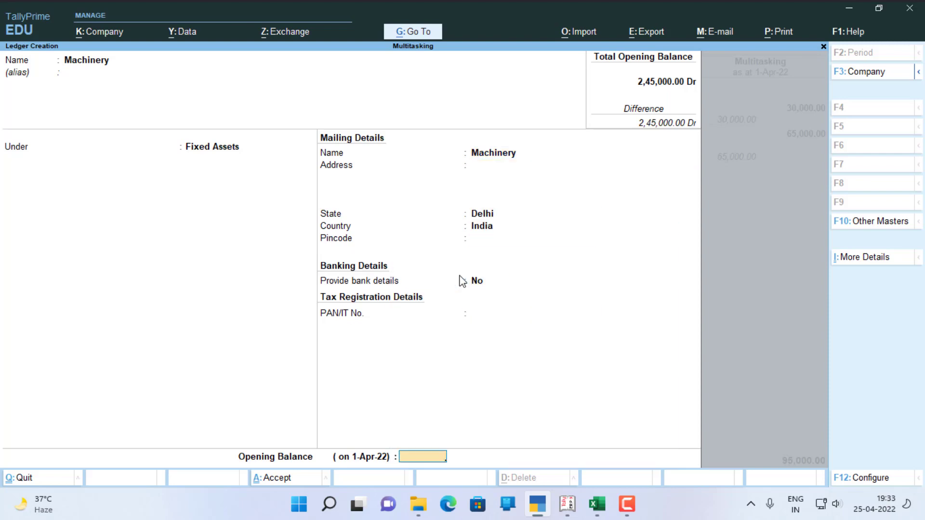
Step: Set the Machinery ledger's opening balance to 350000 from the Excel table and save the ledger
key(alt+Tab)
key(alt+Tab)
text(350000)
key(Return)
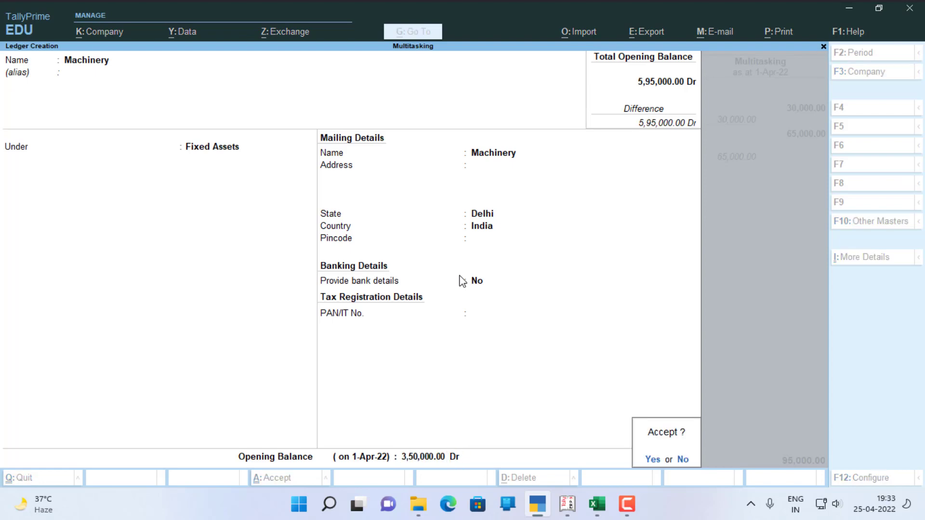
key(Return)
Step: Name the next ledger Sbi after the Excel entry, place it under Bank Accounts and keep the default bank and mailing details
key(alt+Tab)
key(alt+Tab)
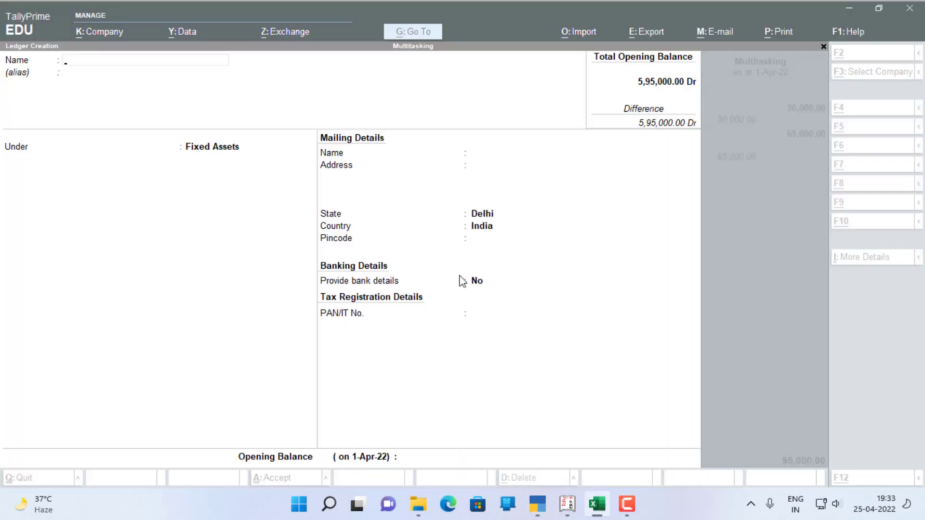
text(Sbi)
key(Return)
key(Return)
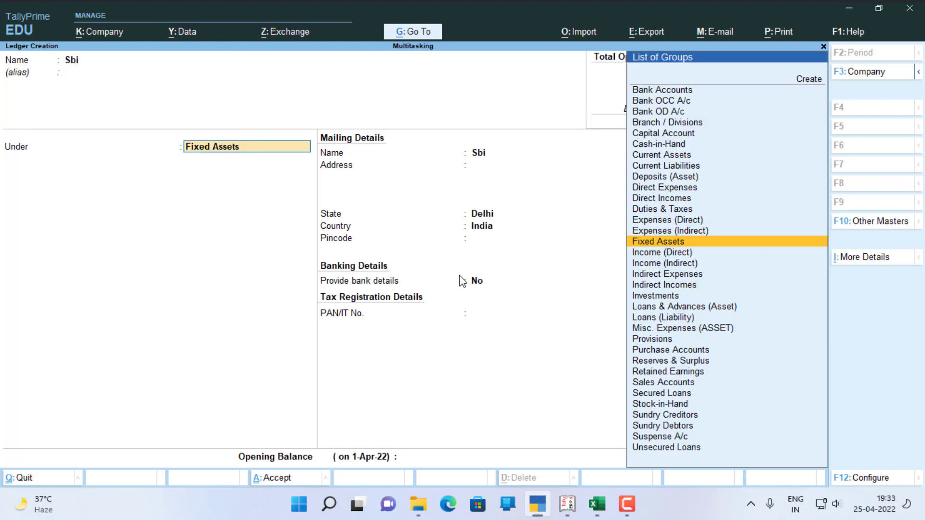
text(b)
key(Return)
key(Return)
key(Return)
key(Return)
key(Return)
key(Return)
key(Return)
key(Return)
key(Return)
key(Return)
key(Return)
key(Return)
key(Return)
key(Return)
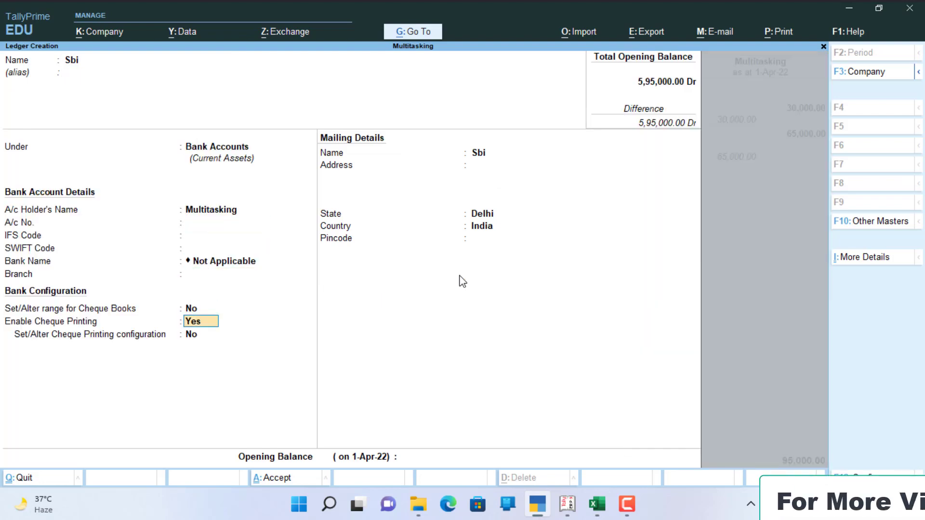
Step: Set the Sbi ledger's opening balance to 495000 as listed in Excel and save the ledger
key(alt+Tab)
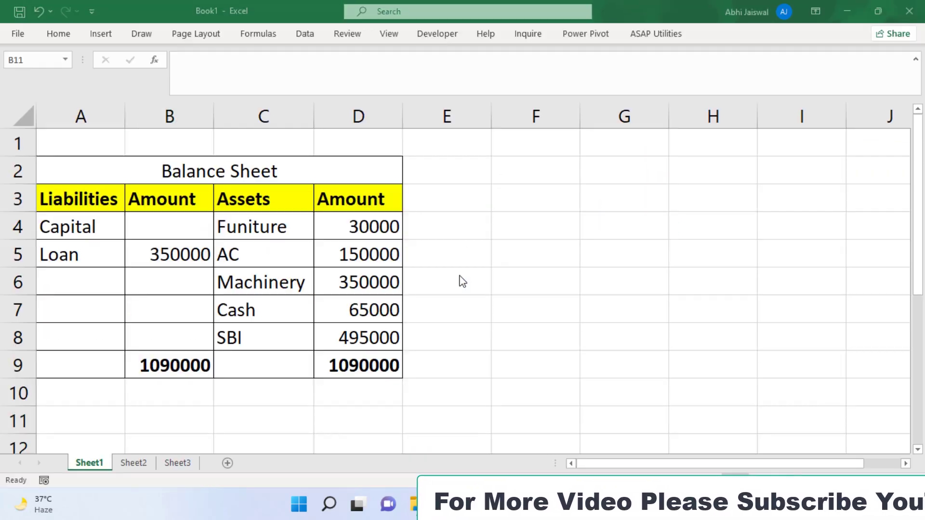
key(alt+Tab)
text(495000)
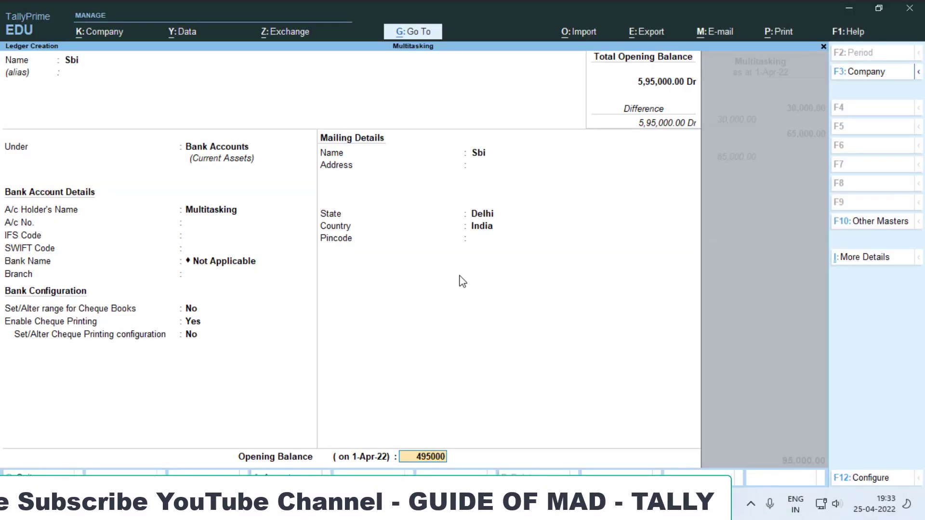
key(Return)
key(Return)
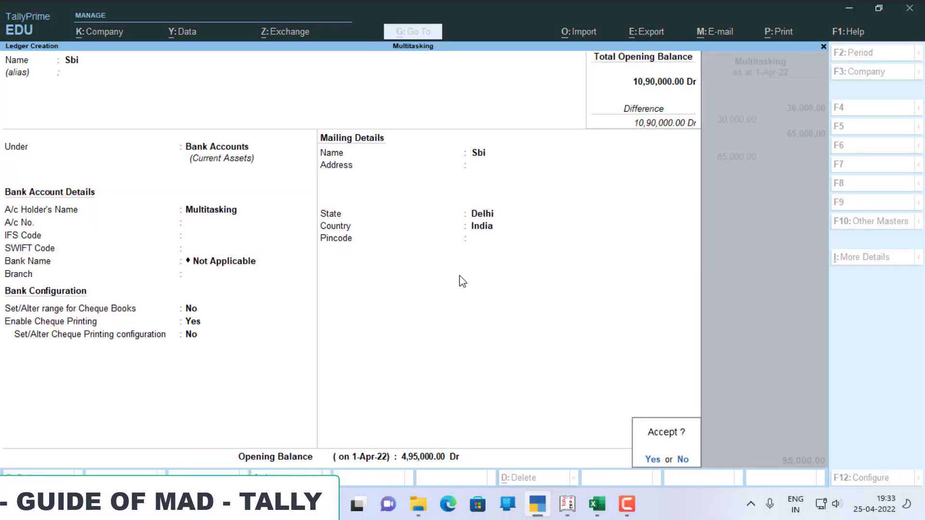
key(Return)
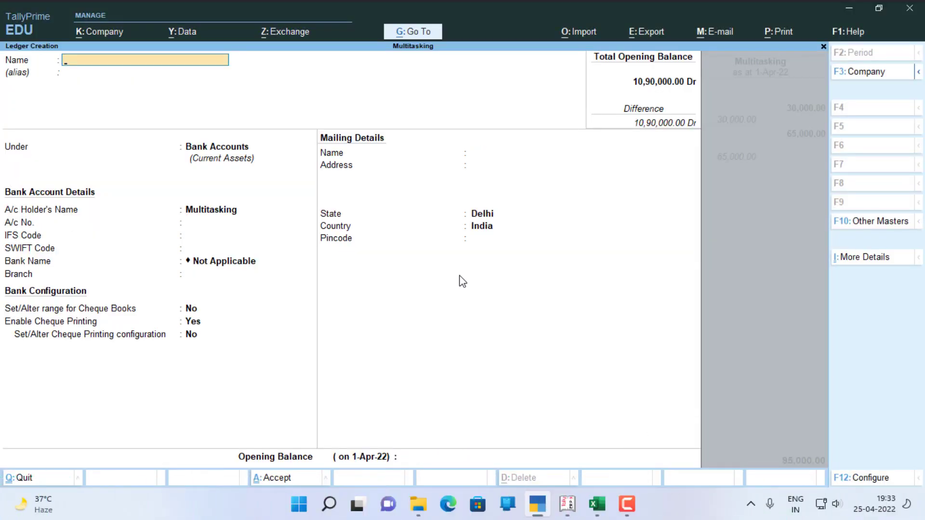
Step: Leave ledger creation, return to the Balance Sheet and compare it with the Excel table
key(Escape)
key(Return)
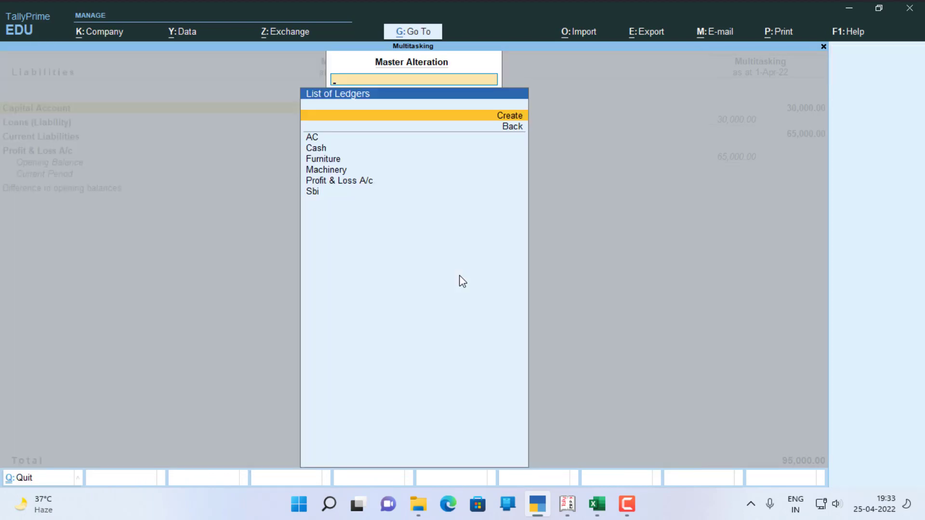
key(Escape)
key(Escape)
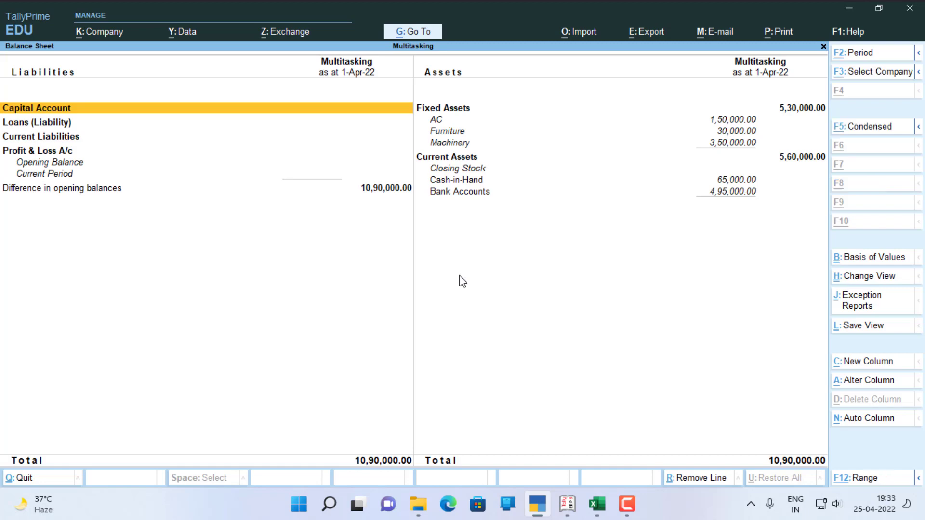
key(alt+Tab)
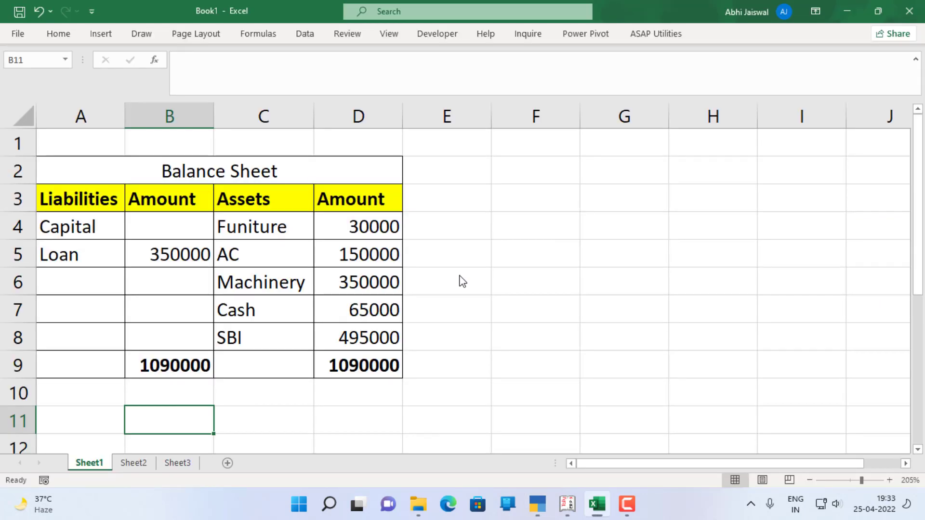
key(alt+Tab)
Step: Go to the ledger masters from the Balance Sheet and open a new ledger creation form for the first liability
key(alt+g)
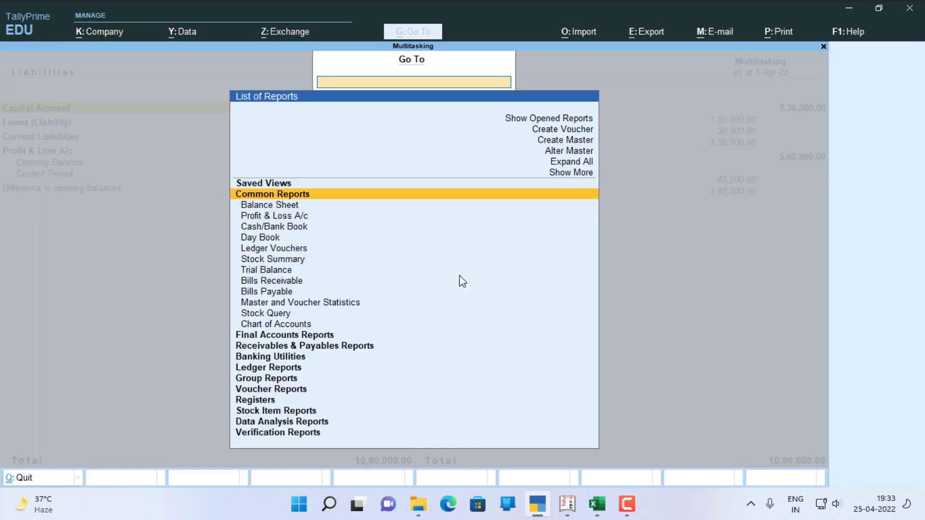
key(Up)
key(Up)
key(Up)
key(Return)
key(Down)
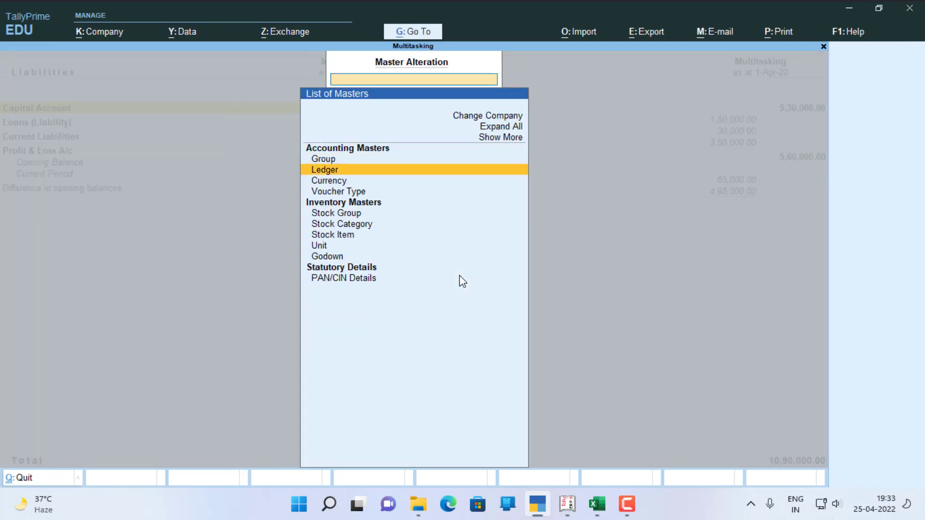
key(Return)
key(Up)
key(Up)
key(Return)
Step: Name the new ledger Loan, place it under Loans (Liability) and keep the default mailing and tax details
text(Loan)
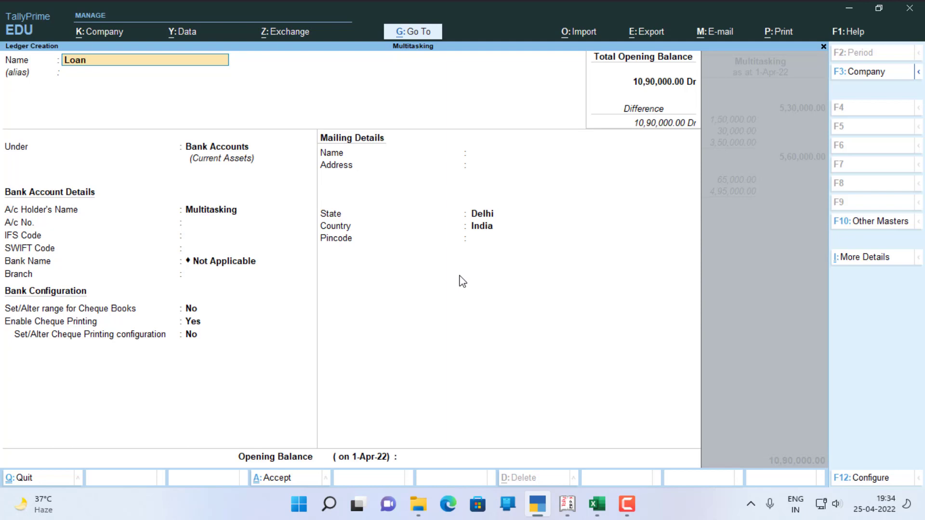
key(Return)
text(Lo)
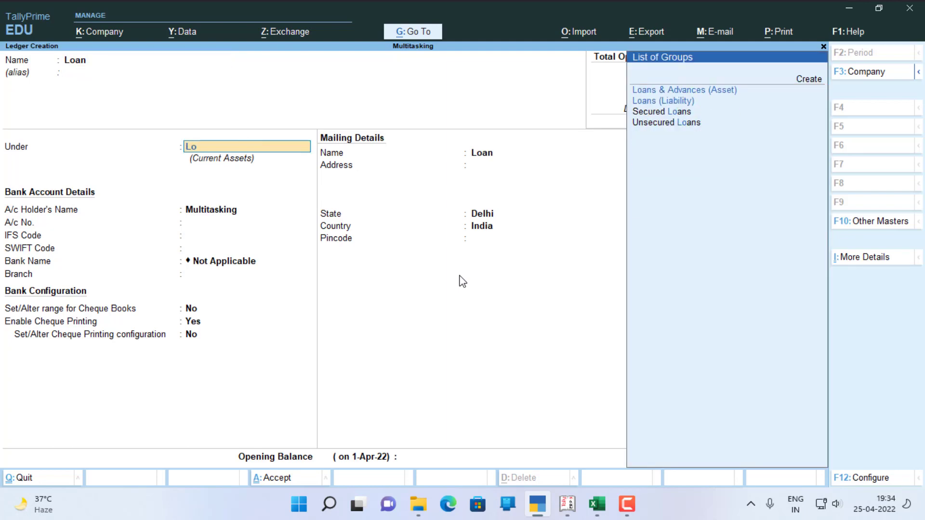
key(Down)
key(Return)
key(Return)
key(Return)
key(Return)
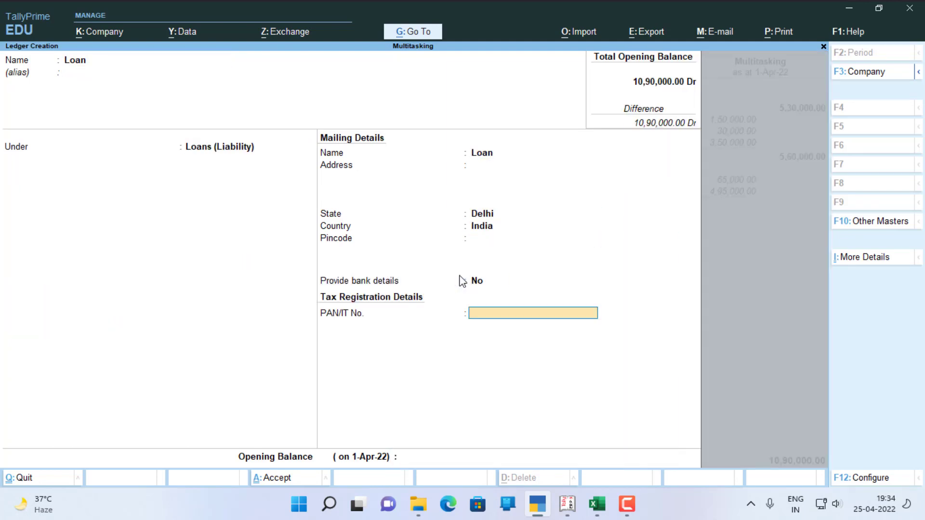
key(Return)
Step: Set the Loan ledger's opening balance to 350000 from the Excel table and save the ledger
key(alt+Tab)
key(alt+Tab)
text(3,50,00)
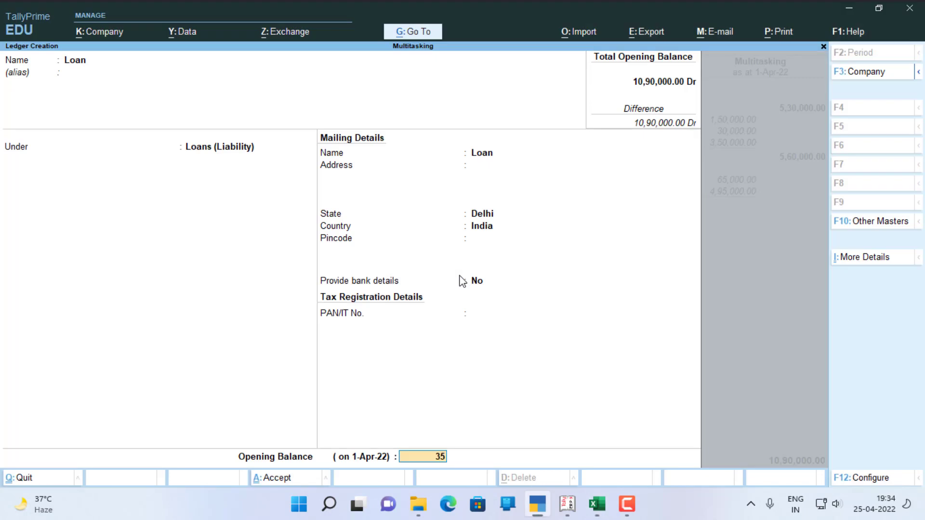
text(000)
key(Return)
key(Return)
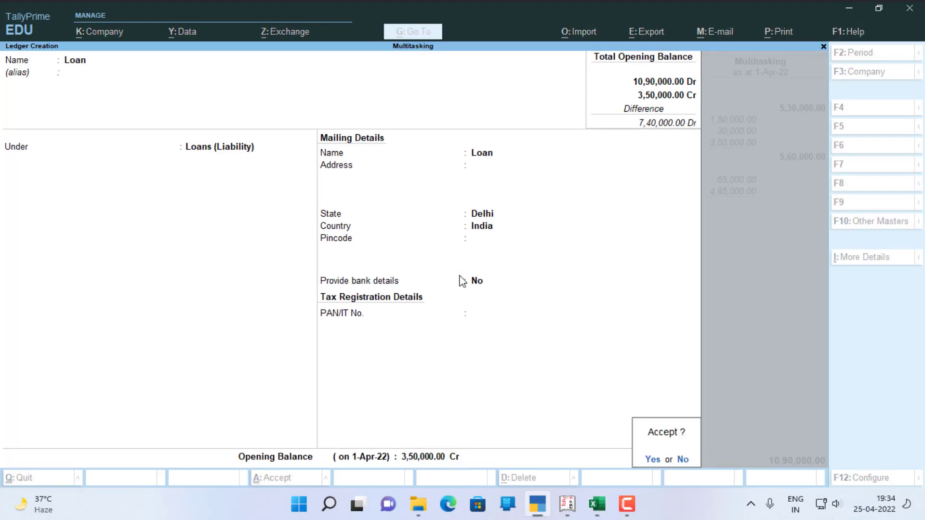
key(Return)
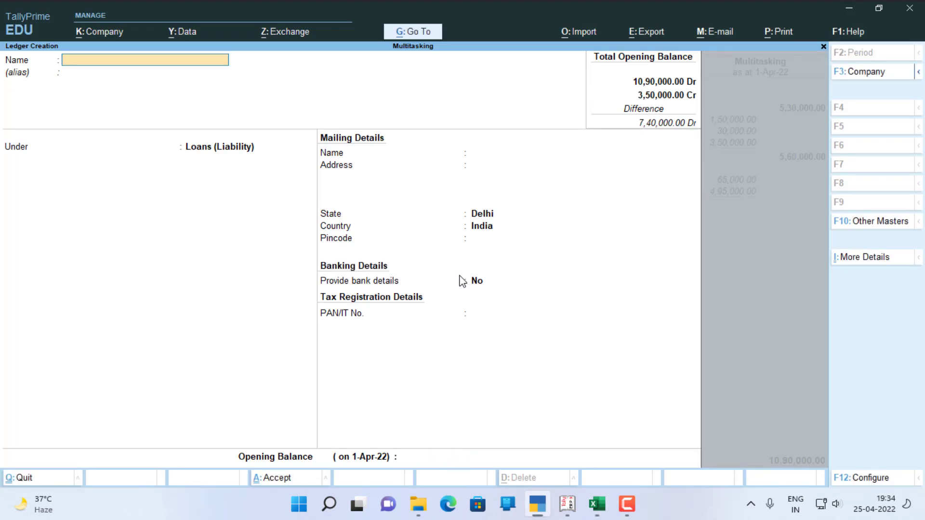
Step: Close the ledger creation form and the ledger list to get back to the Balance Sheet
key(Escape)
key(Return)
key(Escape)
key(Escape)
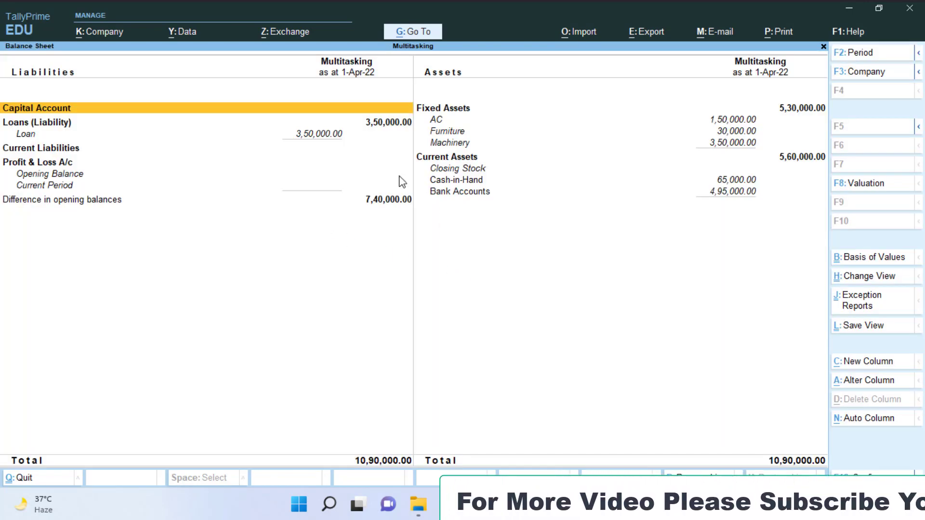
Step: Switch to Excel and enter "Bal. Fig" as the Capital amount in cell B4
key(alt+Tab)
click(171, 225)
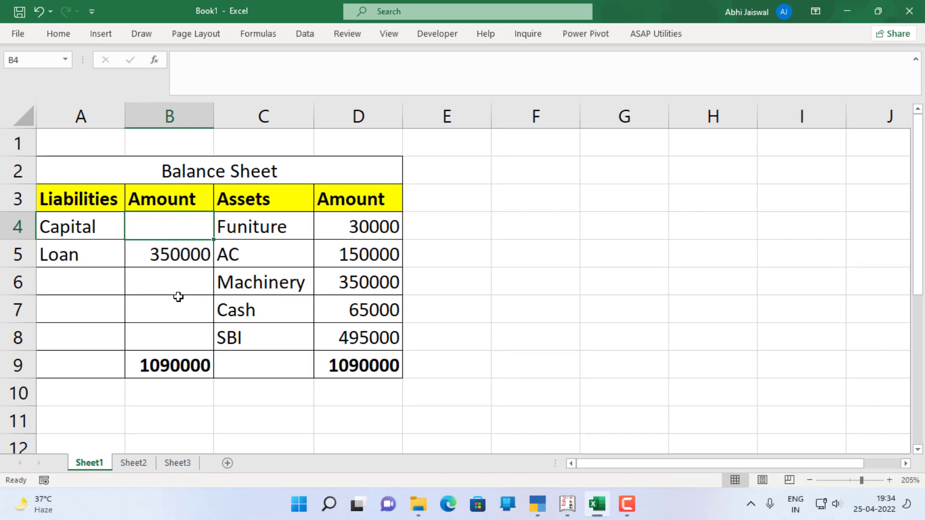
text(Bala)
key(BackSpace)
text(.)
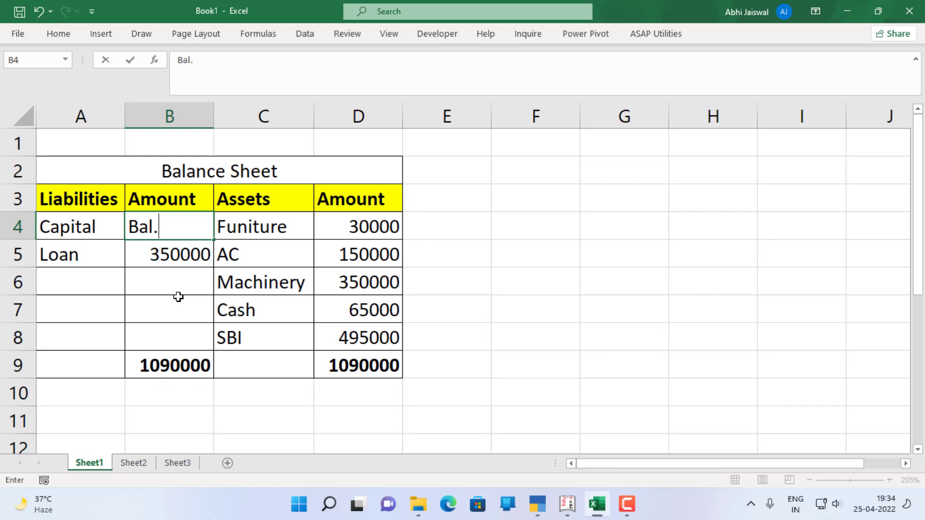
text( Fig)
key(Return)
key(Up)
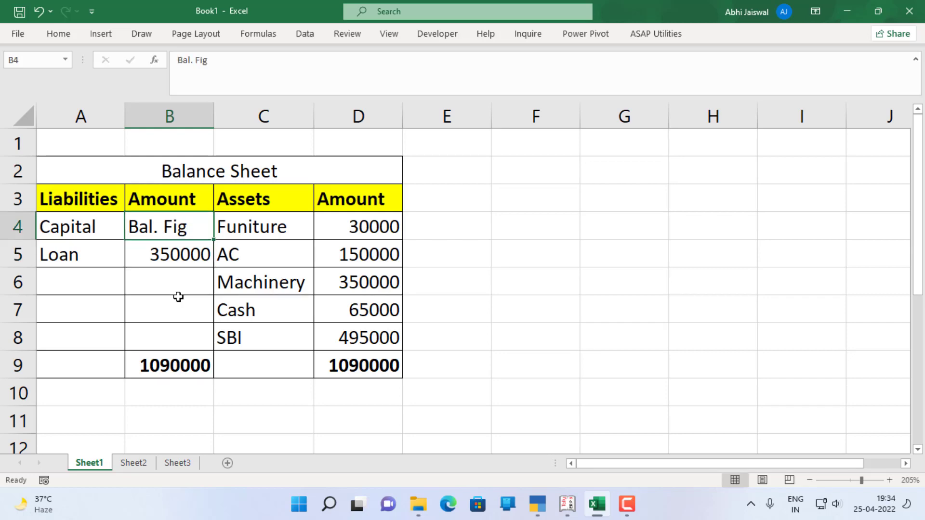
Step: Switch back to TallyPrime and open a new ledger creation form through the ledger masters for the capital entry
key(alt+Tab)
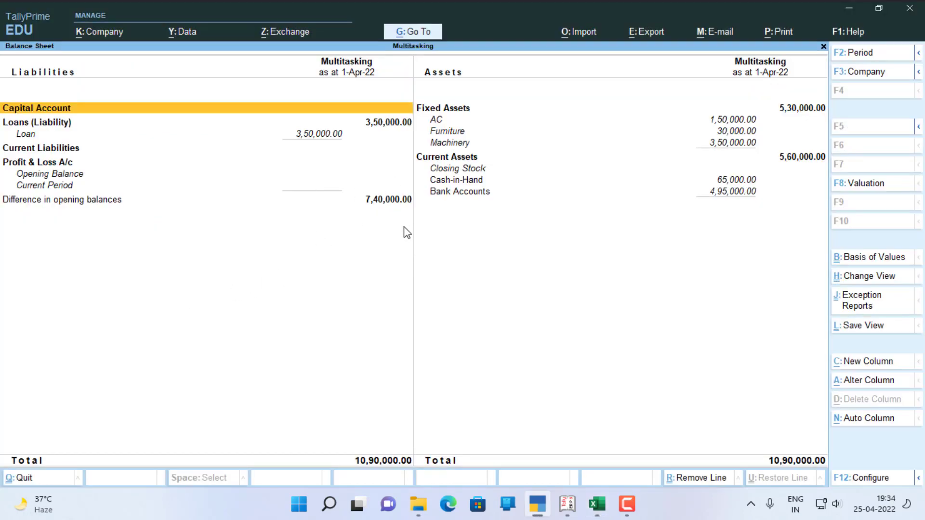
key(alt+g)
key(Up)
key(Up)
key(Up)
key(Up)
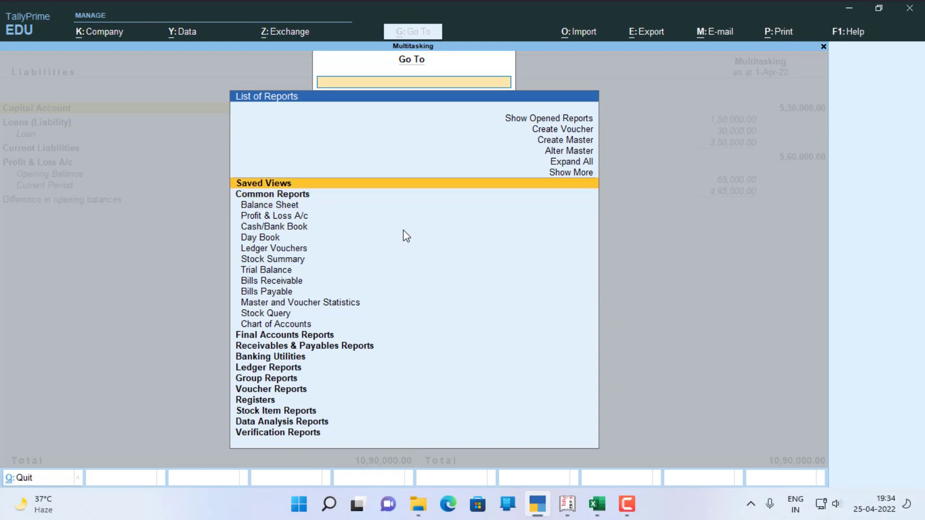
key(Up)
key(Up)
key(Down)
key(Down)
key(Return)
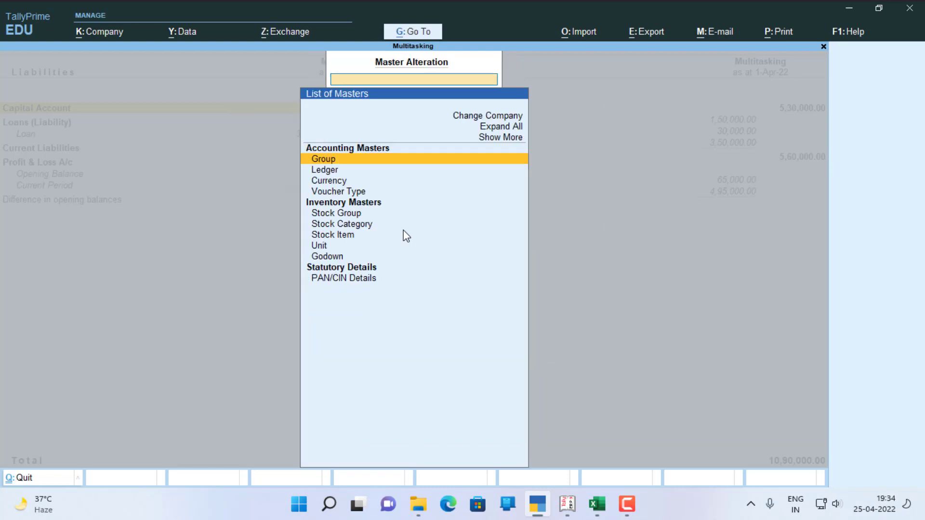
key(Down)
key(Return)
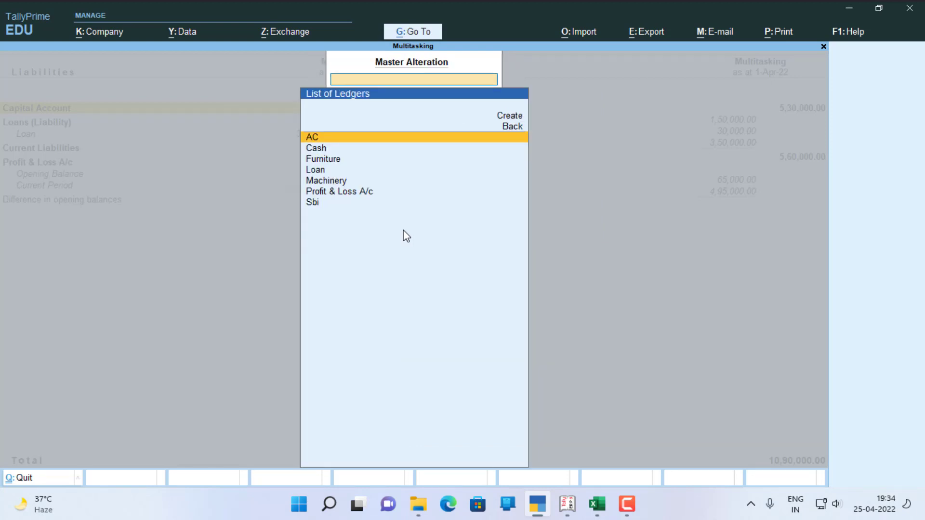
key(Up)
key(Up)
key(Return)
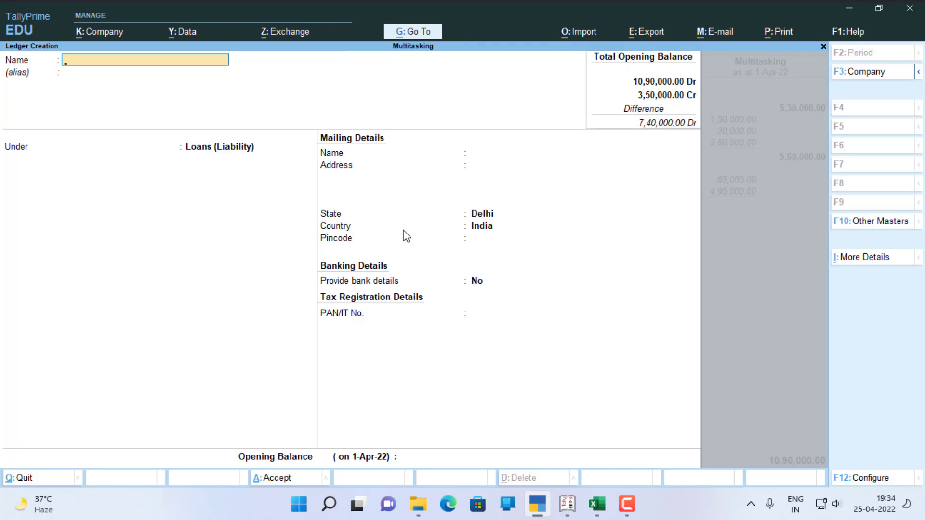
Step: Name the new ledger Capital, place it under Capital Account and keep the default mailing, banking and tax details
text(Capita)
key(Return)
key(Return)
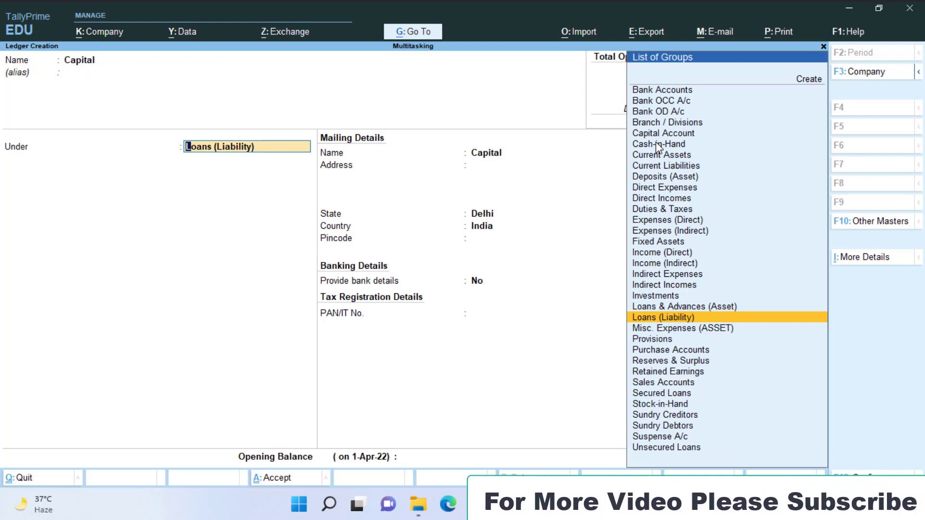
text(Capi)
key(Return)
key(Return)
key(Return)
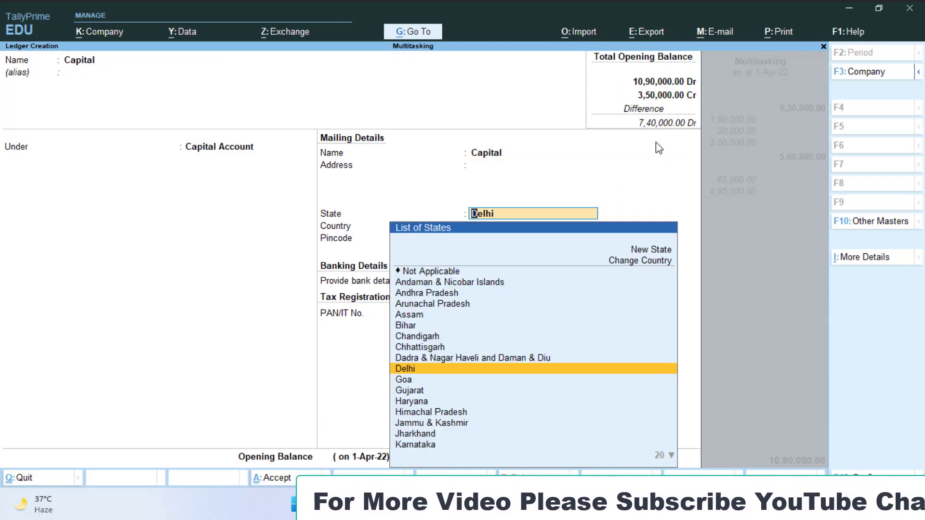
key(Return)
key(Return)
key(Return)
key(Return)
Step: Set the Capital ledger's opening balance to the balancing figure of 740000 and save the ledger
text(74)
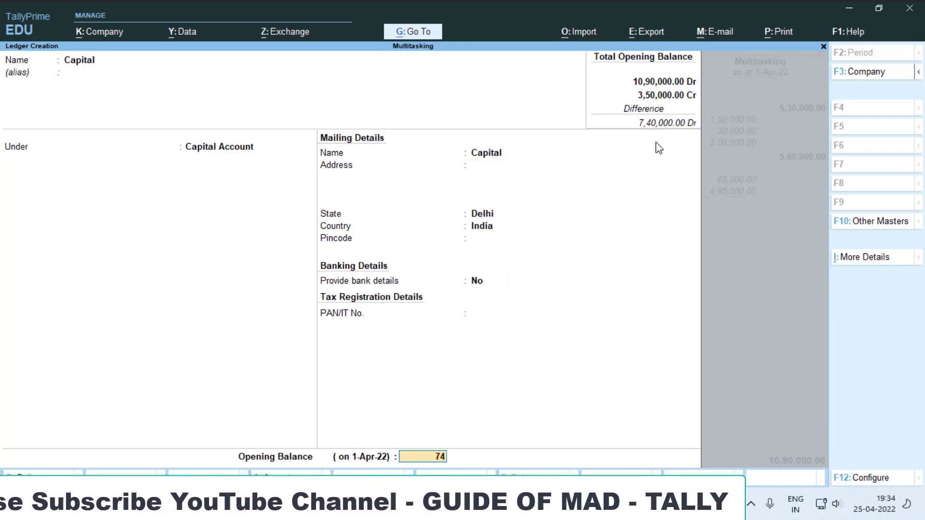
text(0000)
key(Return)
key(Return)
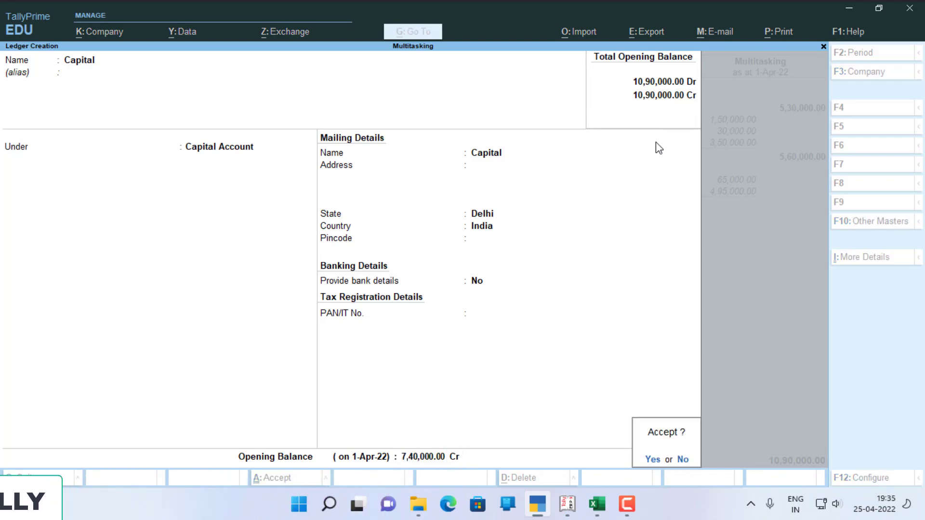
key(Return)
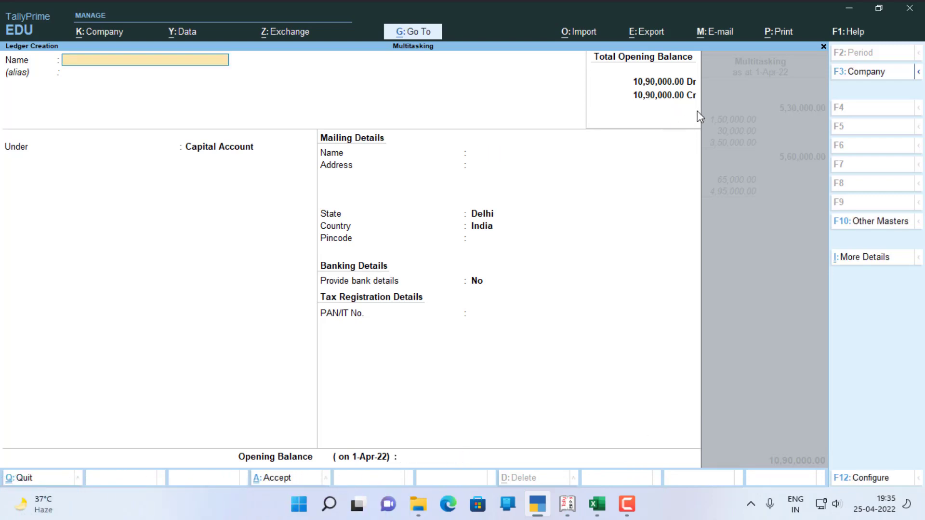
Step: Close the ledger creation form and the ledger list to review the Balance Sheet report
key(Escape)
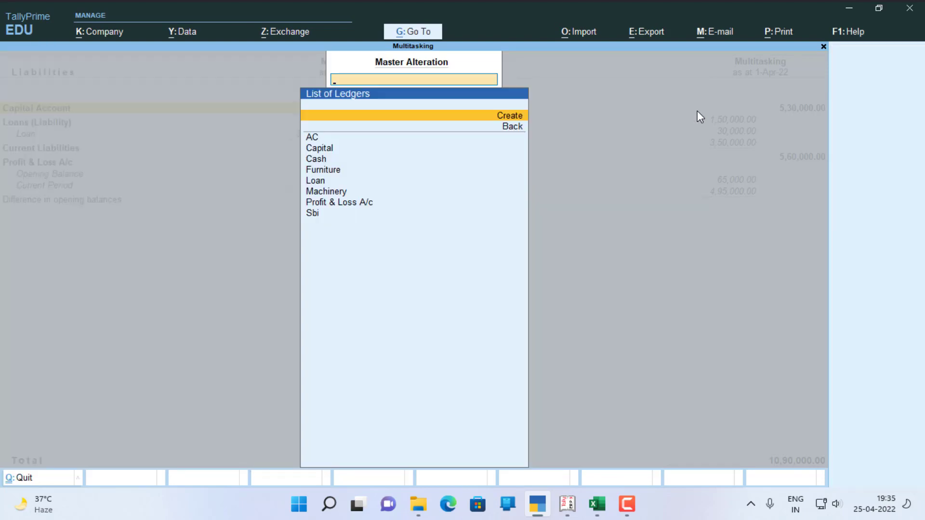
key(Escape)
key(Escape)
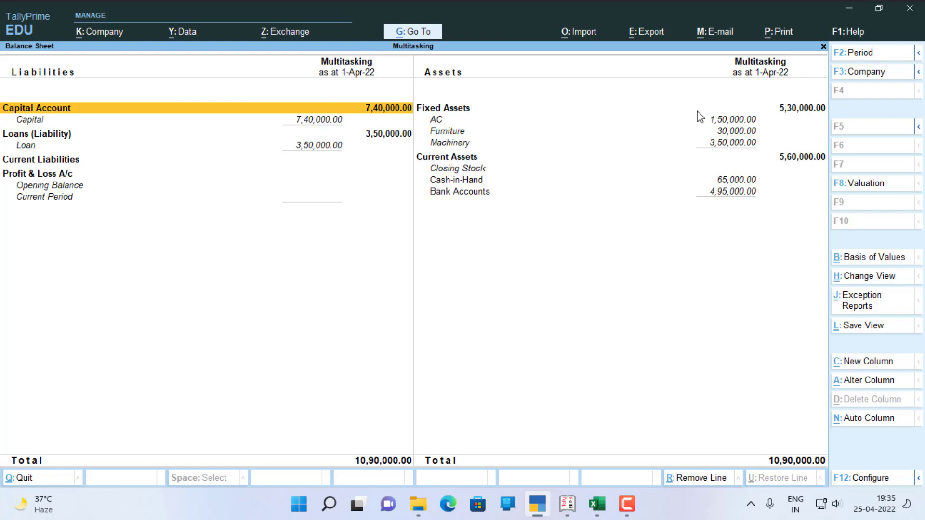
Step: Switch to Excel to view the Stock Summary table on Sheet2, and return to TallyPrime to open its Stock Summary report
key(alt+Tab)
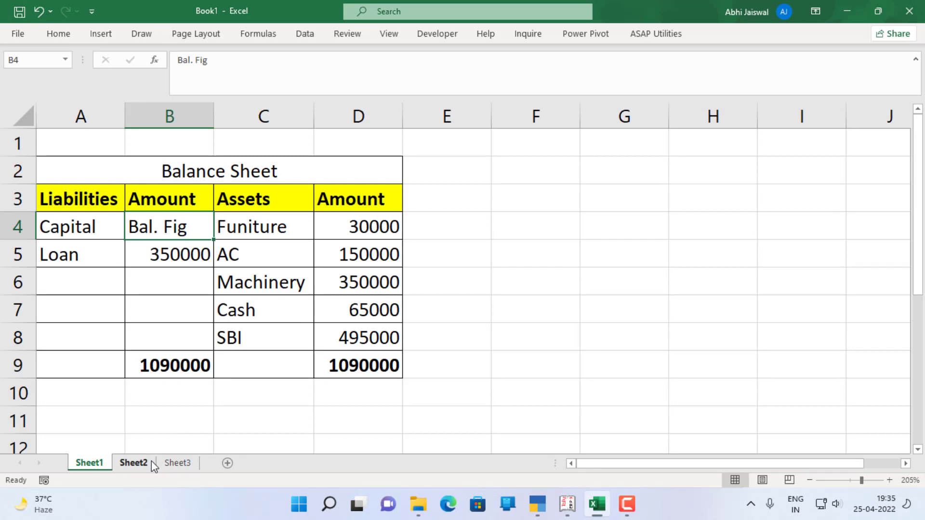
click(134, 463)
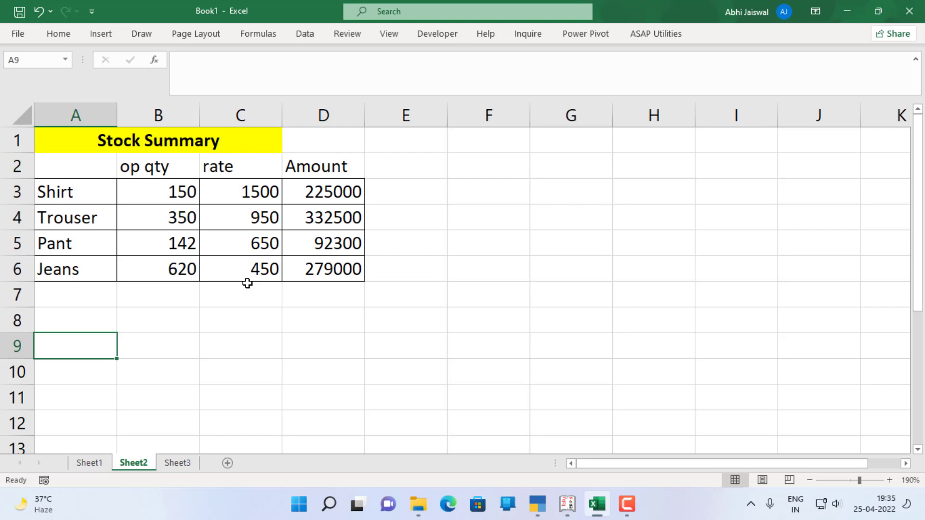
key(alt+Tab)
key(Down)
key(Down)
key(Return)
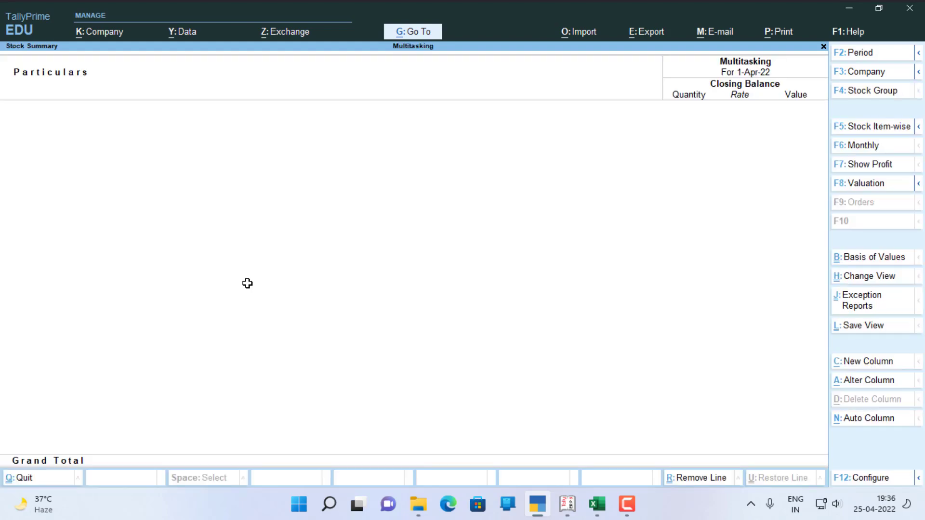
Step: Open a new stock item creation form through the inventory masters
key(alt)
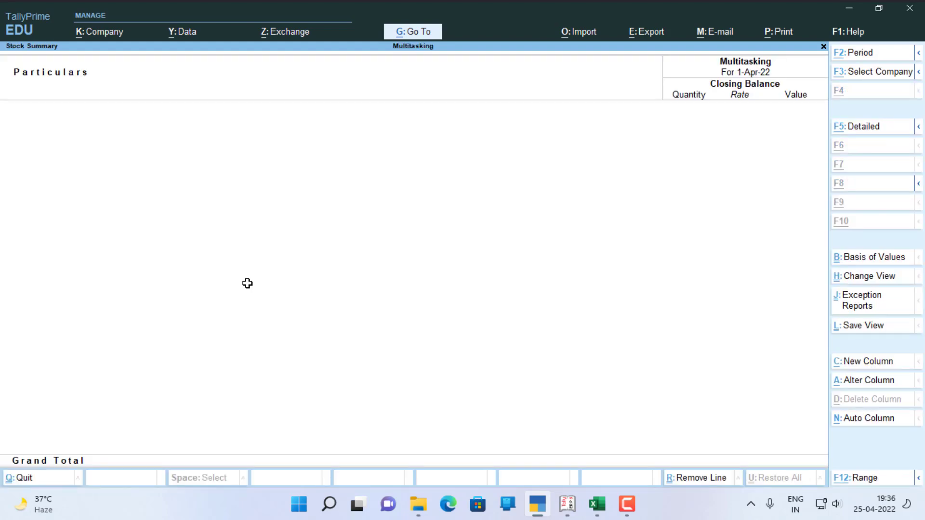
key(alt+g)
key(Up)
key(Up)
key(Up)
key(Up)
key(Up)
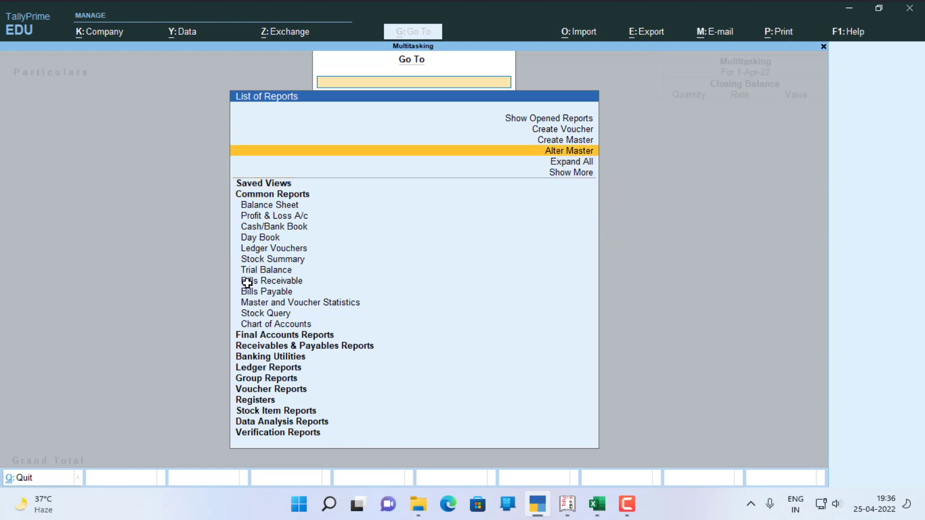
key(Up)
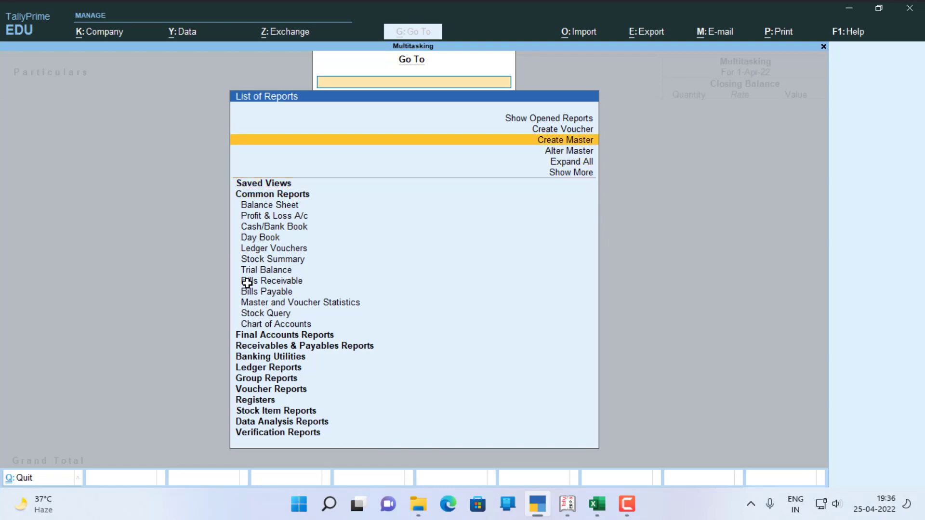
key(Return)
key(Down)
key(Down)
key(Down)
key(Down)
key(Down)
key(Down)
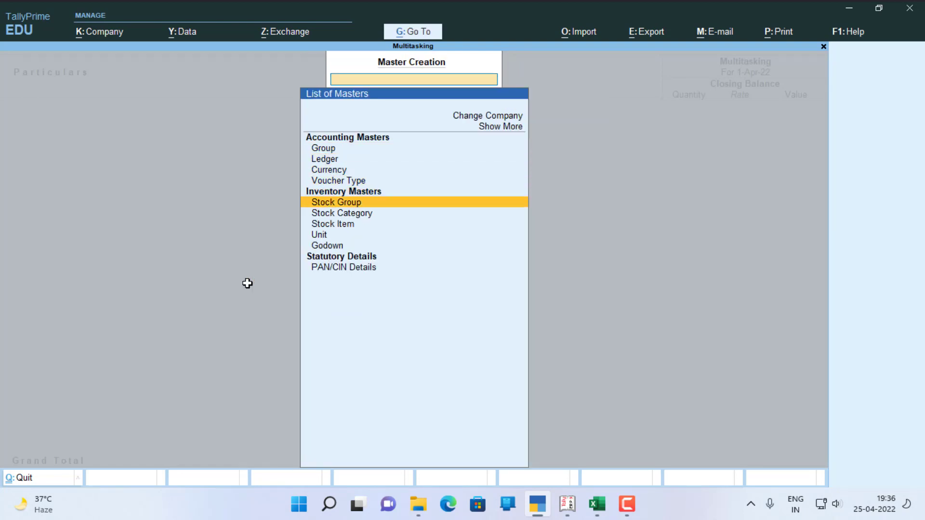
key(Return)
Step: Check the first item in the Excel stock table, name the stock item Shirt and keep it under Primary
key(alt+Tab)
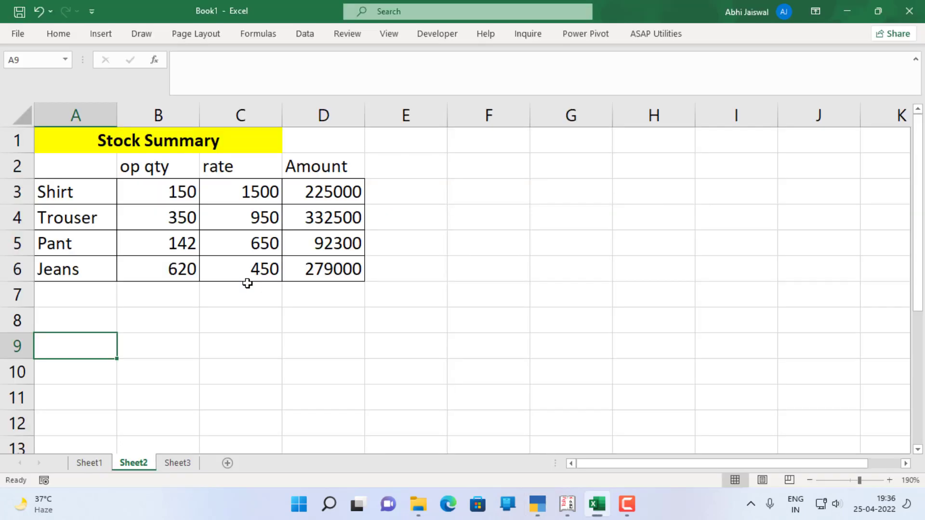
key(alt+Tab)
text(Shirt)
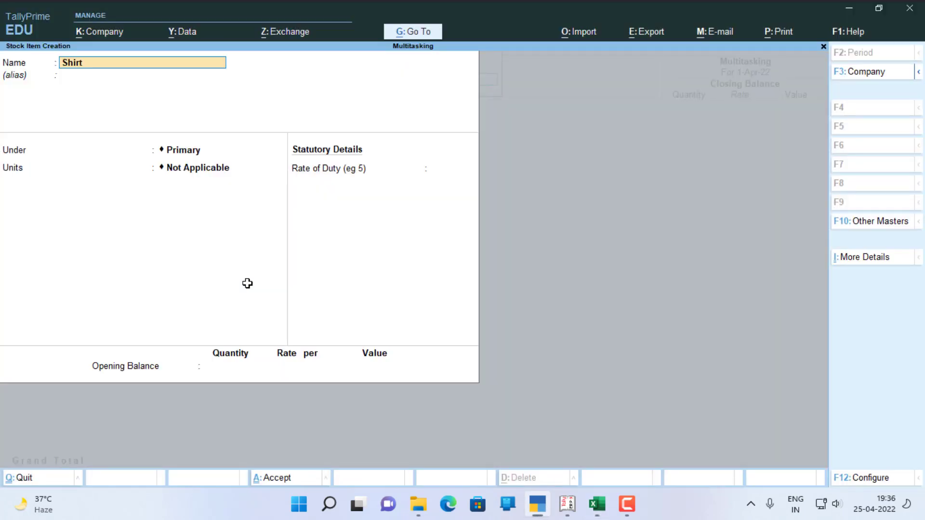
key(Return)
key(Return)
Step: Create the simple unit pcs with 0 decimal places for Shirt and save the item without an opening balance
key(alt+c)
text(pcs)
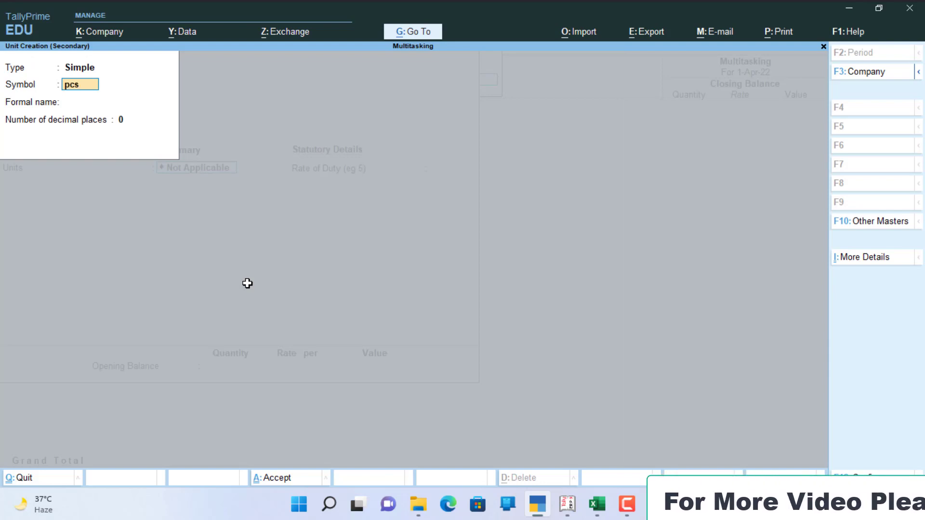
key(Return)
key(Return)
key(Return)
key(Return)
key(Return)
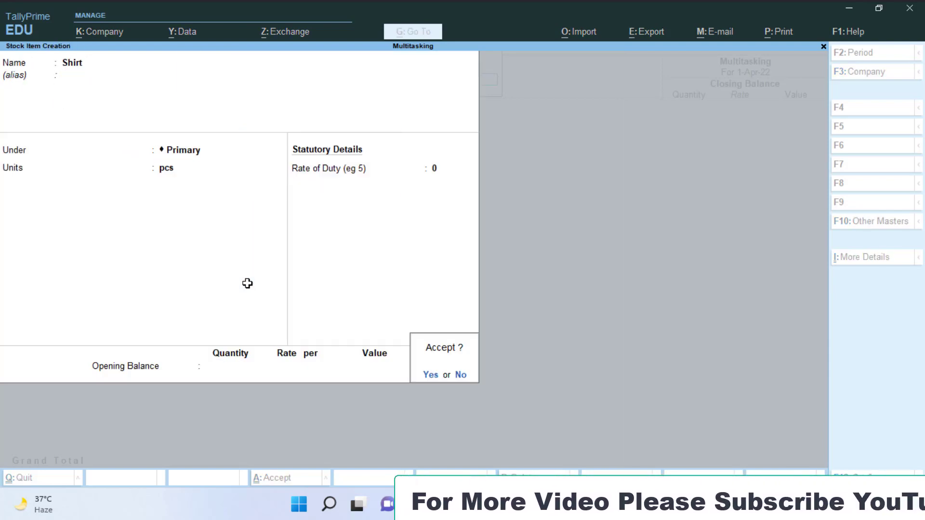
key(Return)
Step: Reopen the saved Shirt item for alteration, keeping its name, group, unit and duty details
key(Page_Up)
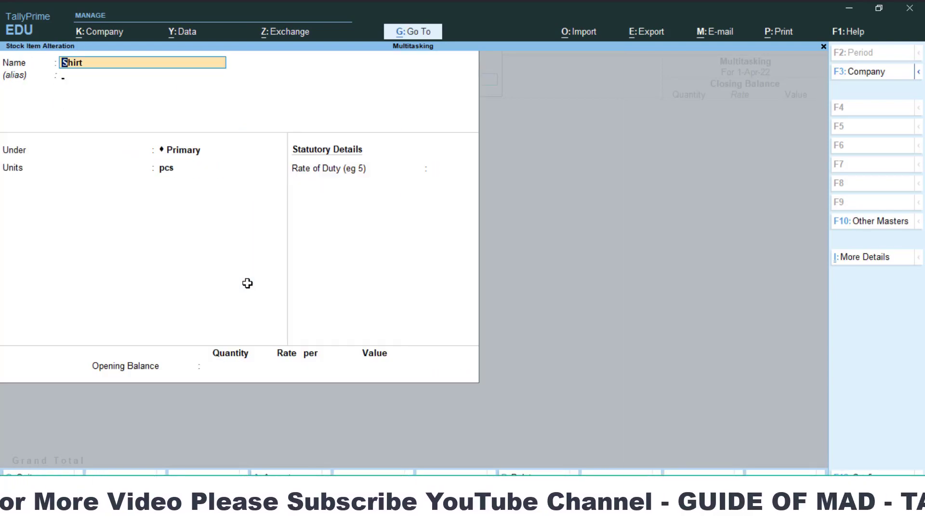
key(Return)
key(Return)
key(Return)
key(Return)
Step: Set Shirt's opening balance from the Excel table to 150 pcs at a rate of 1500 and save the item
key(alt+Tab)
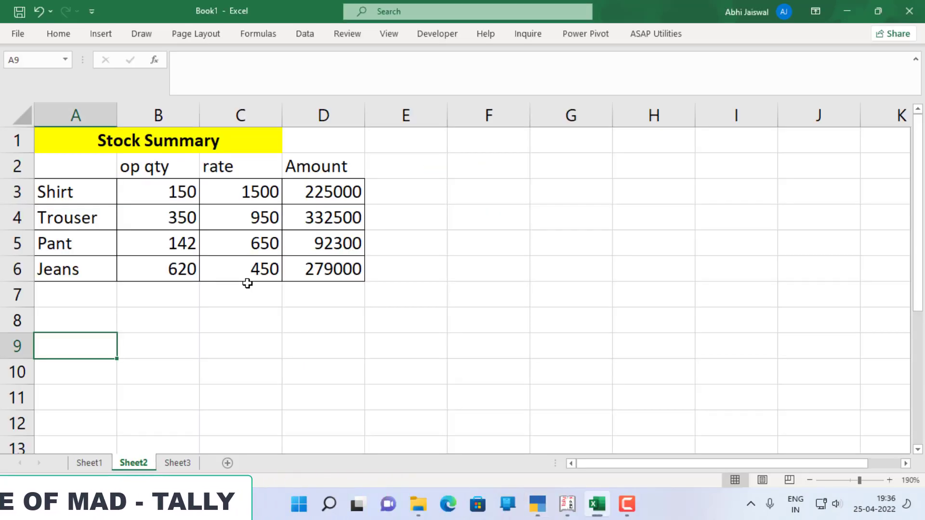
key(alt+Tab)
text(150)
key(Return)
text(1500)
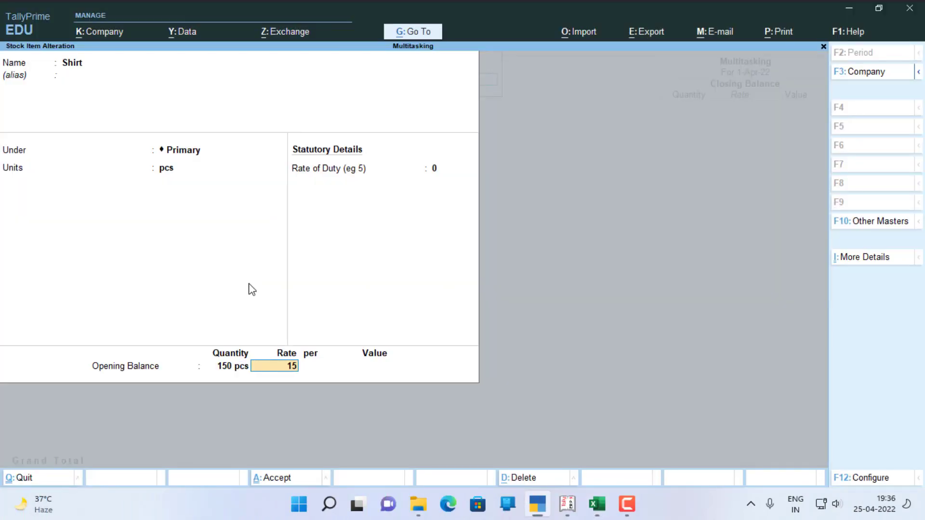
key(Return)
key(Return)
key(Return)
key(Return)
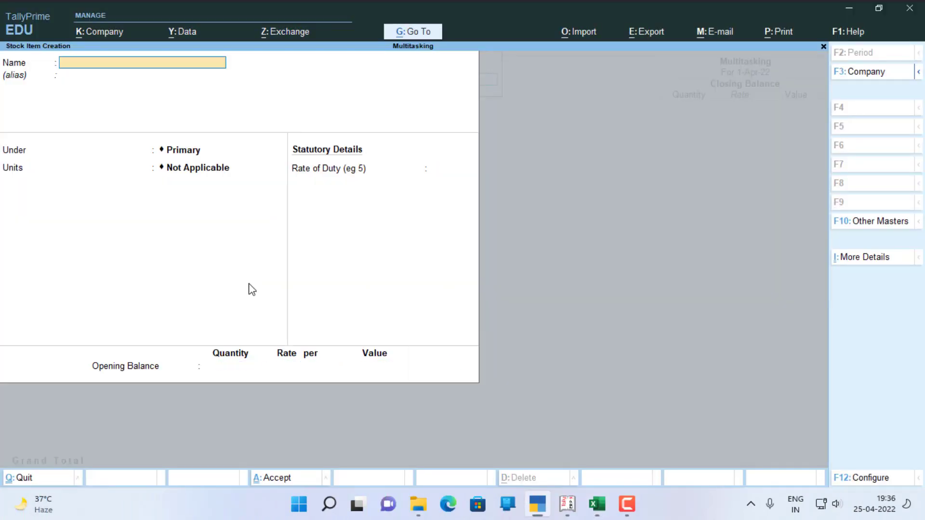
Step: Quit the stock item creation form and review the Shirt entry in the Stock Summary report
key(Escape)
key(y)
key(Escape)
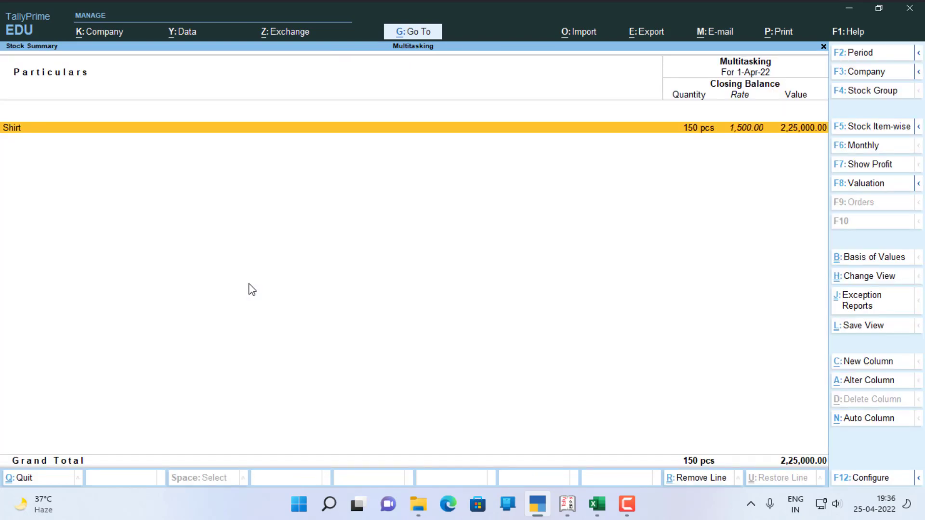
key(alt+g)
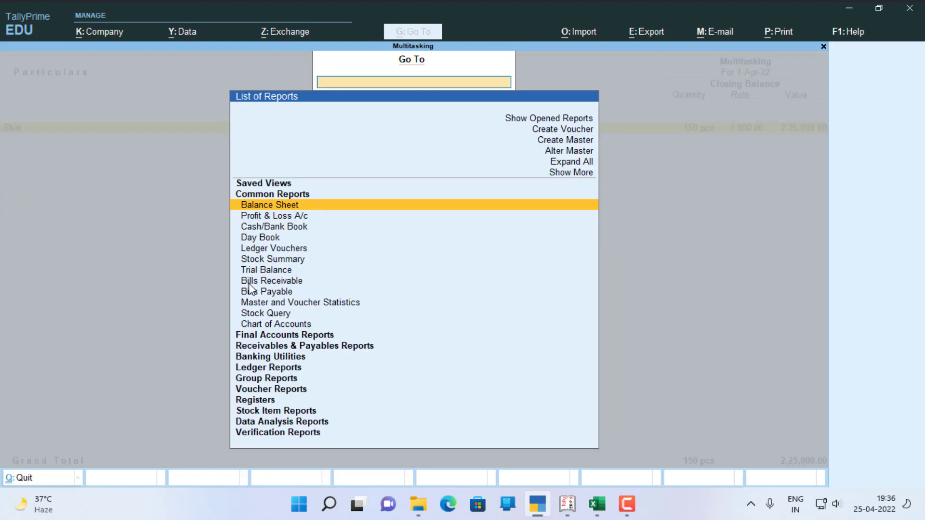
key(Up)
key(Up)
key(Up)
key(Return)
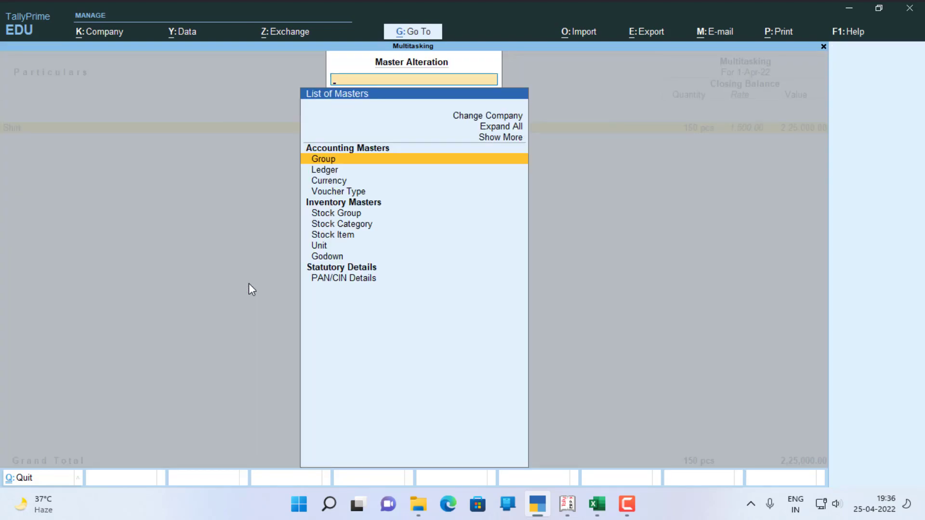
key(Escape)
Step: Open another blank stock item creation form from the Stock Summary report for the remaining Excel items
key(alt+g)
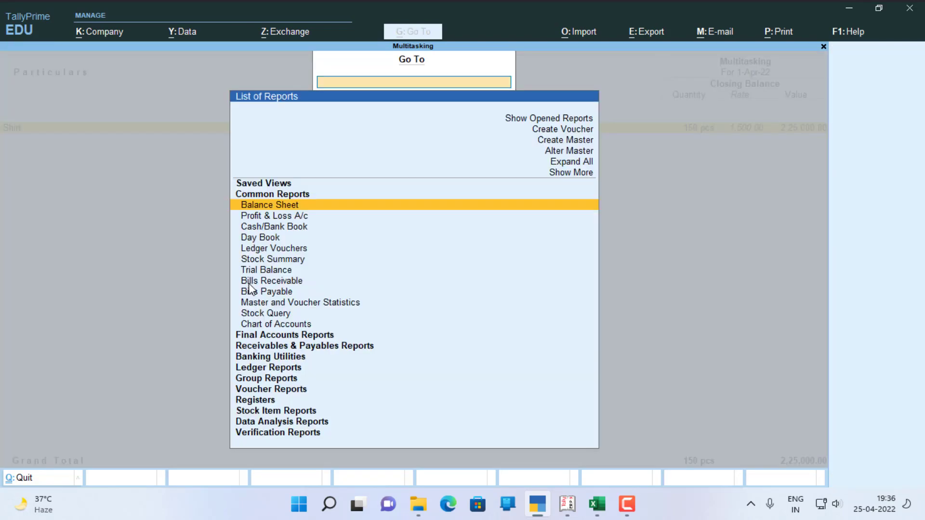
key(Up)
key(Up)
key(Up)
key(Up)
key(Up)
key(Return)
key(Down)
key(Down)
key(Down)
key(Down)
key(Down)
key(Down)
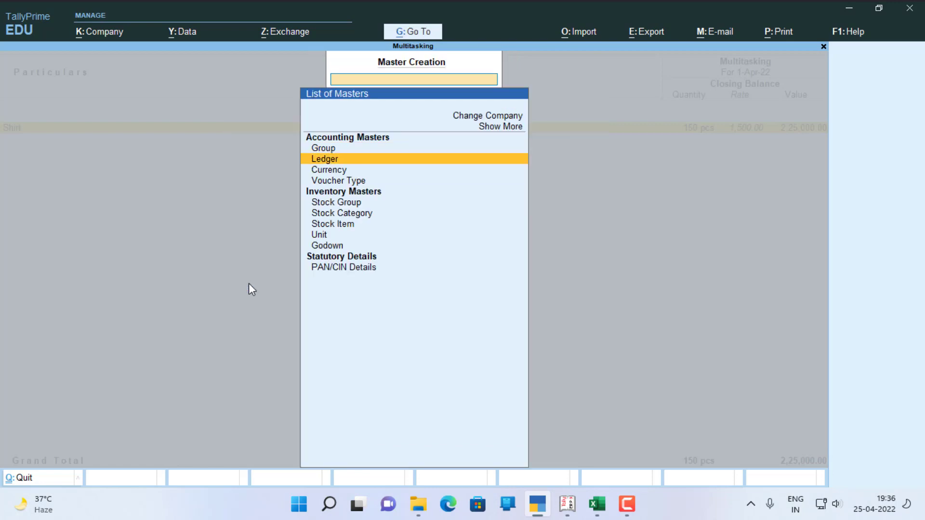
key(Return)
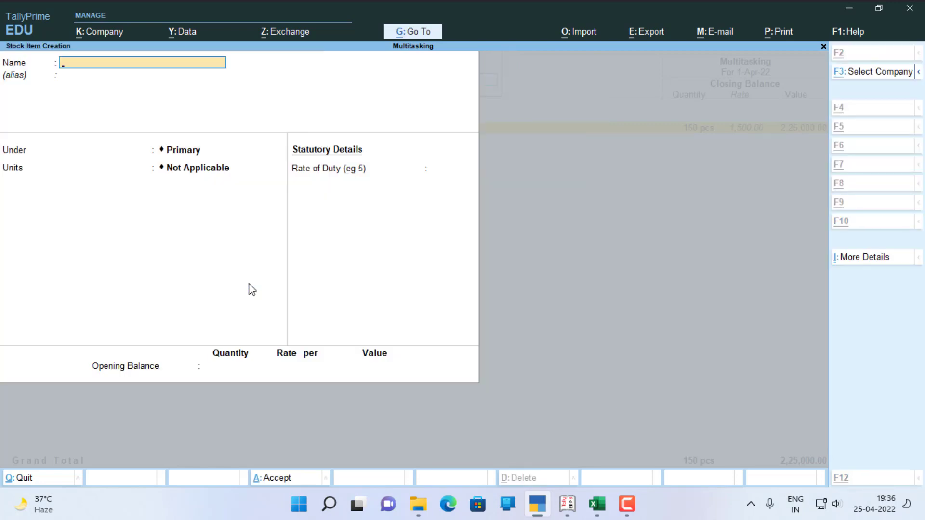
Step: Name the stock item Trouser, keep it under Primary and set its unit to pcs
key(alt+Tab)
key(alt+Tab)
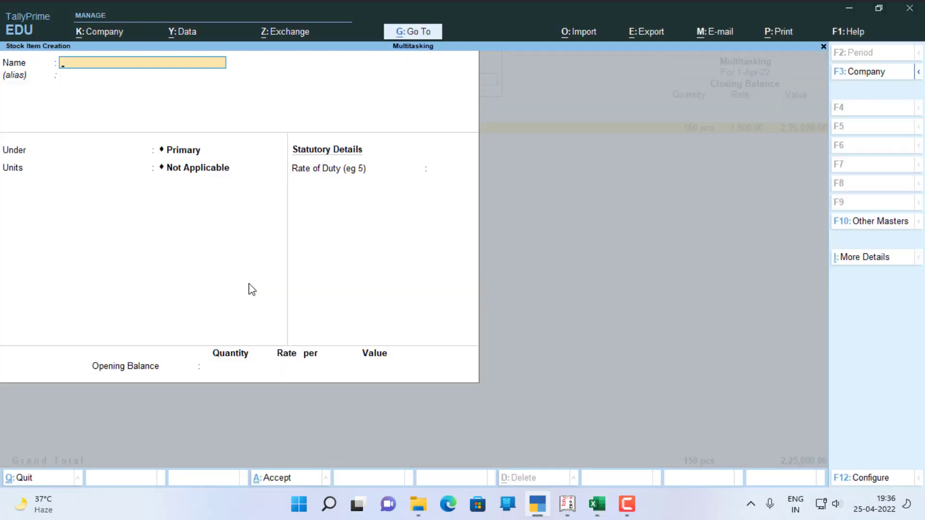
text(Trouser)
key(Return)
key(Return)
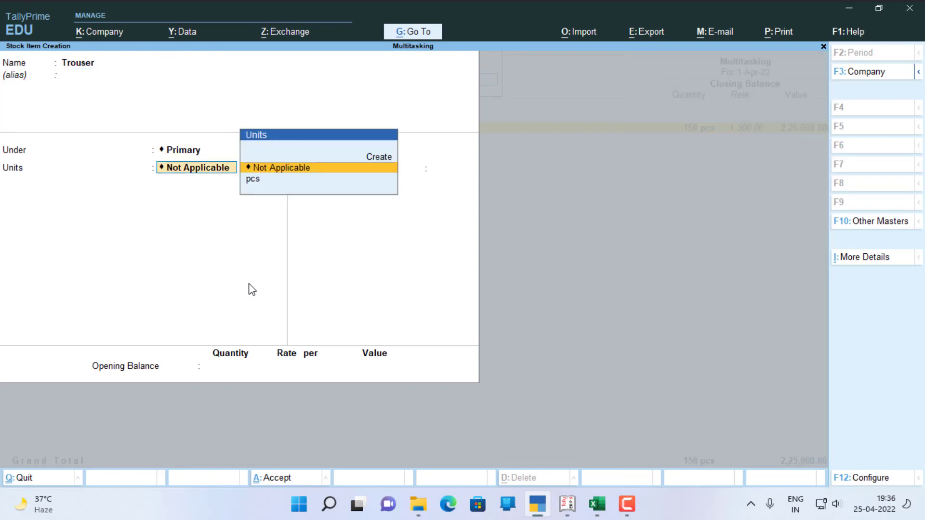
key(Down)
key(Return)
Step: Set Trouser's opening balance from the Excel table to 350 pcs at a rate of 950 and save the item
key(alt+Tab)
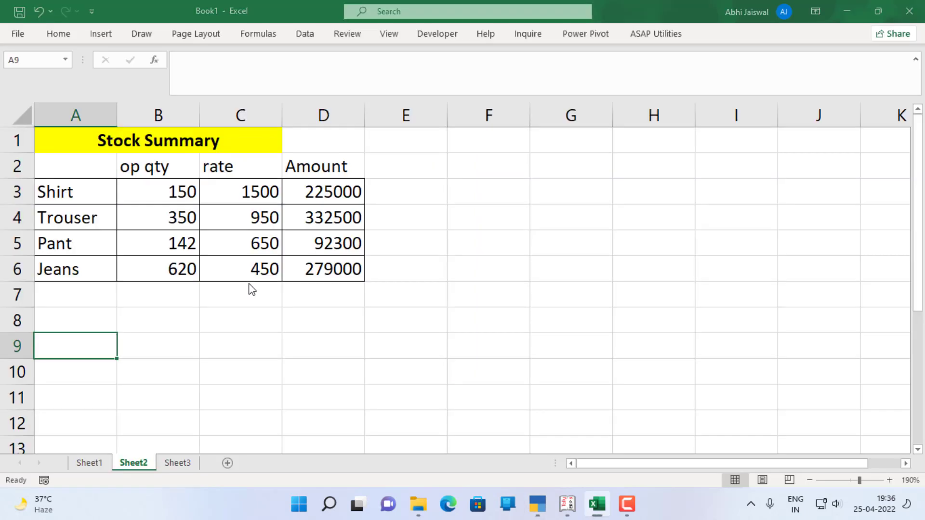
key(alt+Tab)
text(350)
key(Return)
text(9)
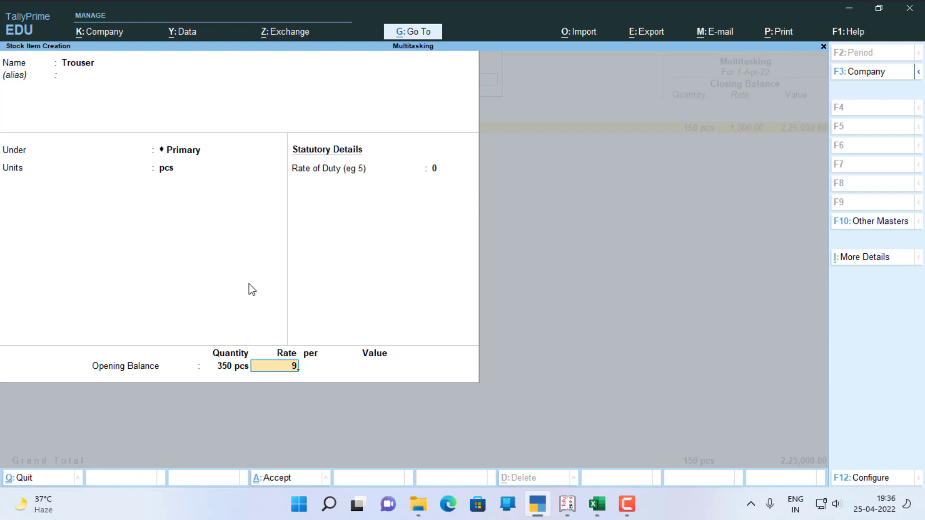
text(50)
key(Return)
key(Return)
key(Return)
key(Return)
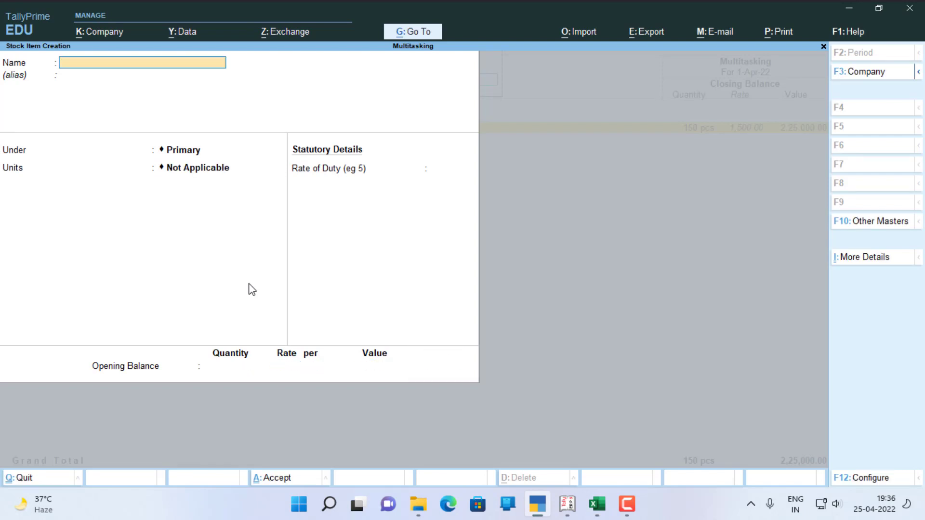
Step: Name the next stock item Pant, keep it under Primary with unit pcs and leave the duty rate at its default
key(alt+Tab)
key(alt+Tab)
text(Pant)
key(Return)
key(Return)
key(Down)
key(Return)
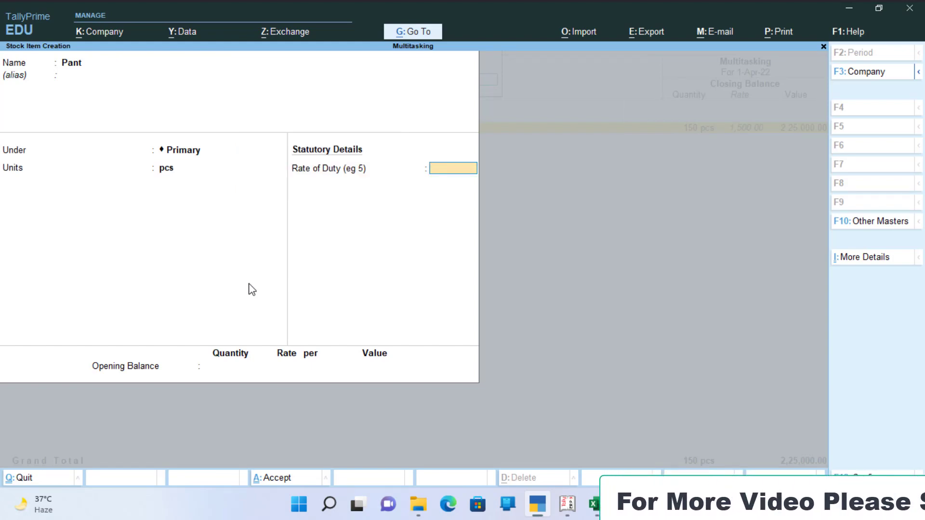
key(Return)
Step: Set Pant's opening balance from the Excel table to 142 pcs at a rate of 650 and save the item
key(alt+Tab)
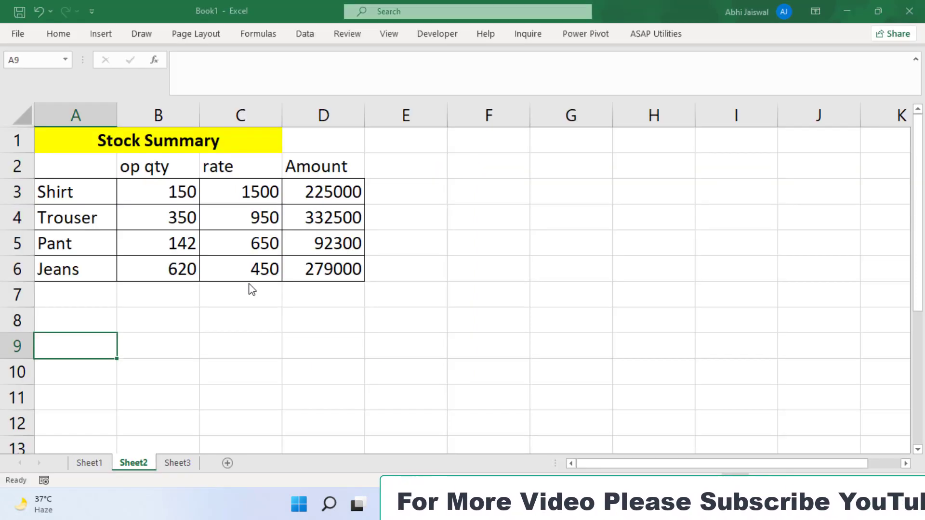
key(alt+Tab)
text(142)
key(Return)
key(alt+Tab)
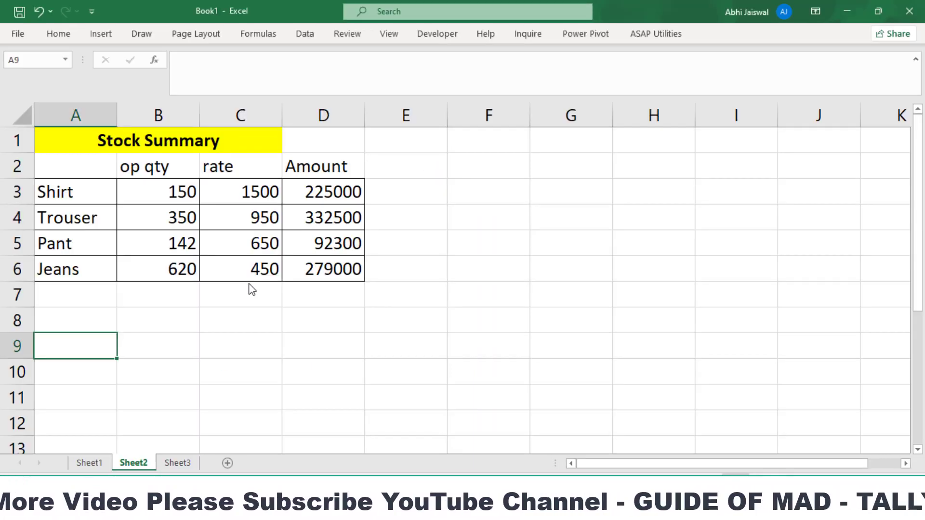
key(alt+Tab)
text(650)
key(Return)
key(Return)
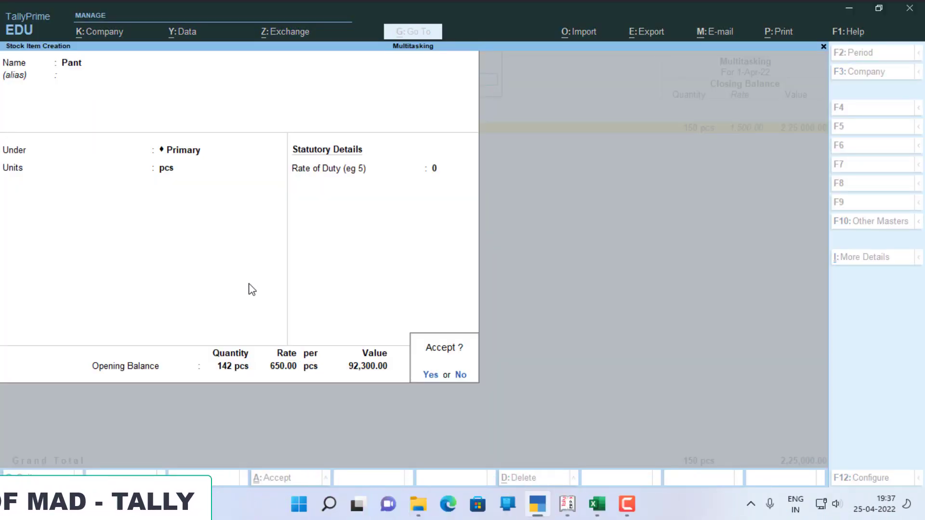
key(Return)
Step: Name the next stock item Jeans, keep it under Primary with unit pcs and leave the duty rate at its default
key(alt+Tab)
key(alt+Tab)
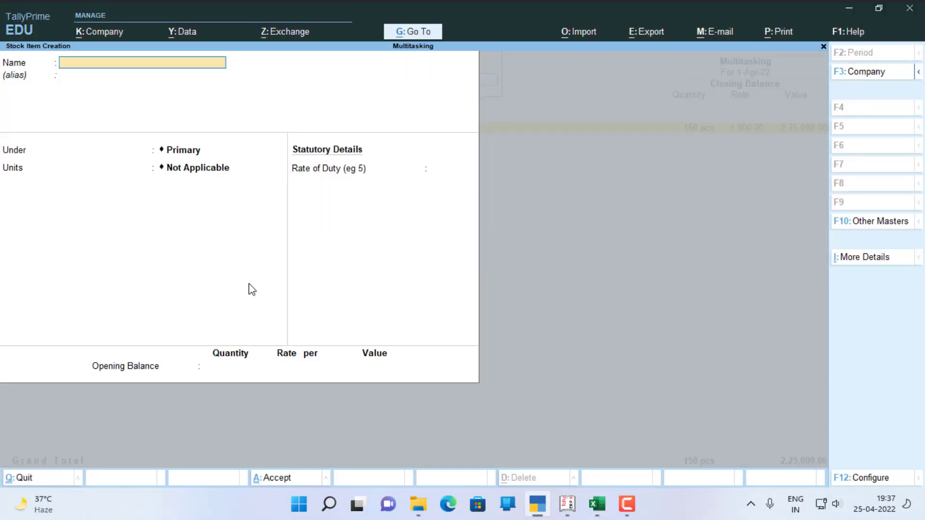
text(Jean)
key(Return)
key(Return)
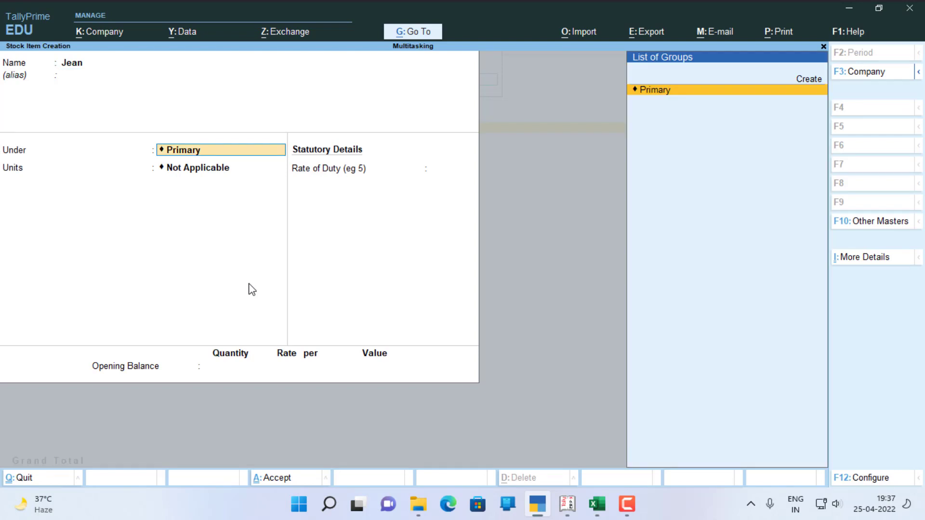
key(BackSpace)
key(BackSpace)
text(Jeans)
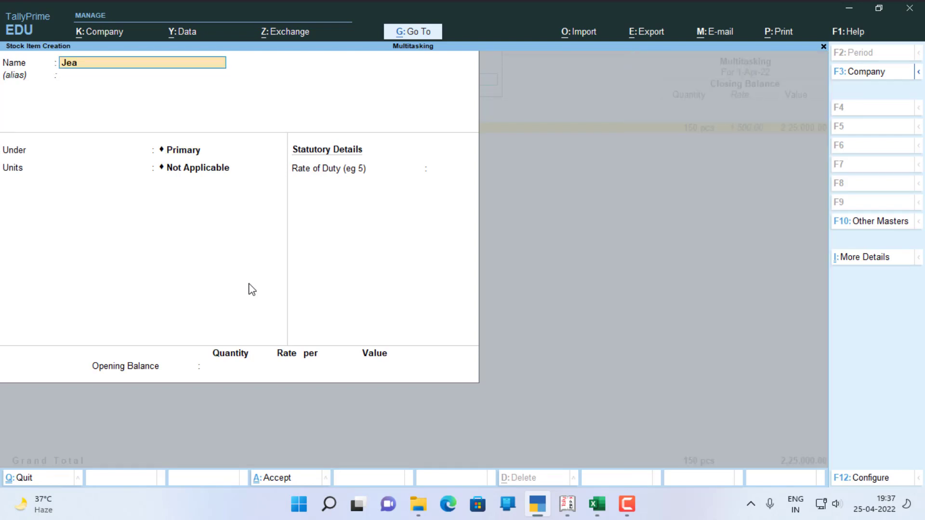
key(Return)
key(Return)
key(Return)
key(Down)
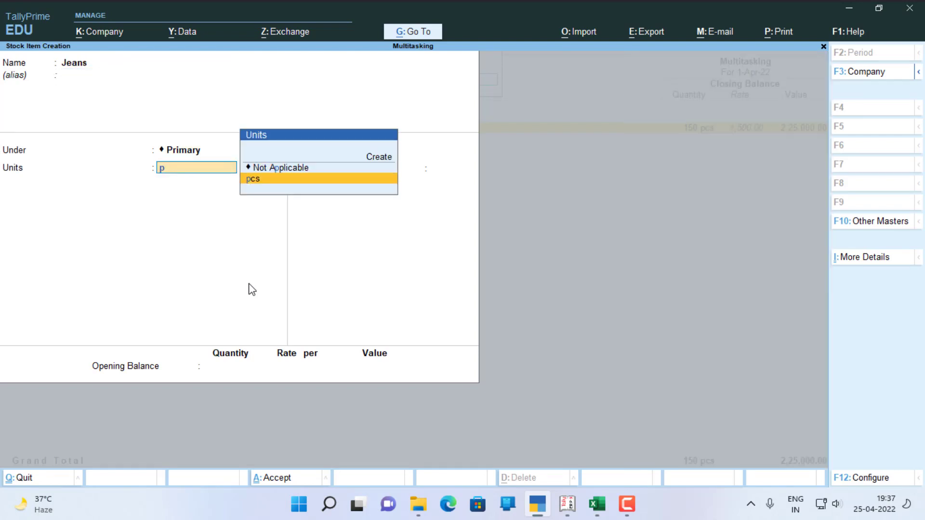
key(Return)
key(Return)
Step: Set Jeans's opening balance from the Excel table to 620 pcs at a rate of 450, save the item and return to the Stock Summary
key(alt+Tab)
key(alt+Tab)
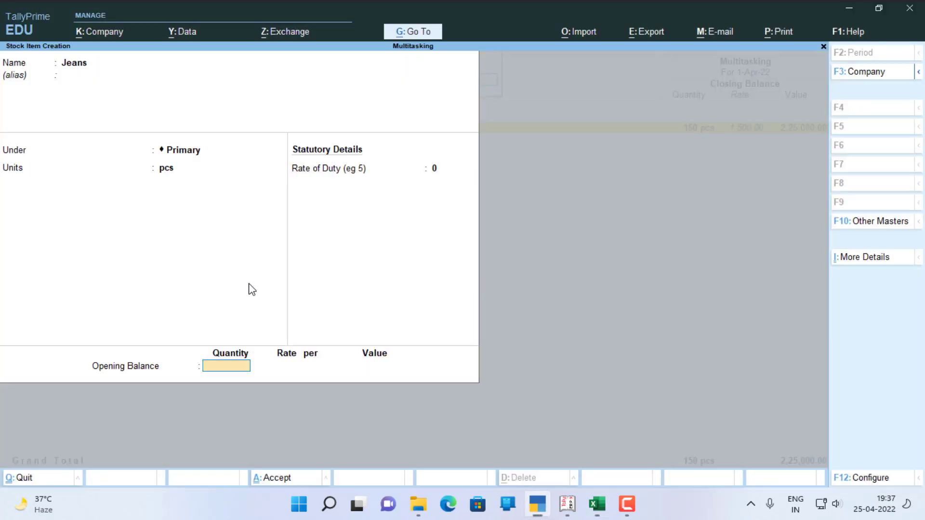
text(620)
key(Return)
text(450)
key(Return)
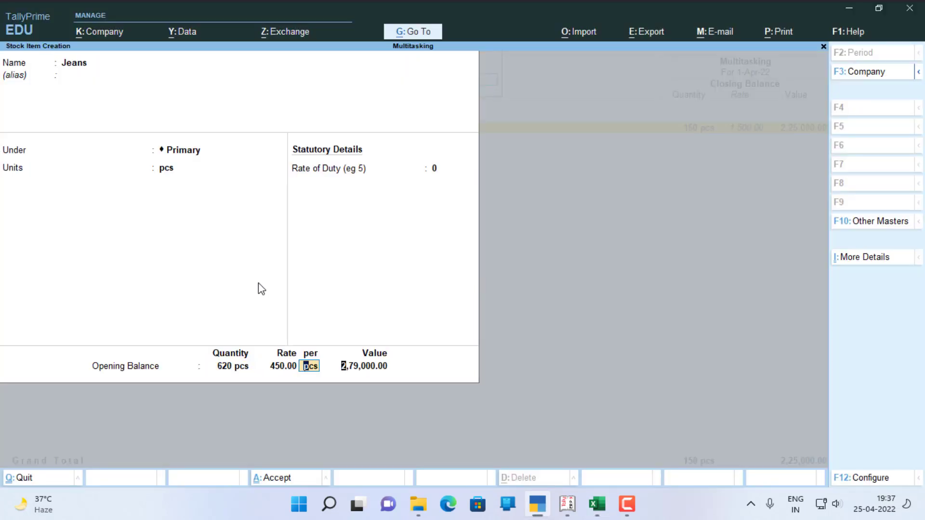
key(Return)
key(Return)
key(Escape)
key(Return)
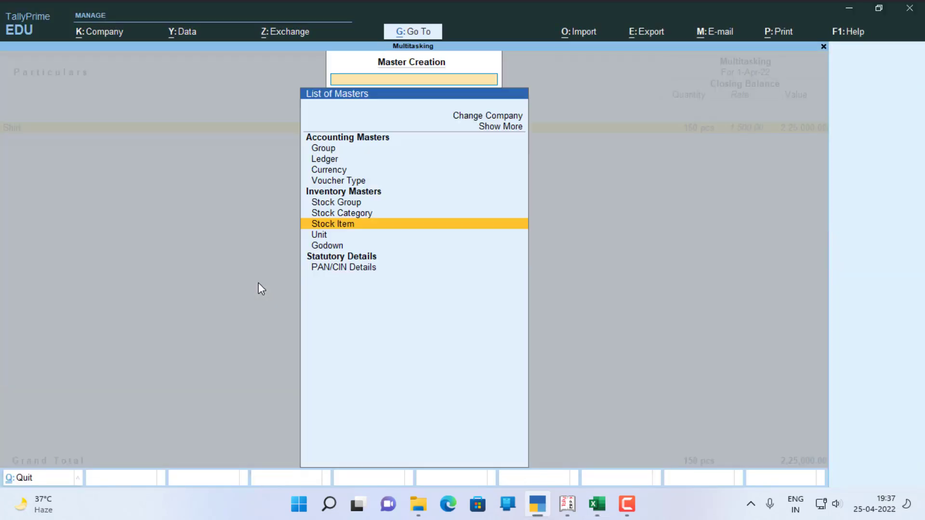
key(Escape)
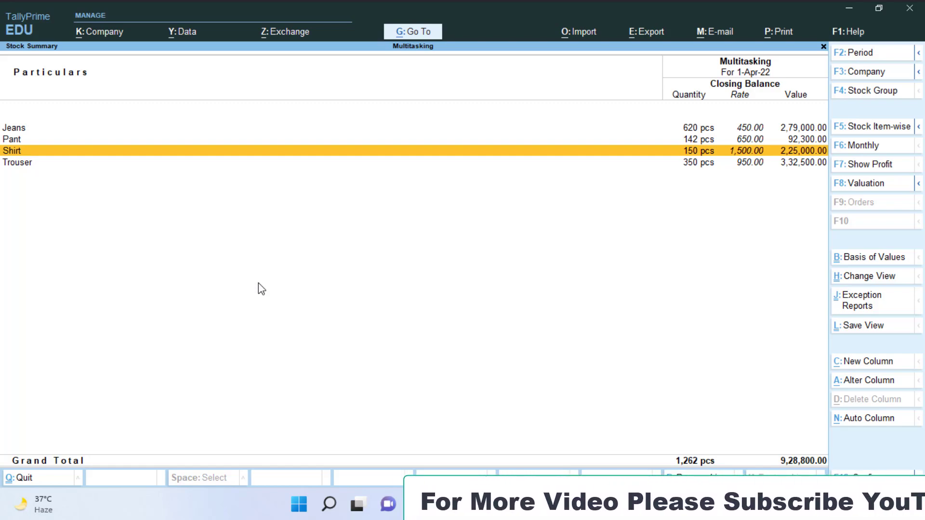
Step: Leave the Stock Summary and open the Day Book report
key(Escape)
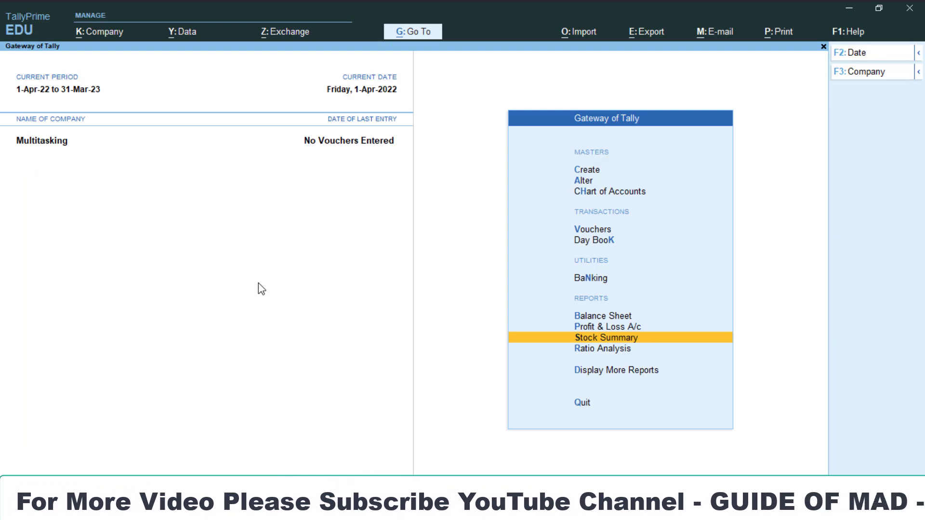
key(Down)
key(Down)
key(Return)
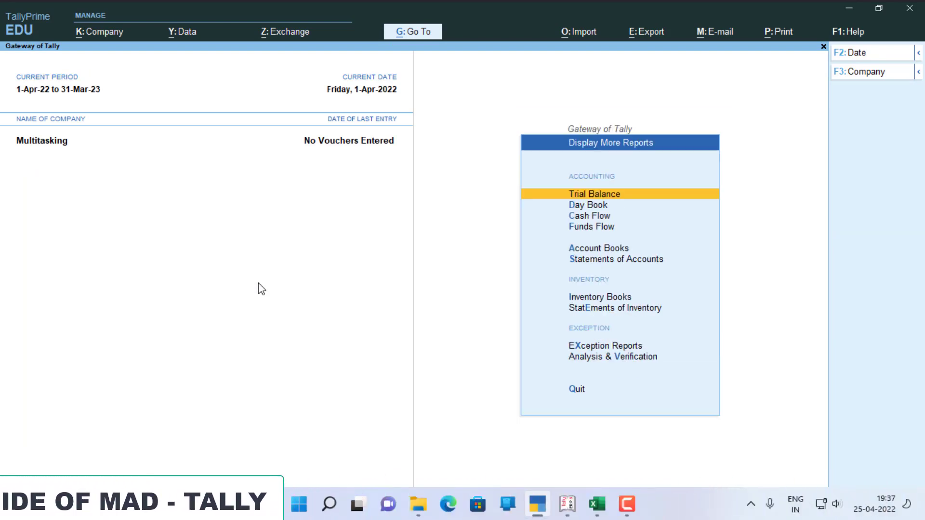
key(Down)
key(Return)
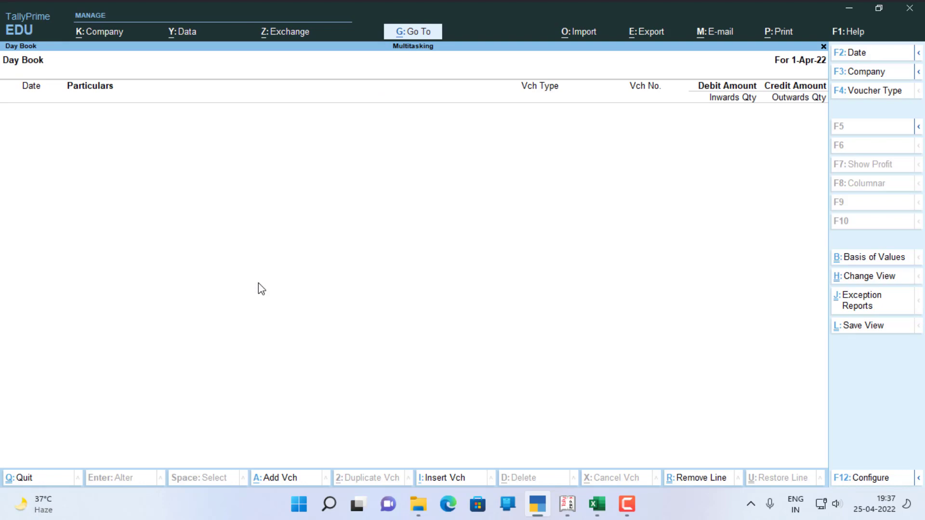
Step: Filter the Day Book to show only vouchers of the Sales type
key(F4)
key(Down)
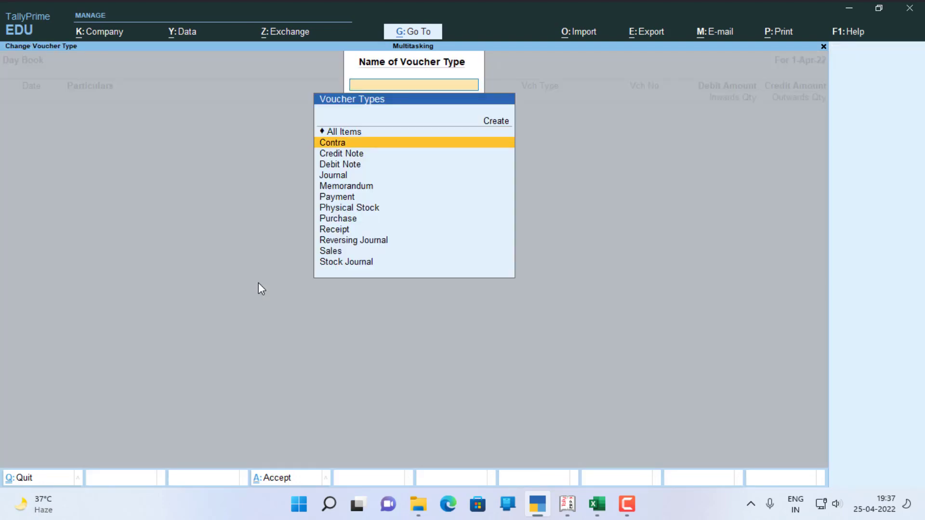
key(Down)
key(Down)
key(Down)
key(Down)
key(Down)
key(Down)
key(Down)
key(Down)
key(Down)
key(Down)
key(Return)
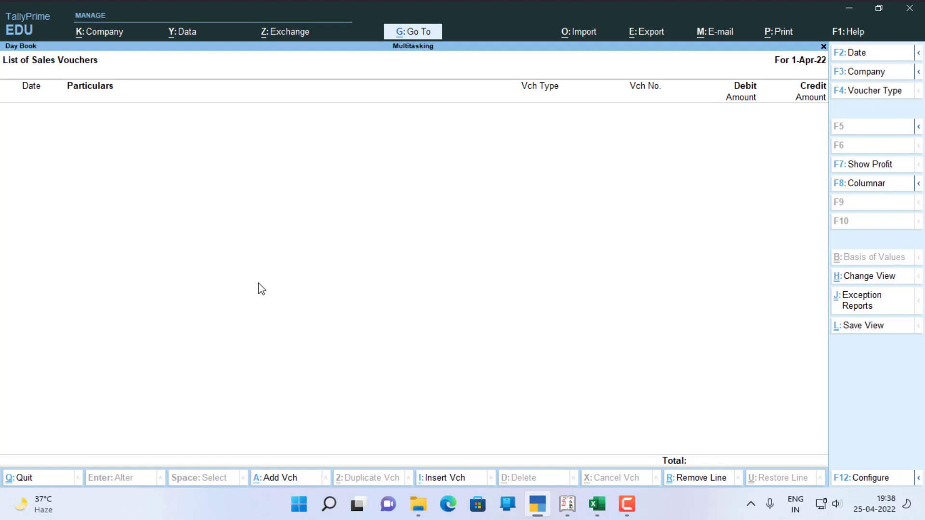
Step: Open the creation screen for a new accounting voucher
key(alt+g)
key(Up)
key(Up)
key(Up)
key(Up)
key(Up)
key(Up)
key(Up)
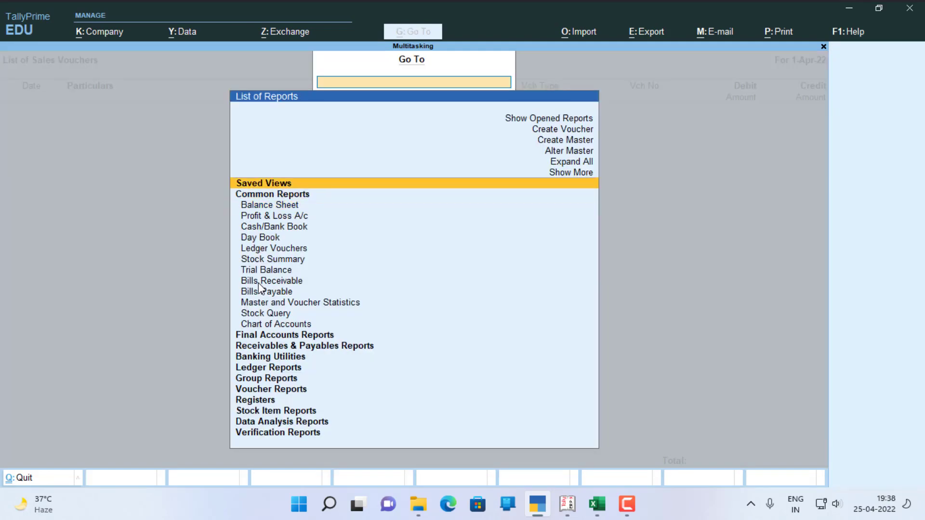
key(Return)
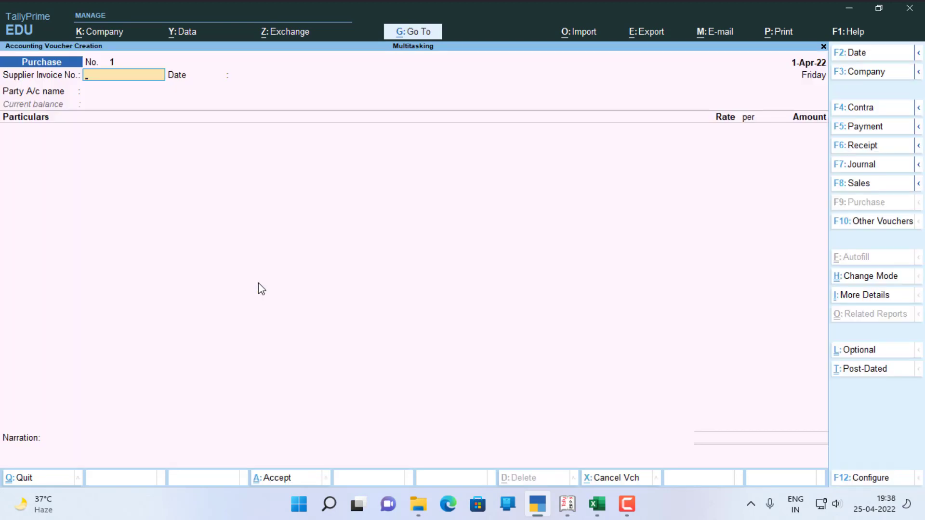
Step: Change the new voucher to the Sales type and set it to item invoice mode
key(F8)
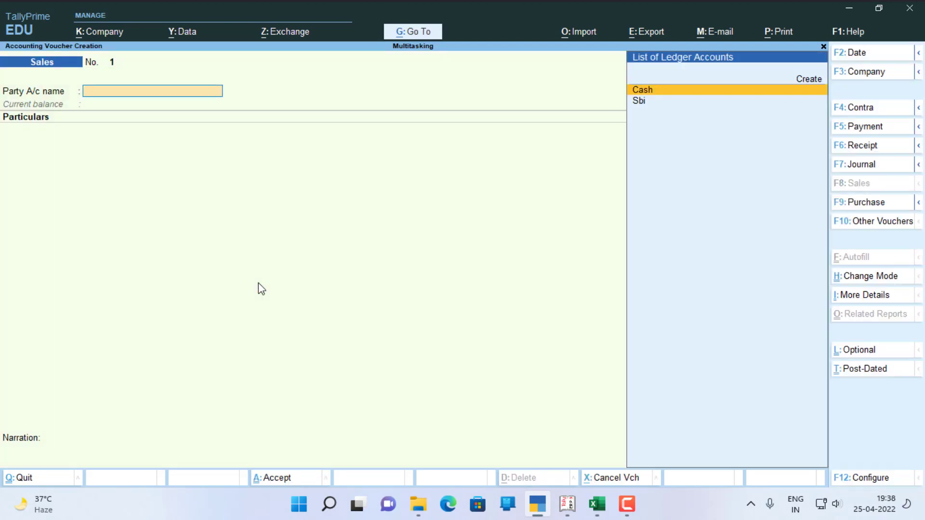
key(ctrl+h)
key(Up)
key(Return)
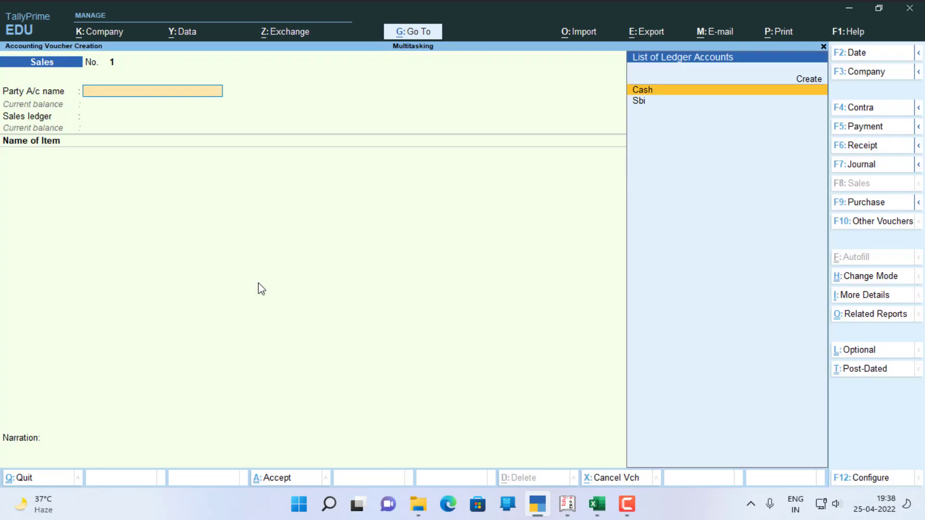
Step: Consult the Day Book Sales Entry list on Sheet3 in Excel and set the sales voucher's date to 1-Jul-22
key(alt+Tab)
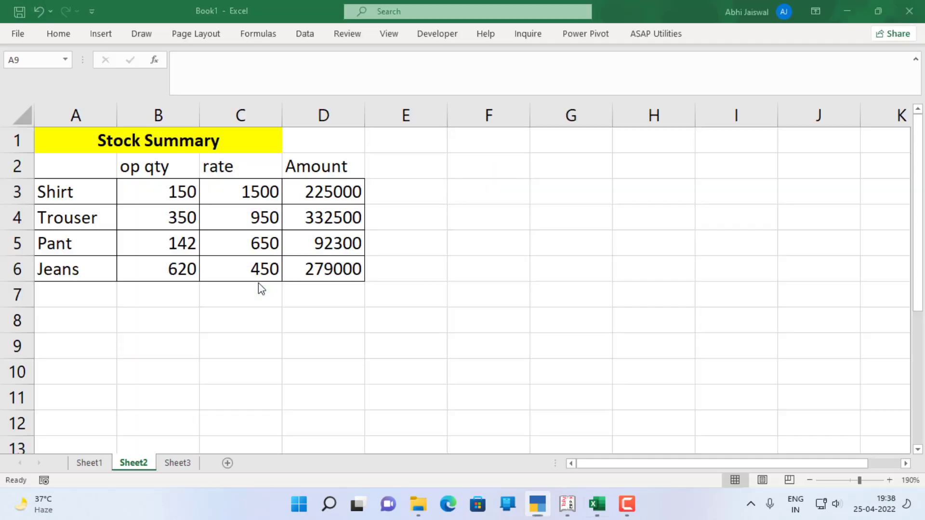
click(167, 462)
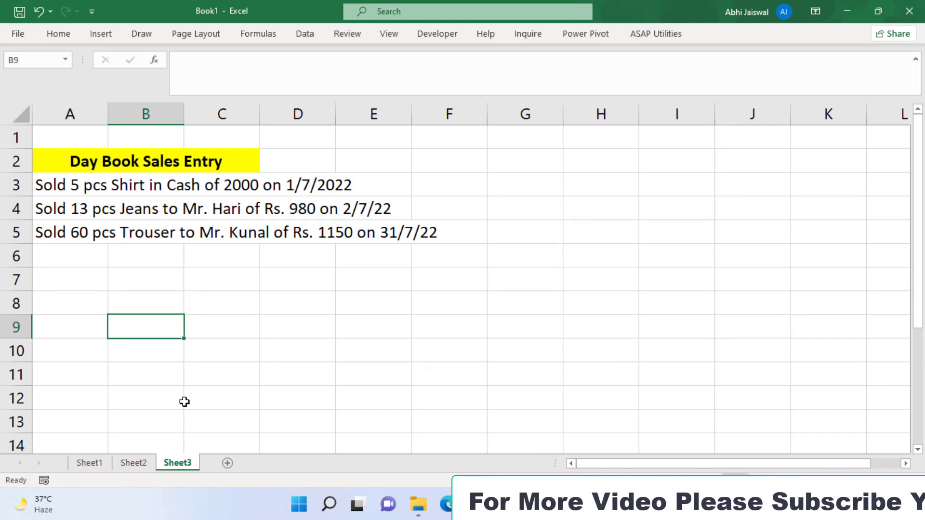
key(alt+Tab)
key(F2)
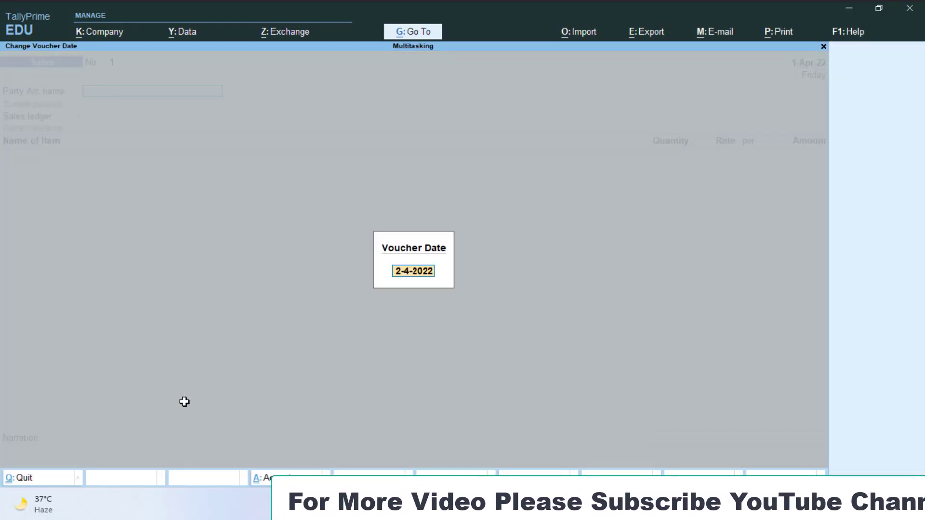
text(1.7)
key(Return)
Step: Select Cash as the party account, leaving the dispatch details blank and the party details at their defaults
key(Return)
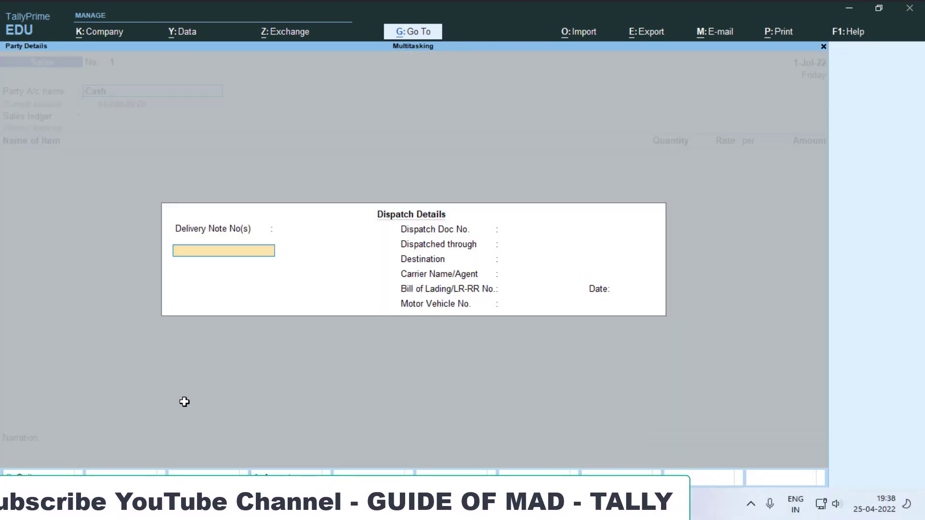
key(Escape)
key(alt+Tab)
key(alt+Tab)
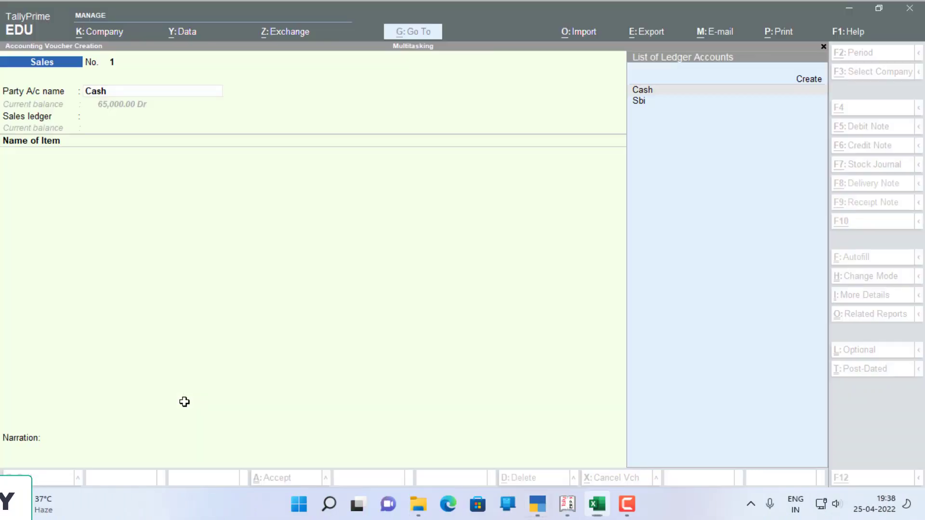
key(Return)
key(Return)
key(Return)
key(Return)
key(Return)
key(Return)
key(Return)
key(Return)
key(Return)
key(Return)
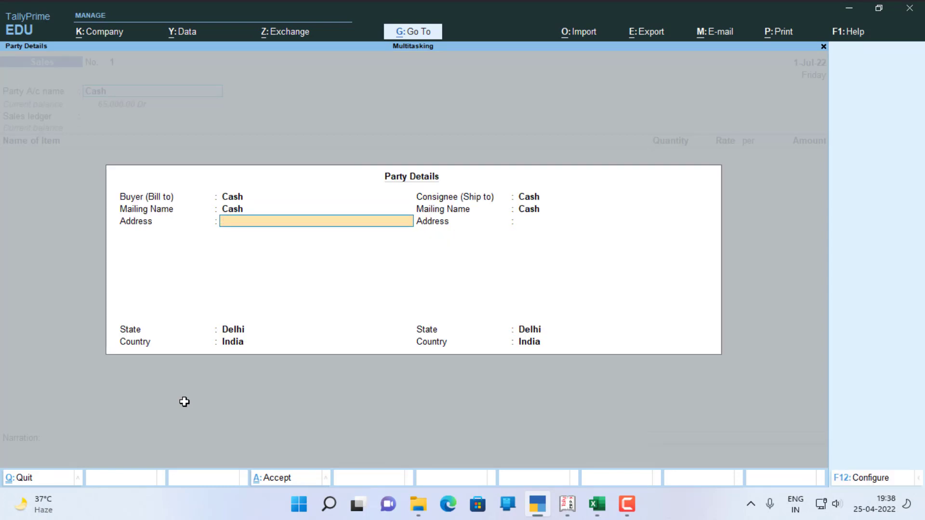
key(Return)
key(Return)
key(Return)
key(Return)
key(Return)
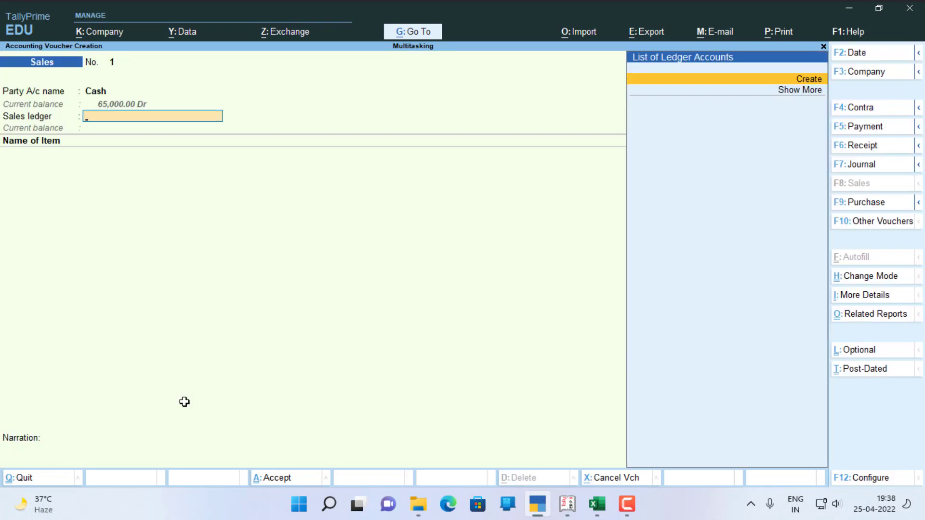
Step: Create a ledger named Sales under Sales Accounts with ledger type Not Applicable and use it as the voucher's sales ledger
key(Return)
text(Sales)
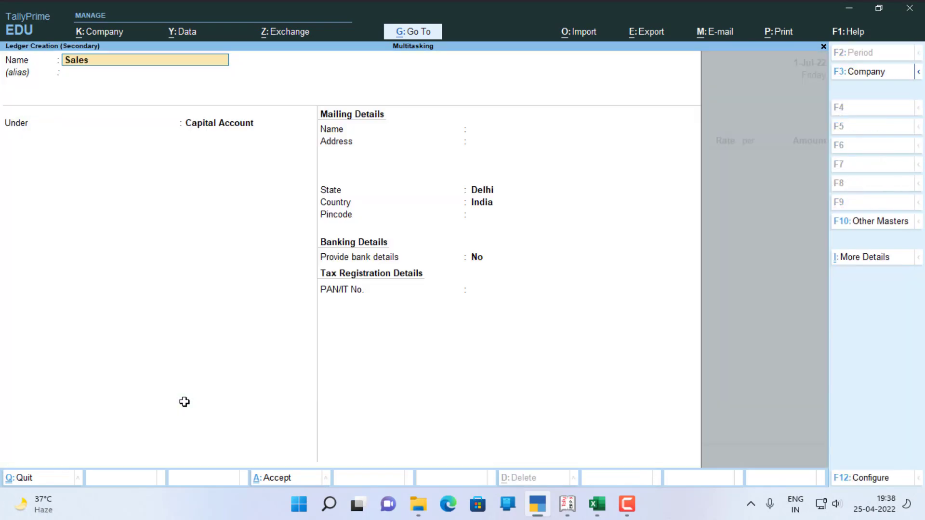
key(Return)
text(S)
key(Return)
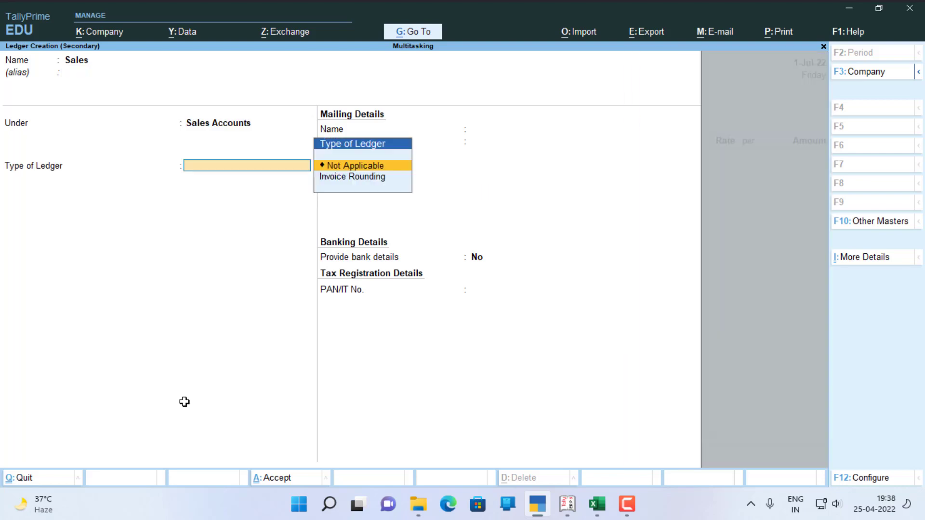
key(Return)
key(Return)
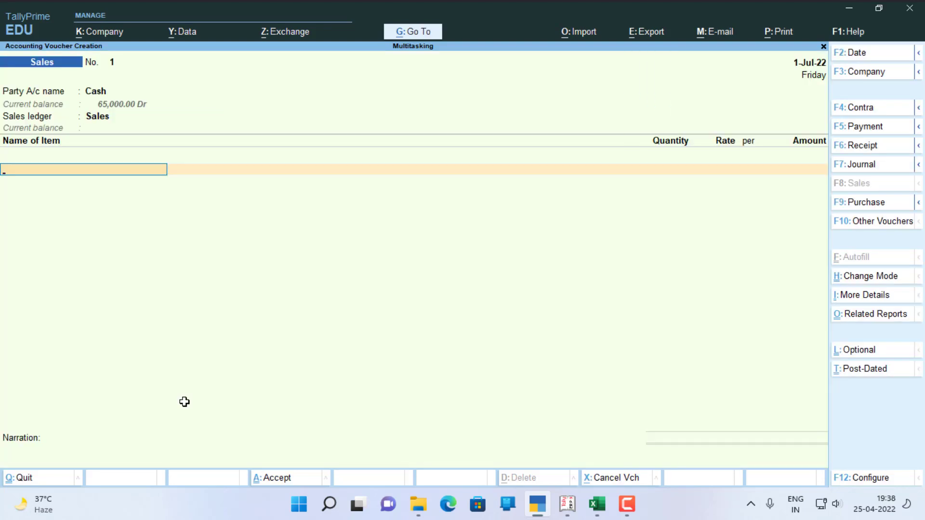
Step: Add Shirt to the sales voucher with a quantity of 5 pcs, following the Excel sales list
key(alt+Tab)
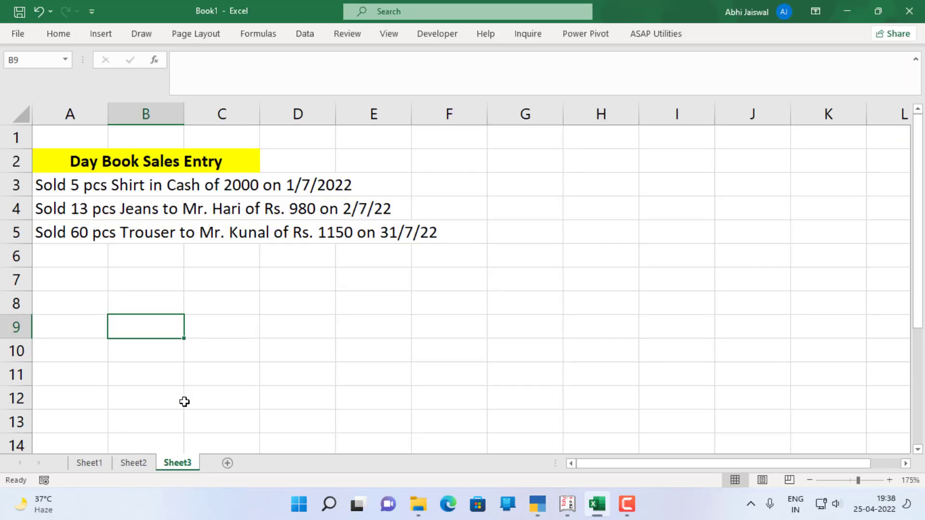
key(alt+Tab)
text(S)
key(Return)
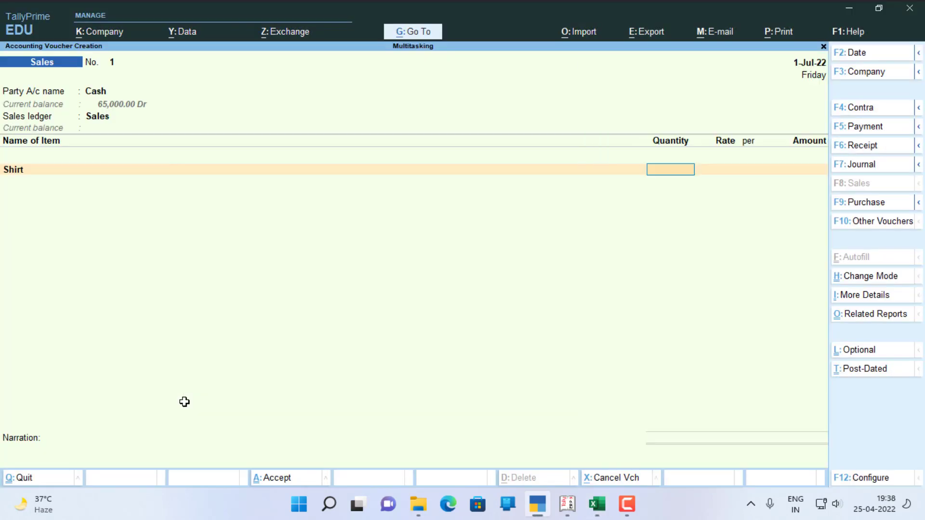
key(alt+Tab)
key(alt+Tab)
text(5)
key(Return)
Step: Set the Shirt's rate to 2000 per pcs from the Excel list, leave the narration empty and save the sales voucher
key(alt+Tab)
key(alt+Tab)
text(2000)
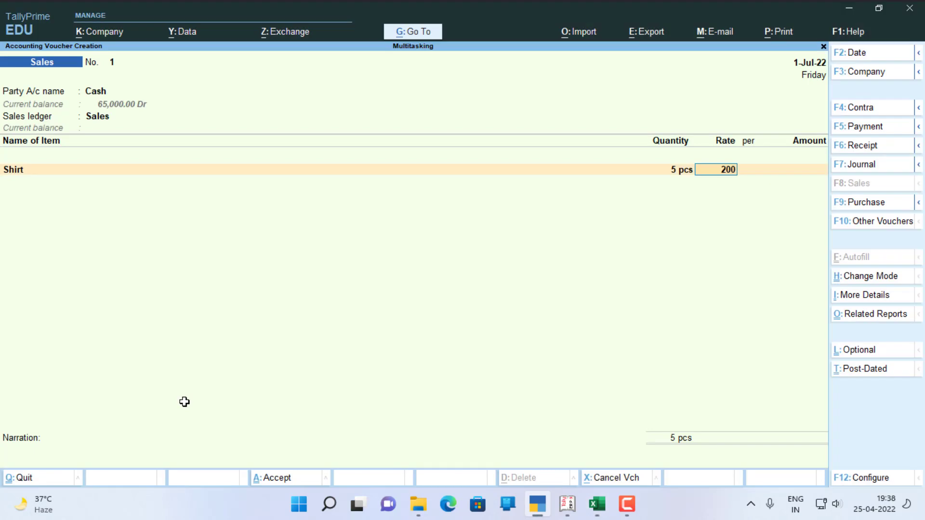
key(Return)
key(Return)
key(Return)
key(Return)
key(Return)
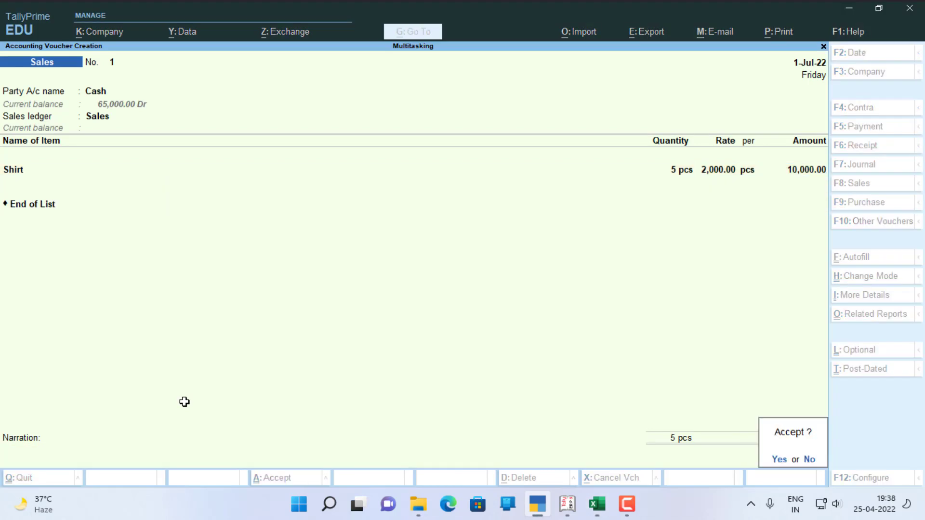
key(Return)
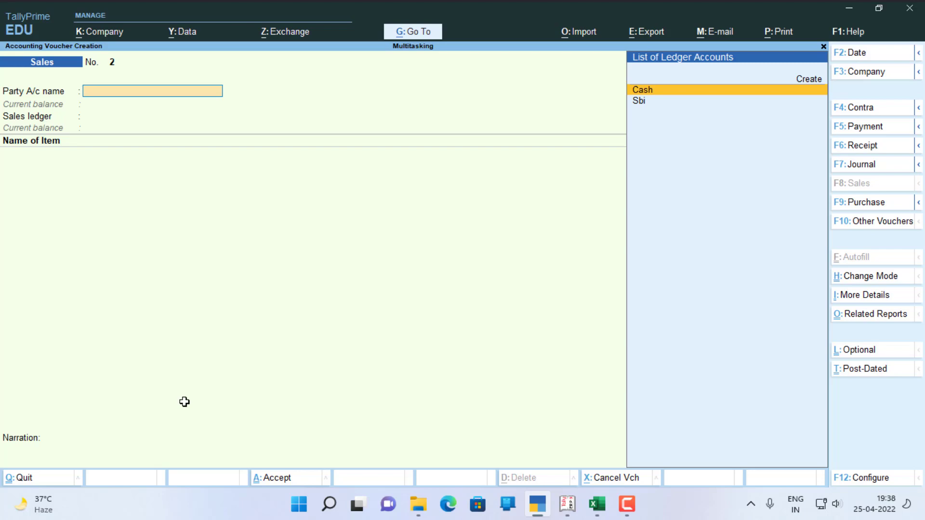
Step: Check the second sale in the Excel list and set the new sales voucher's date to 2/7/22
key(alt+Tab)
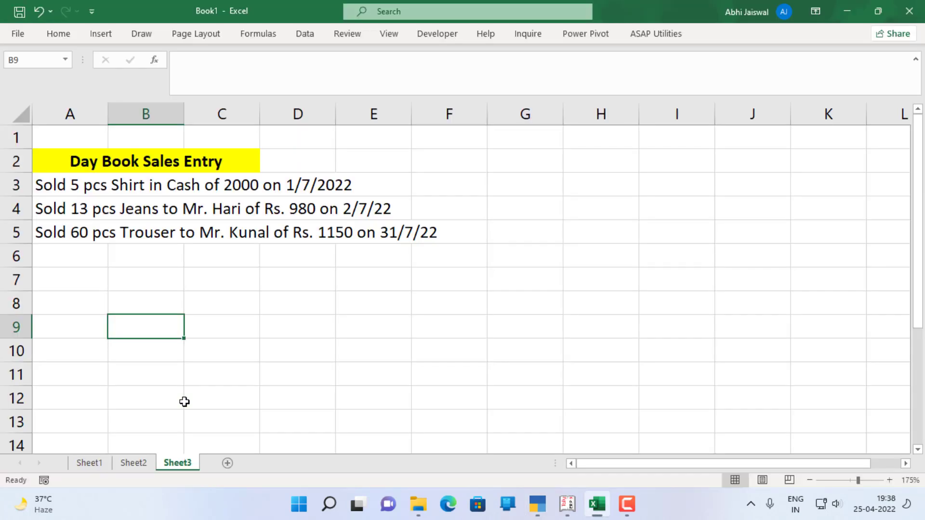
key(alt+Tab)
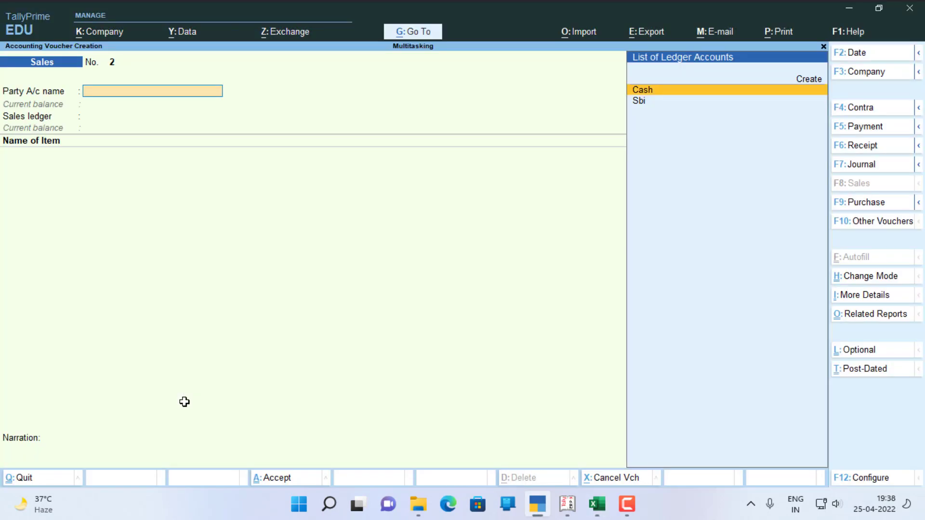
key(F2)
key(Return)
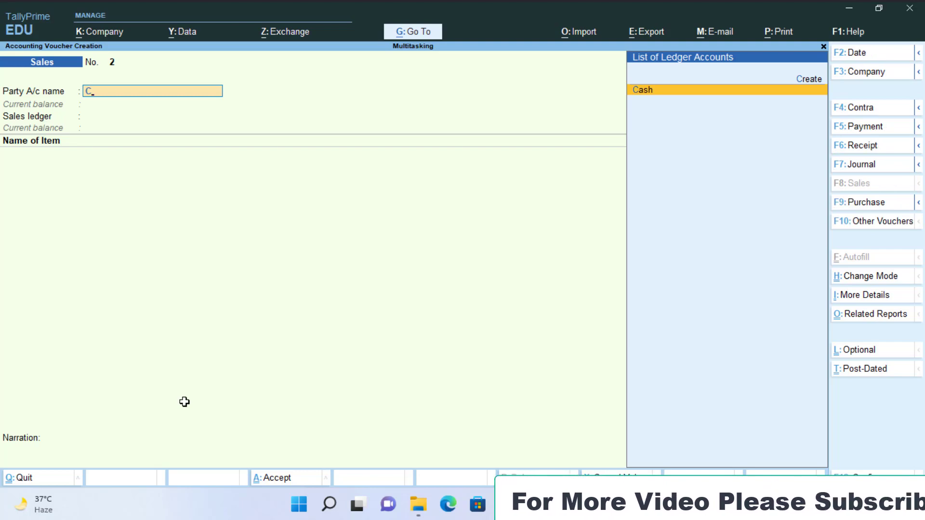
Step: Create a party ledger named after the second sale's customer and choose Sundry Debtors as its group
key(alt+c)
text(Mr)
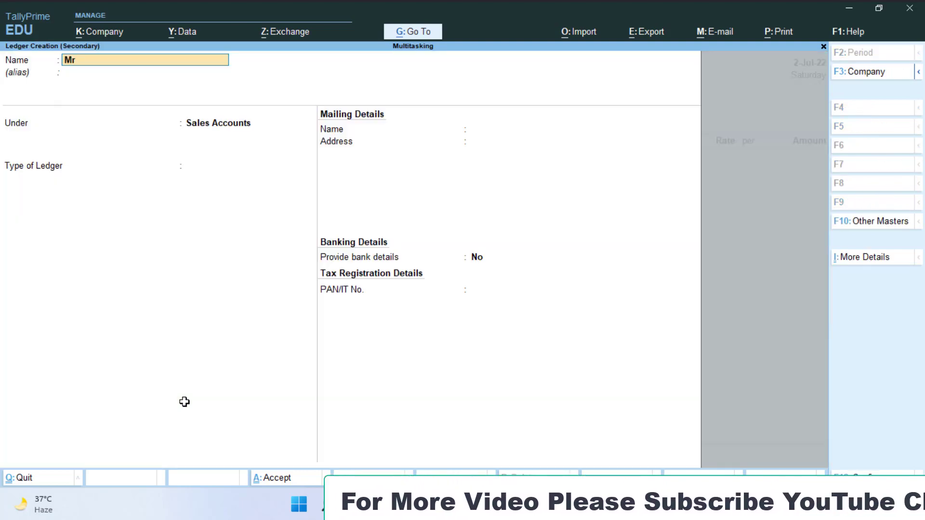
text( Hari)
key(Return)
key(Return)
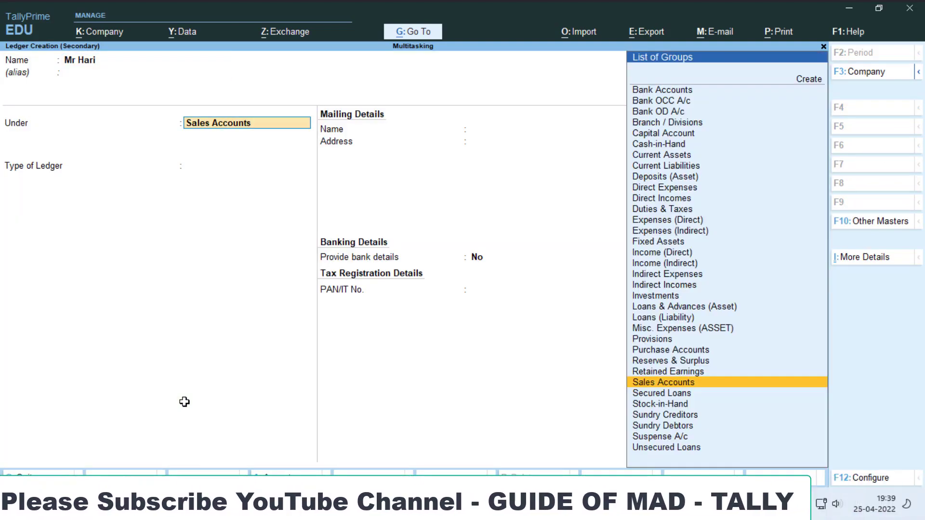
text(S)
key(Down)
key(Down)
key(Down)
key(Down)
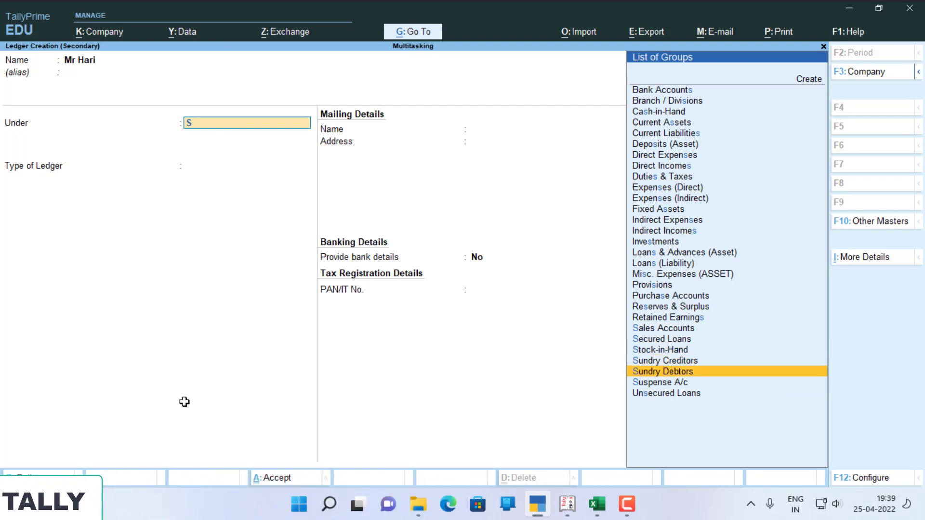
Step: Keep the customer ledger's default balance, mailing and banking settings, leave the PAN/IT number empty and save the ledger
key(Return)
key(Return)
key(Return)
key(Return)
key(Return)
key(Return)
key(Return)
key(Return)
key(Return)
key(Return)
key(Return)
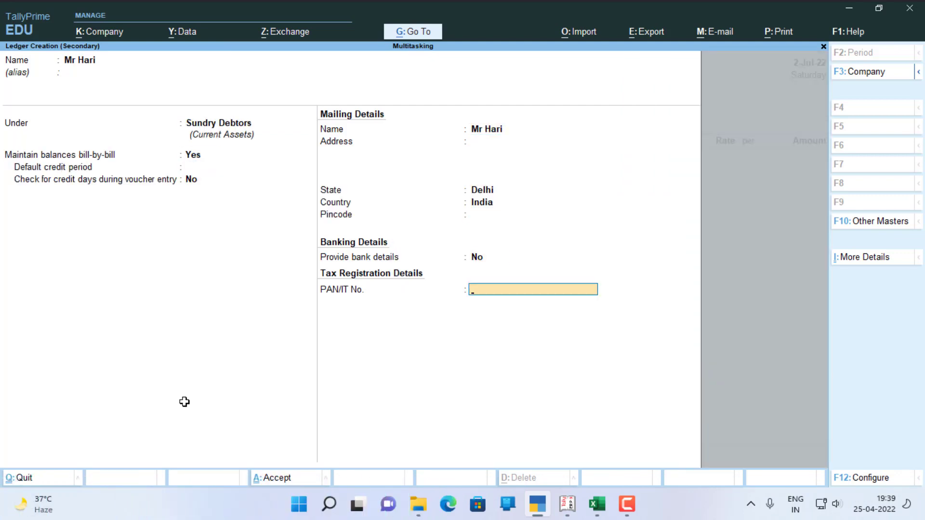
key(Return)
key(Return)
Step: Leave the dispatch details blank, keep the default party details and choose Sales as the voucher's sales ledger
key(Return)
key(Return)
key(Return)
key(Return)
key(Return)
key(Return)
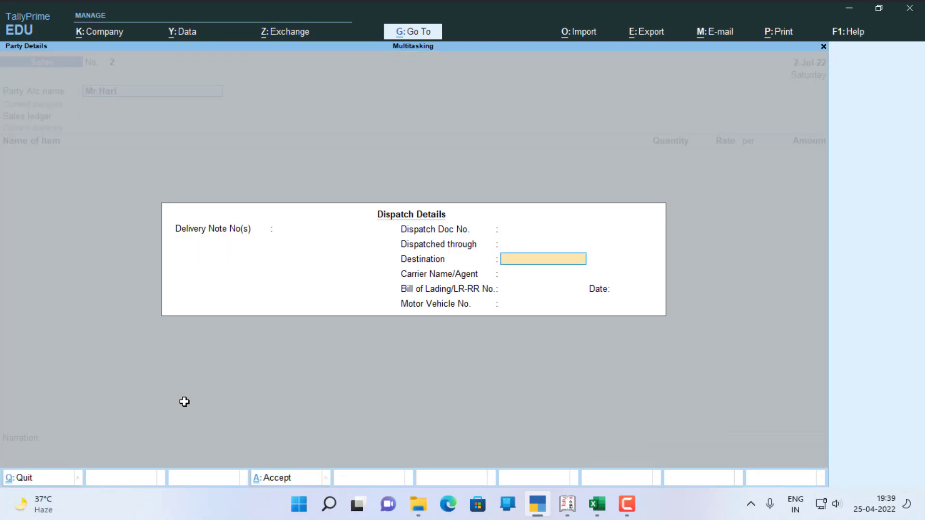
key(Return)
key(Return)
key(Return)
key(Return)
key(Return)
key(Return)
key(Return)
key(Return)
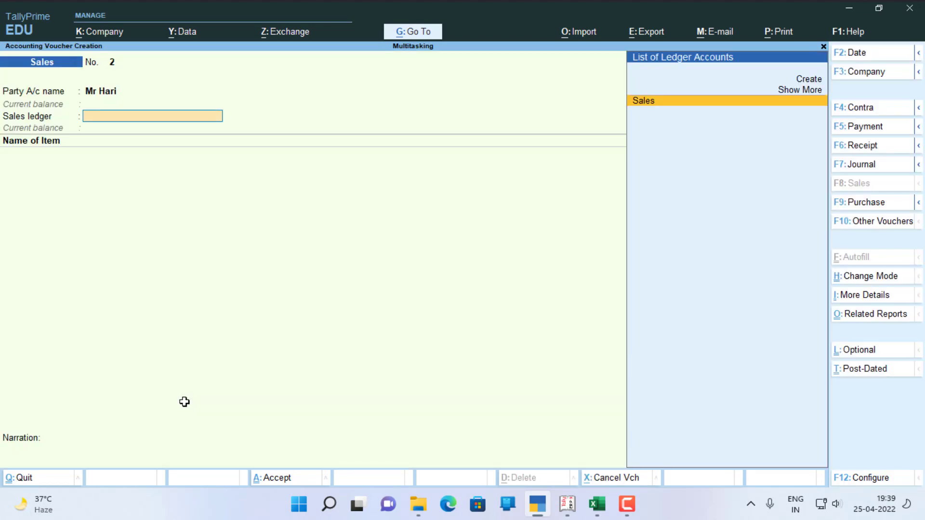
key(Return)
Step: Add Jeans to the second sales voucher with a quantity of 13 pcs, following the Excel sales list
key(alt+Tab)
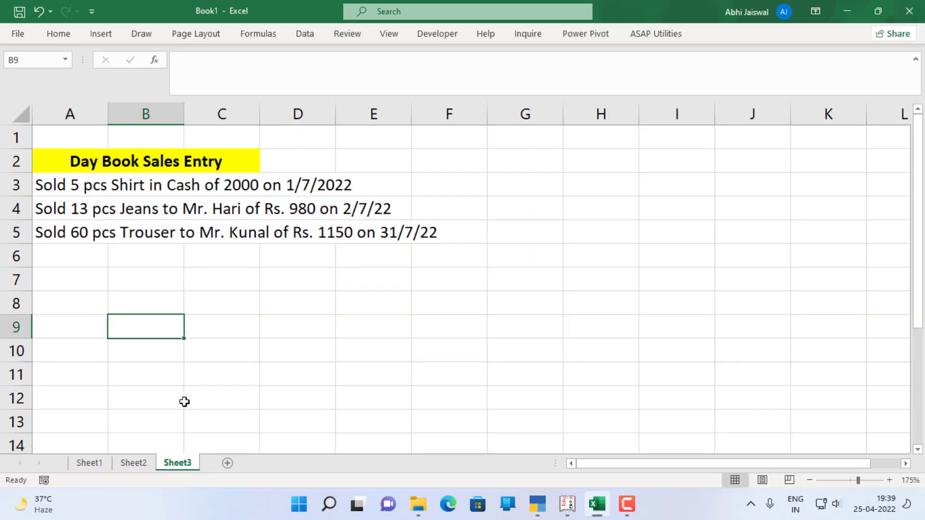
key(alt+Tab)
key(Return)
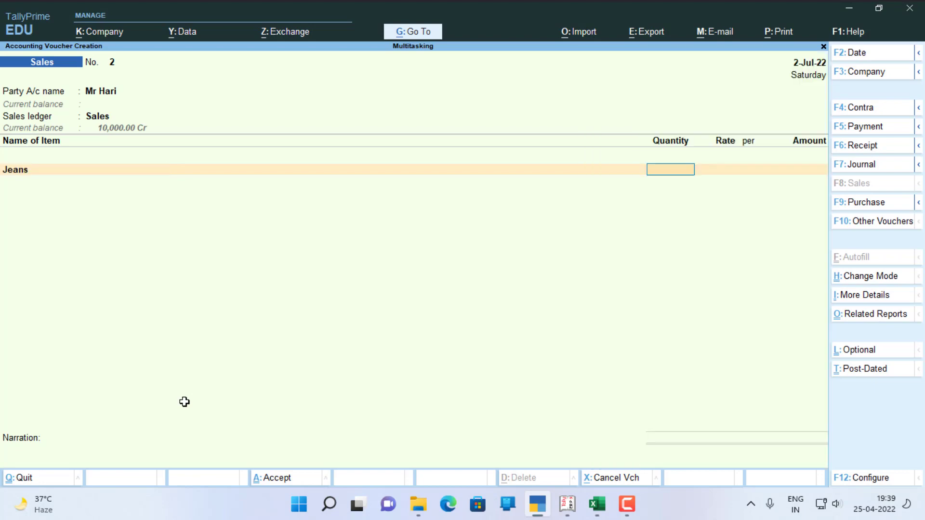
text(13)
key(Return)
Step: Set the Jeans rate to 980 per pcs from the Excel list, leave the narration empty and save the sales voucher
key(alt+Tab)
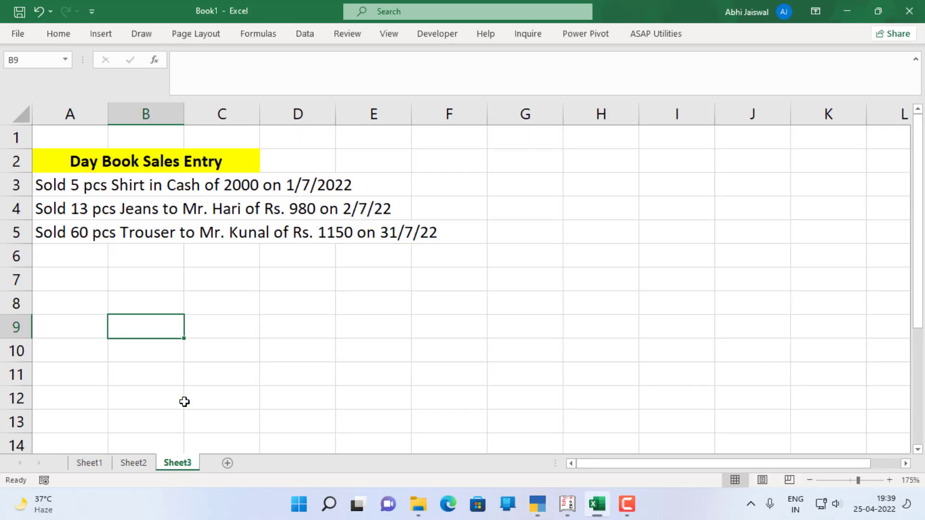
key(alt+Tab)
text(980)
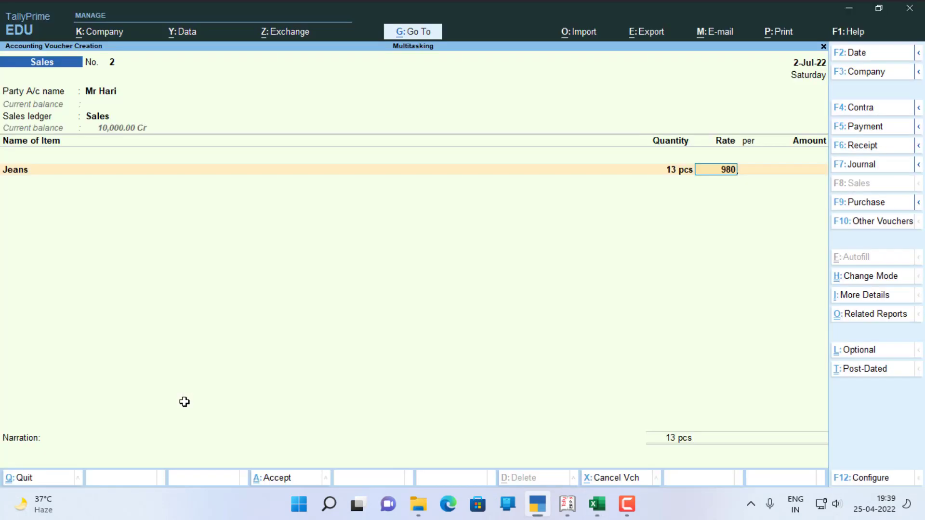
key(Return)
key(Return)
key(Return)
key(Return)
key(Return)
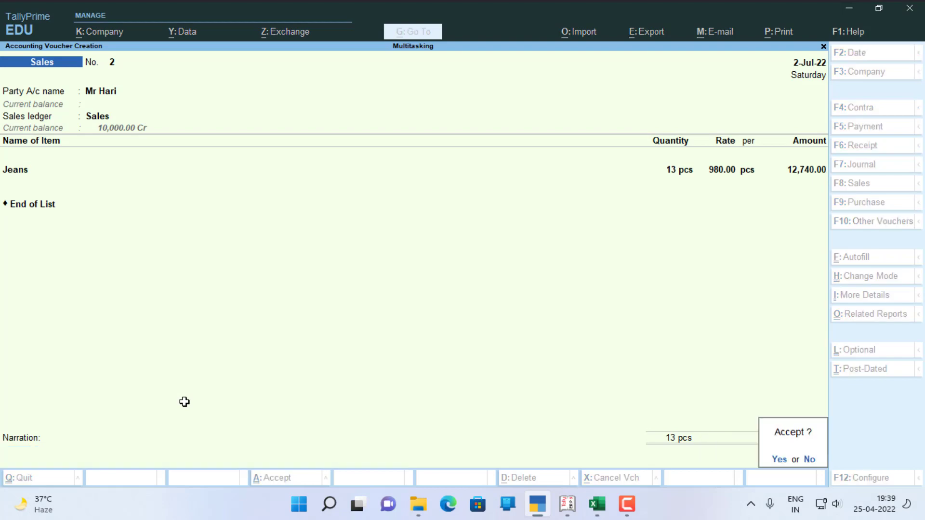
key(Return)
Step: Check the third sale in the Excel list and set the new sales voucher's date to 31/7/22
key(alt+Tab)
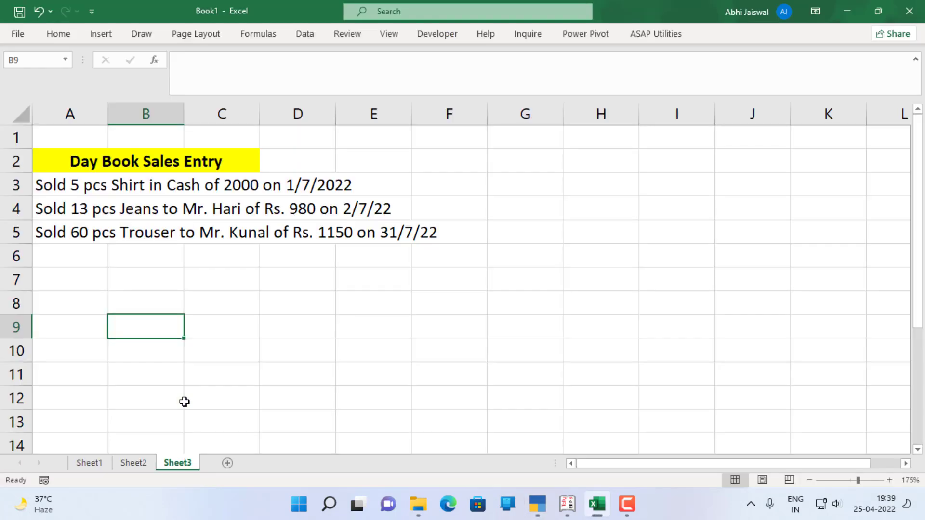
key(alt+Tab)
key(F2)
text(31.7)
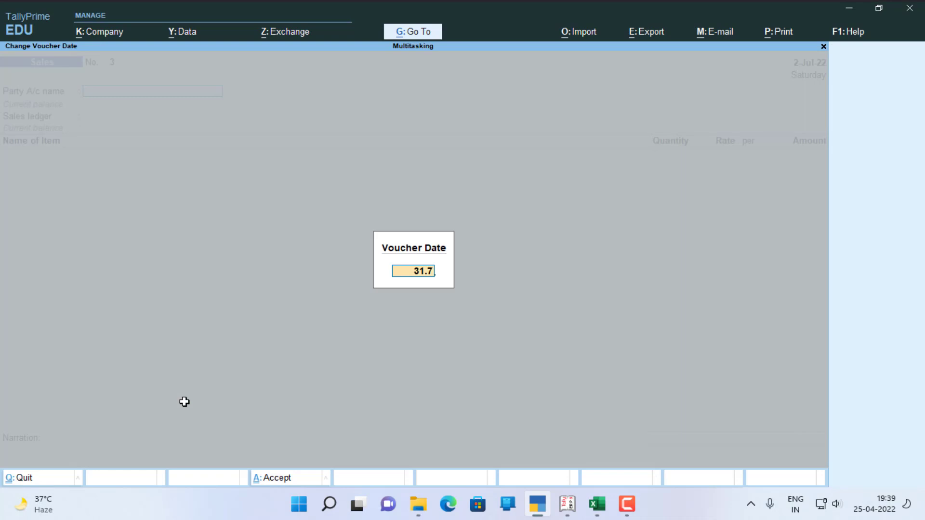
key(Return)
key(Return)
key(Escape)
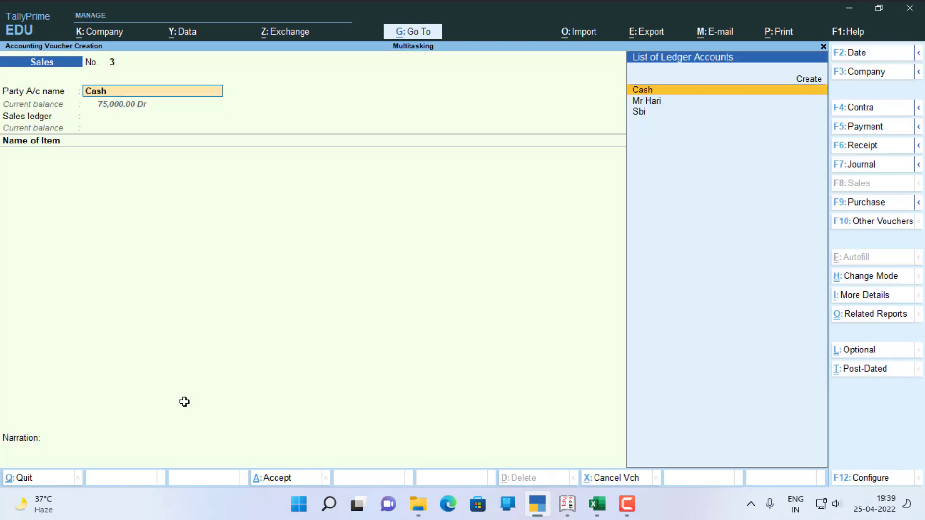
Step: Create a ledger named after the third sale's customer under Sundry Debtors, keeping the default details, as the voucher's party account
key(alt+Tab)
key(alt+Tab)
key(alt+c)
text(Mr.)
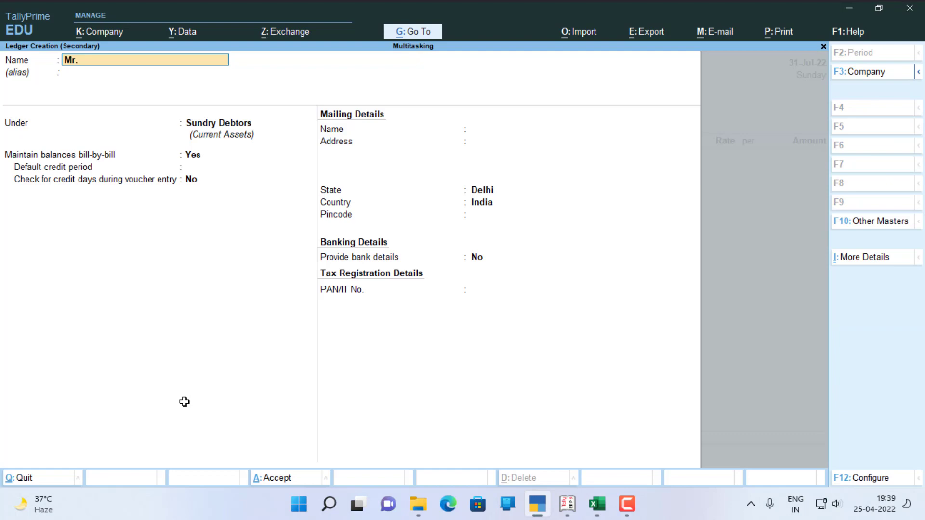
text( Kunal)
key(Return)
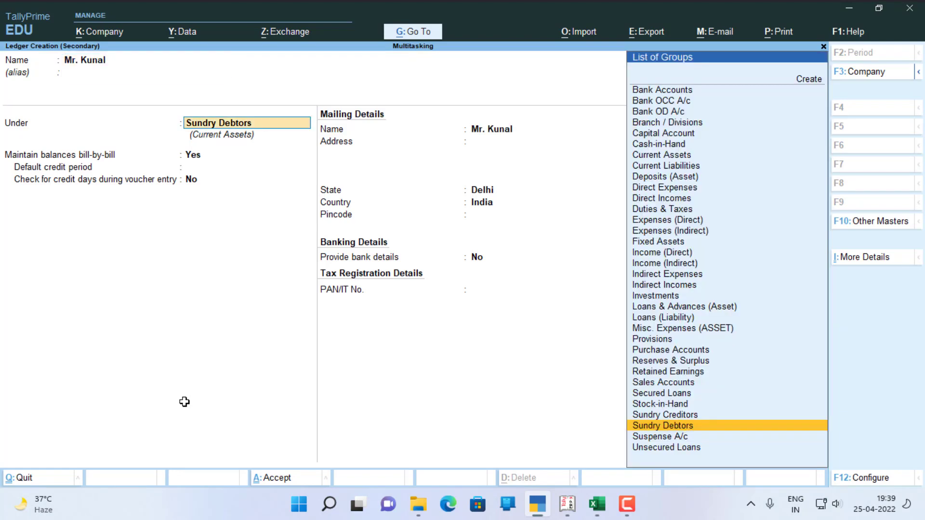
key(Return)
key(Return)
key(Return)
key(Return)
key(ctrl+a)
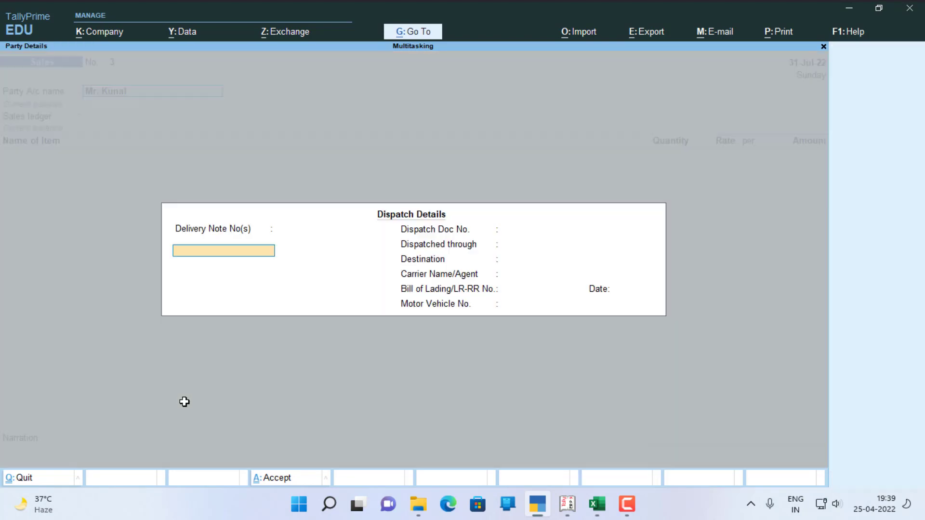
Step: Accept the third voucher's blank dispatch details and default party details, and choose Sales as its sales ledger
key(ctrl+a)
key(Return)
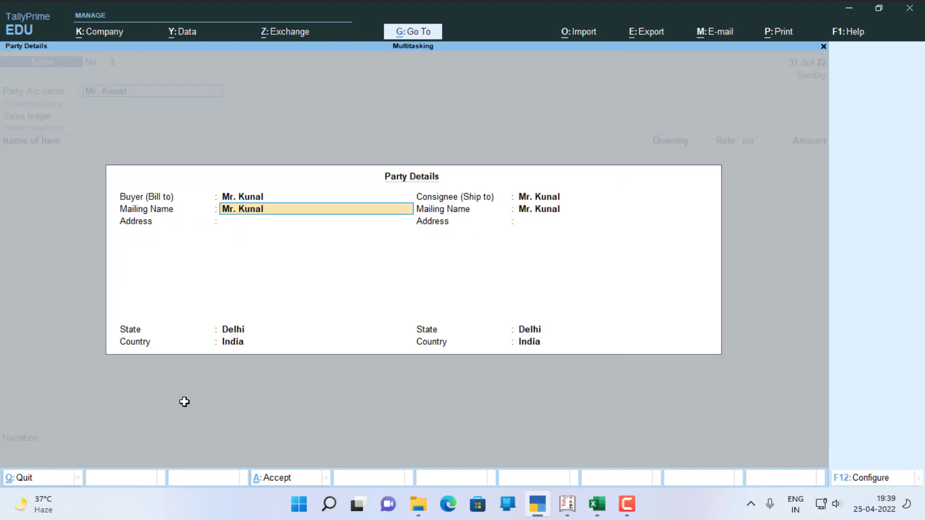
key(Return)
key(Return)
key(Return)
key(ctrl+a)
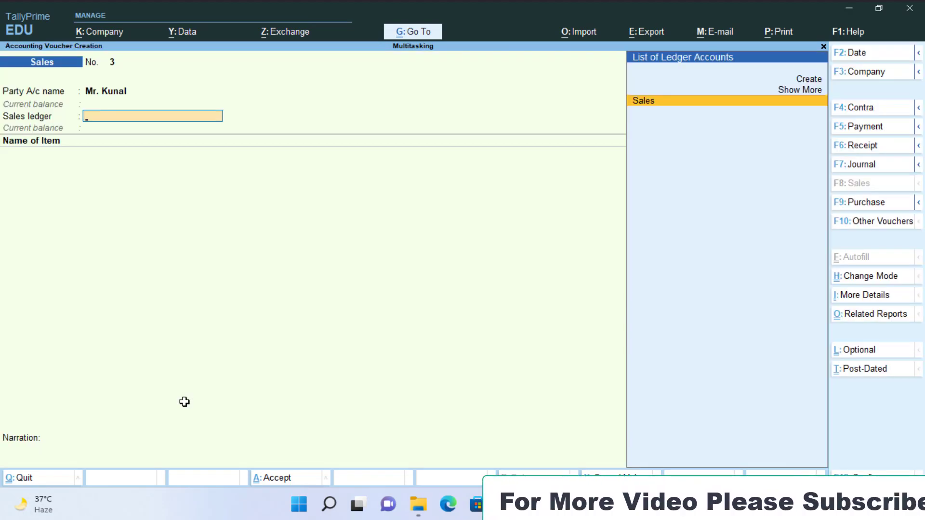
key(Return)
Step: Add Trouser to the third sales voucher with a quantity of 60 pcs, following the Excel sales list
key(alt+Tab)
key(alt+Tab)
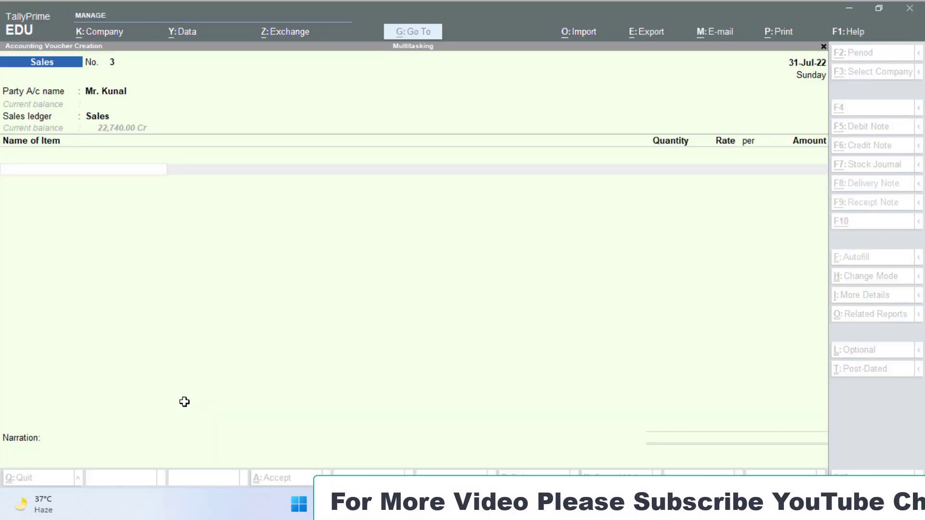
key(alt+Tab)
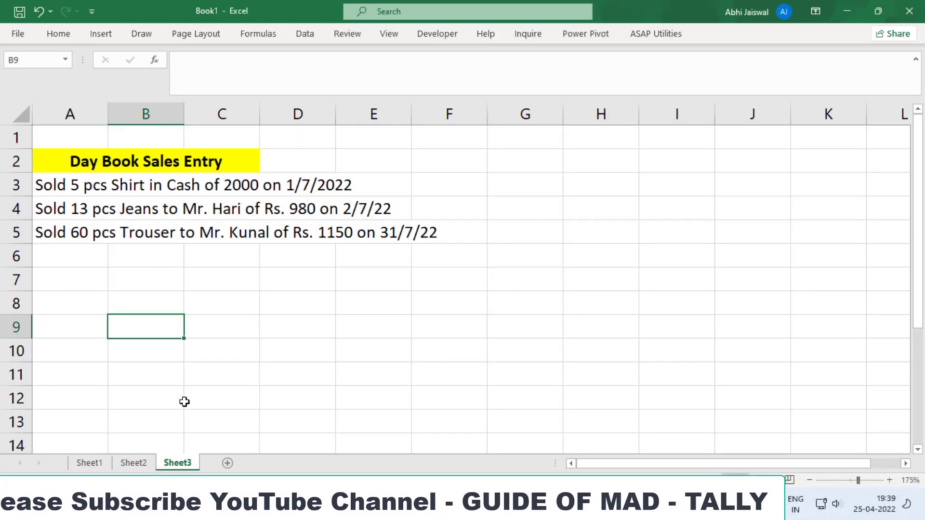
key(alt+Tab)
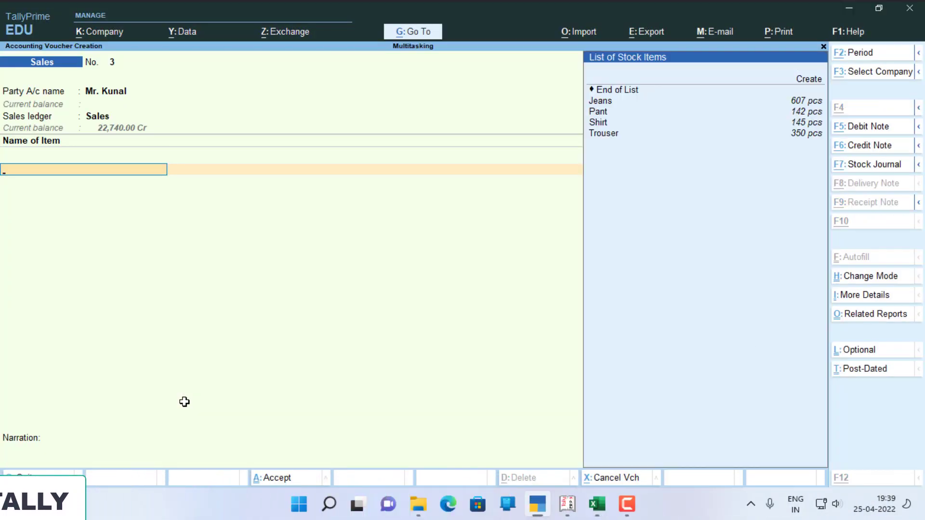
key(alt+Tab)
key(alt+Tab)
text(T)
key(Return)
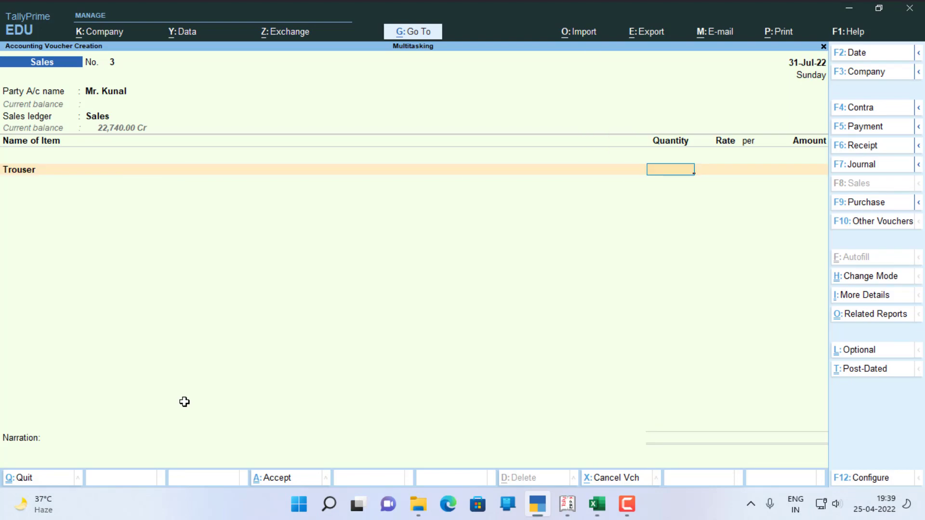
key(alt+Tab)
key(alt+Tab)
text(60)
key(Return)
Step: Set the Trouser rate to 1150 per pcs from the Excel list, leave the narration empty and save the sales voucher
key(alt+Tab)
key(alt+Tab)
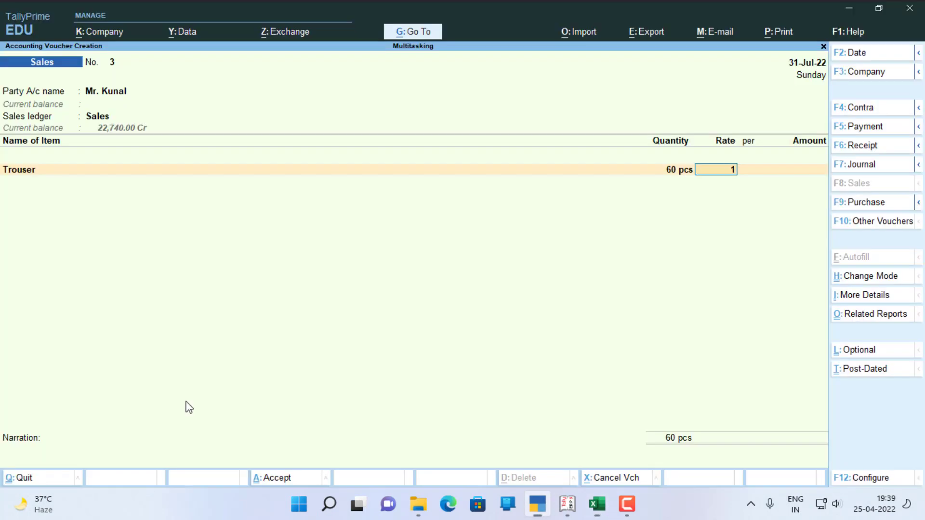
text(11500)
key(Return)
key(BackSpace)
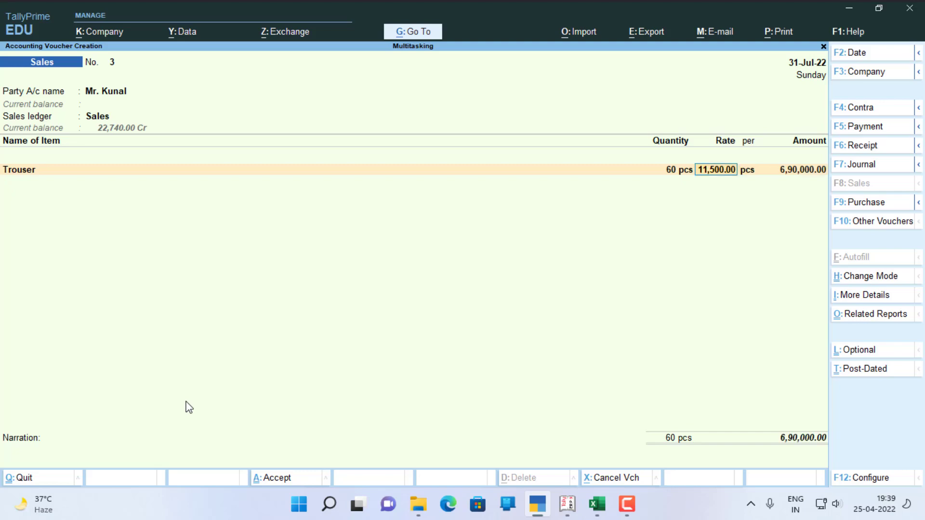
text(1150)
key(Return)
key(Return)
key(Return)
key(Return)
key(Return)
key(Return)
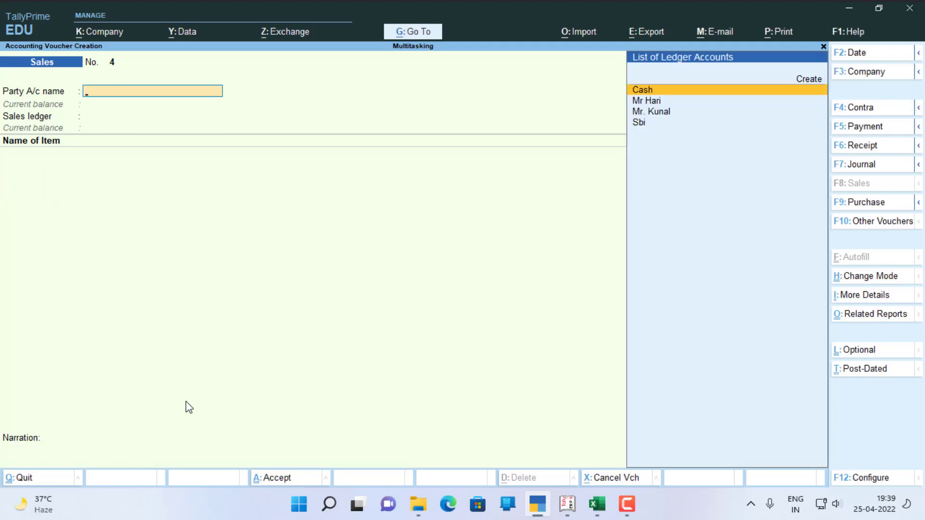
Step: Leave voucher entry and view the Day Book's list of sales vouchers for 1-Apr-22 to 31-Jul-22
key(Escape)
key(Return)
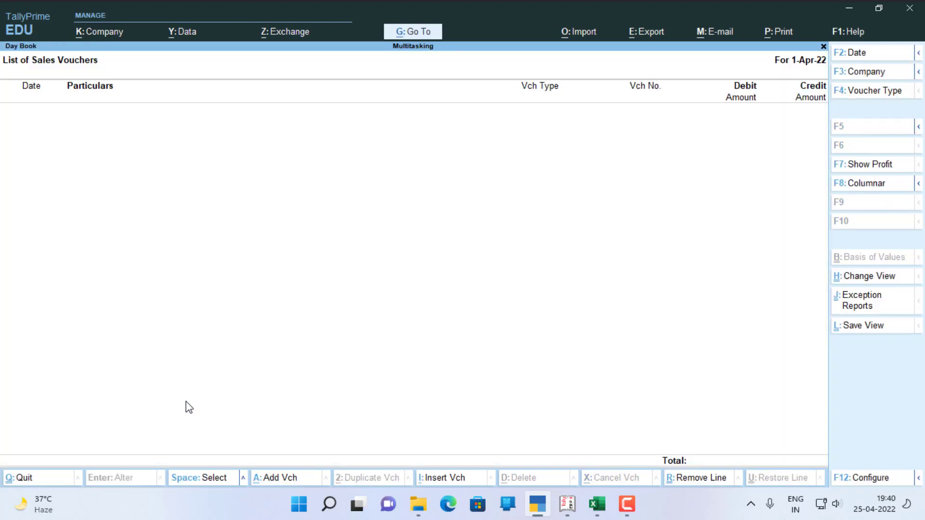
key(F2)
key(BackSpace)
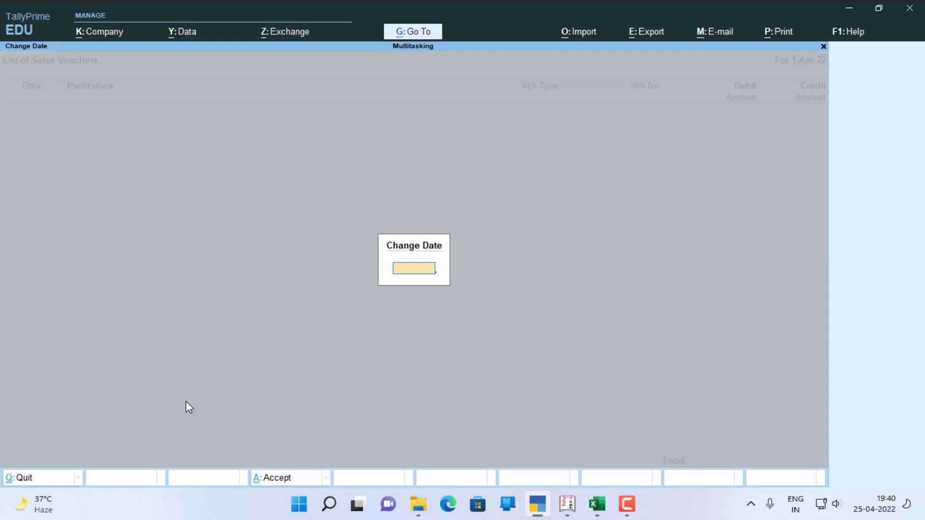
key(Return)
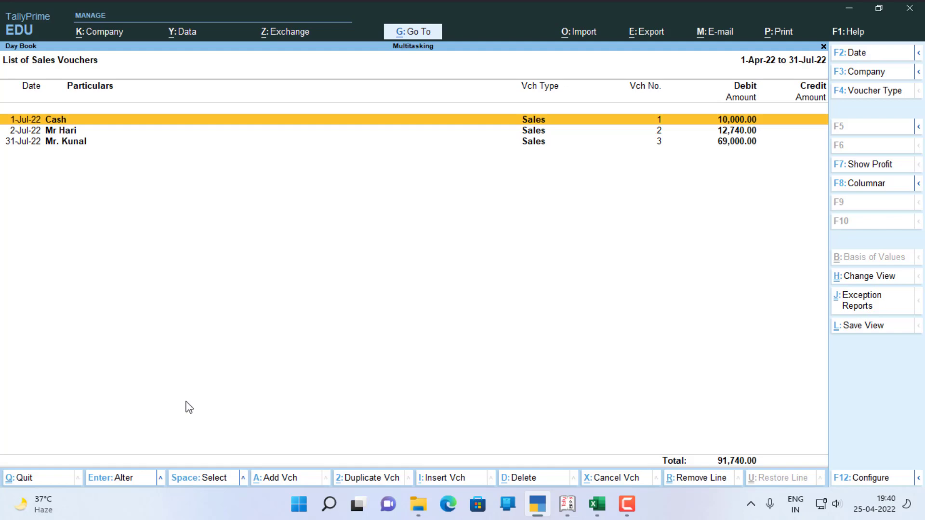
key(F4)
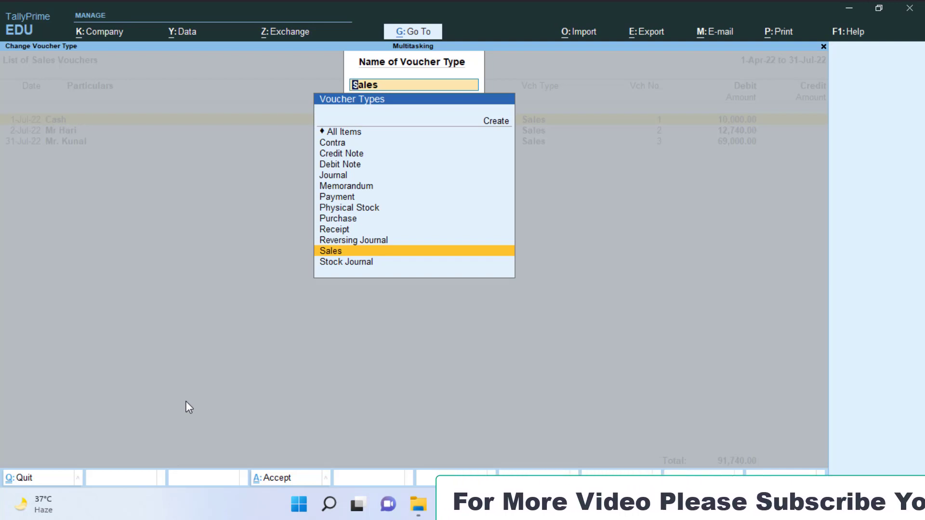
key(BackSpace)
key(Escape)
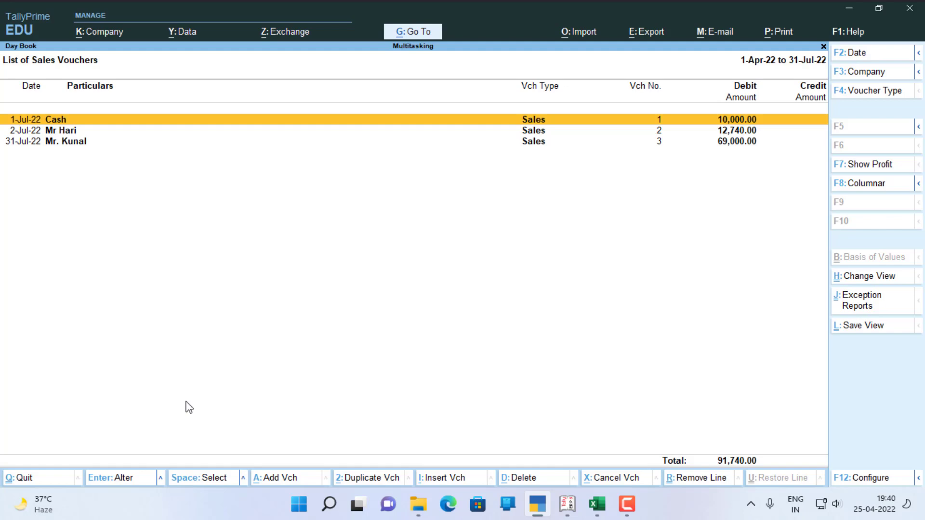
Step: Review the company's Balance Sheet and its Profit & Loss A/c report
key(alt+g)
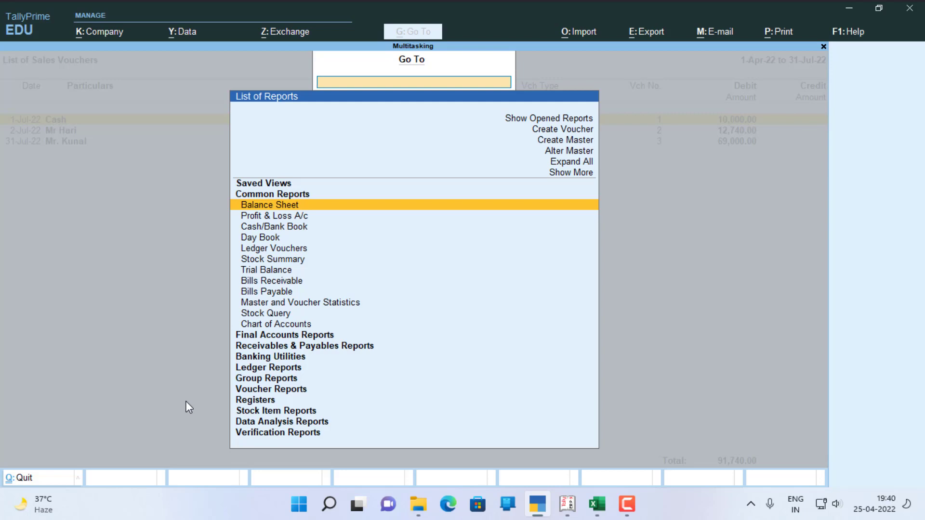
key(Return)
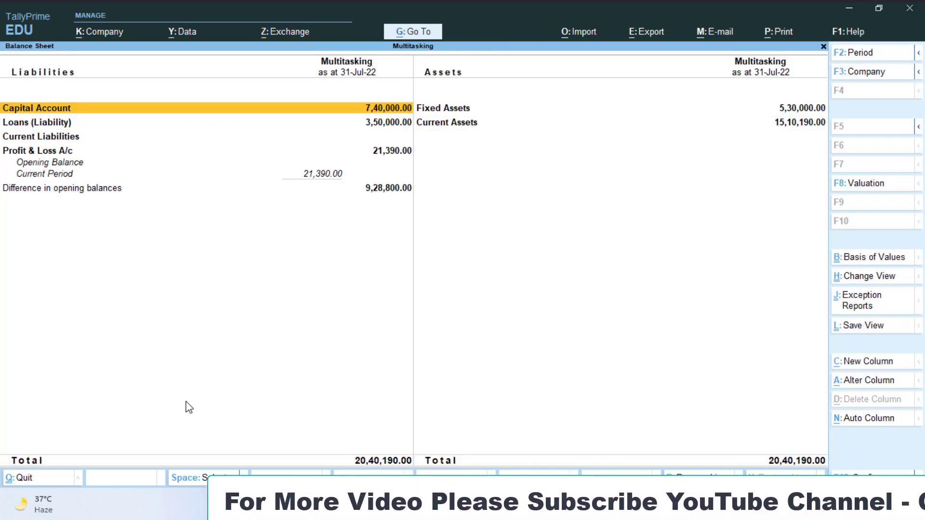
key(alt+g)
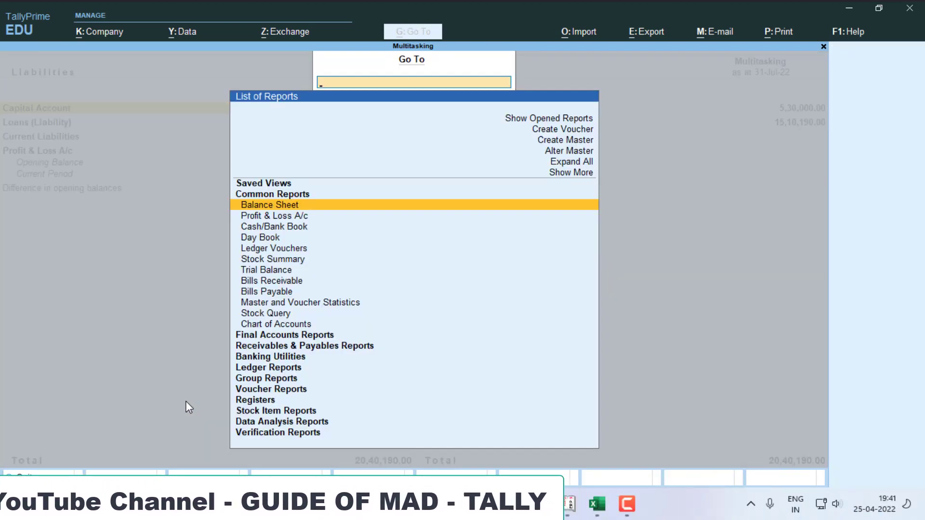
key(Down)
key(Return)
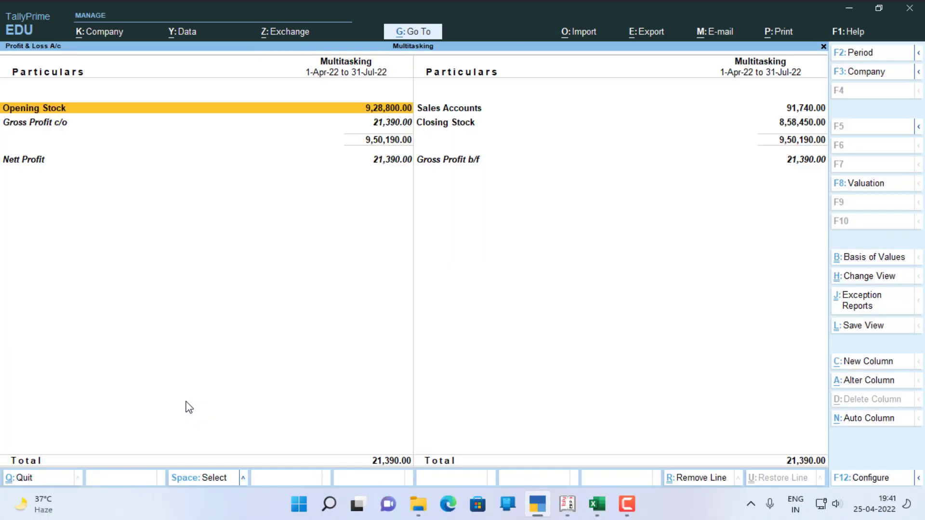
Step: Go to the Day Book report directly from the Profit & Loss A/c report
key(alt+g)
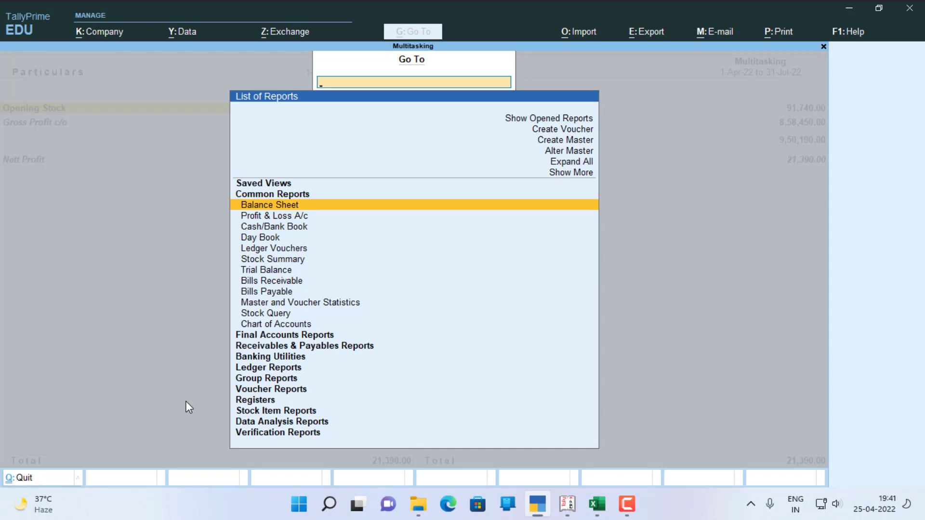
key(Down)
key(Down)
key(Down)
key(Return)
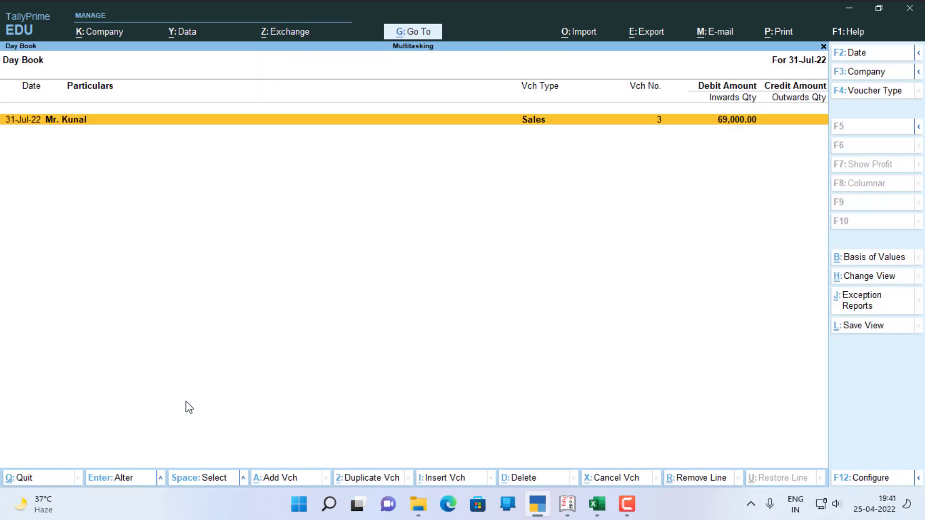
Step: Go to the Stock Summary report and view the closing quantities, rates and values of the stock items
key(alt+g)
key(Down)
key(Down)
key(Down)
key(Down)
key(Down)
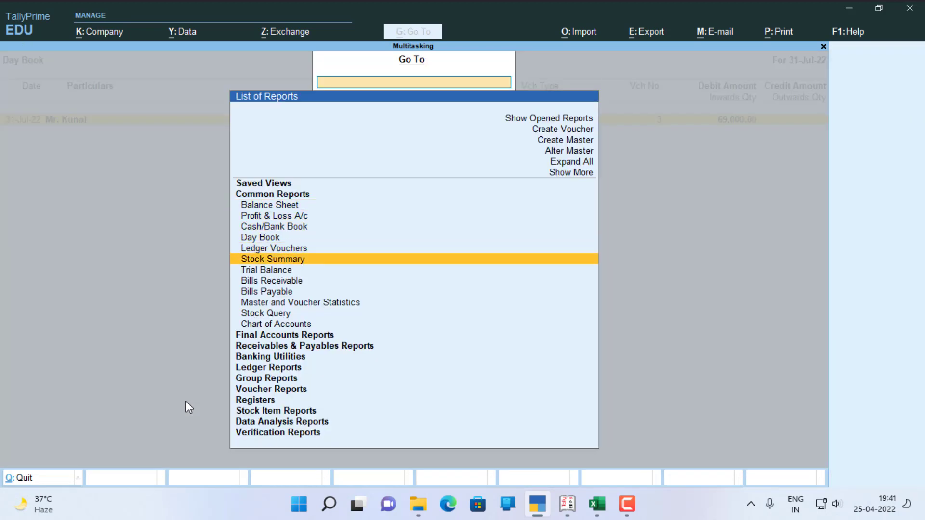
key(Return)
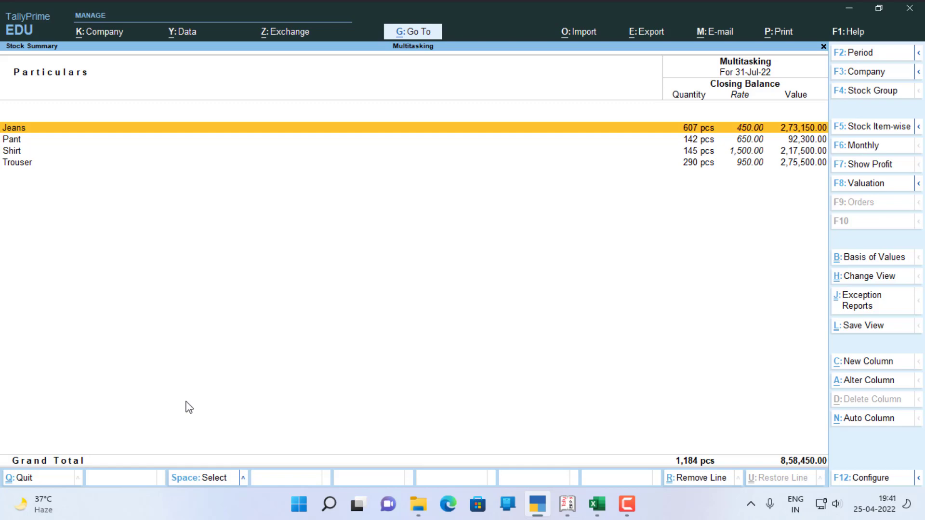
Step: Show the list of all currently opened reports while the Stock Summary is open
key(alt)
key(alt+g)
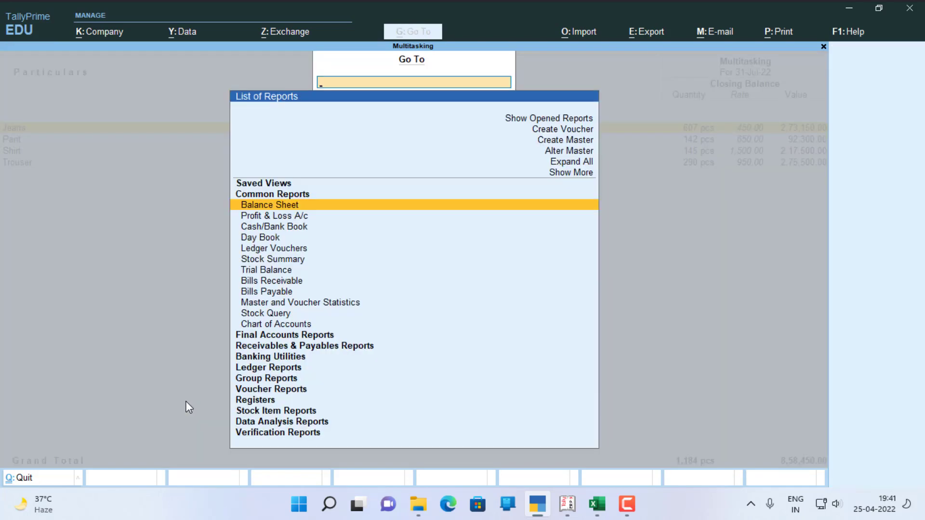
key(Up)
key(Up)
key(Up)
key(Up)
key(Up)
key(Up)
key(Up)
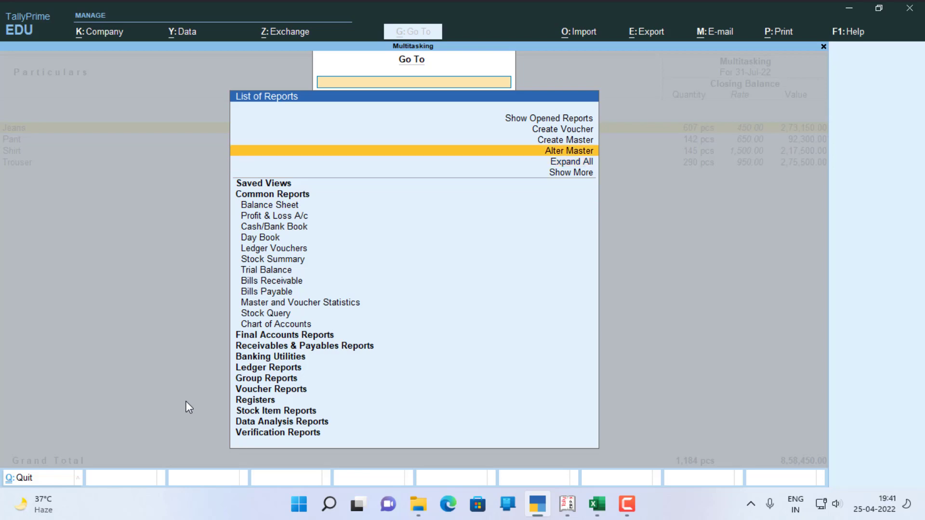
key(Up)
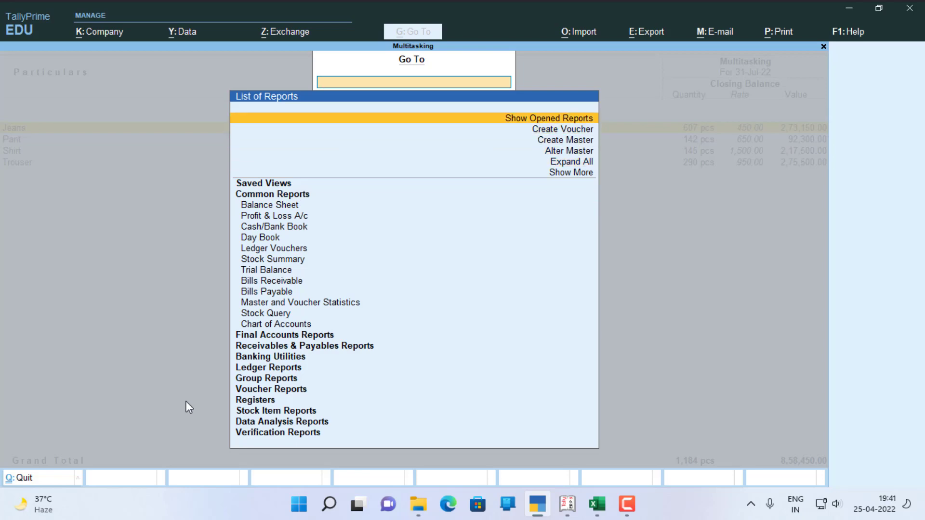
key(Return)
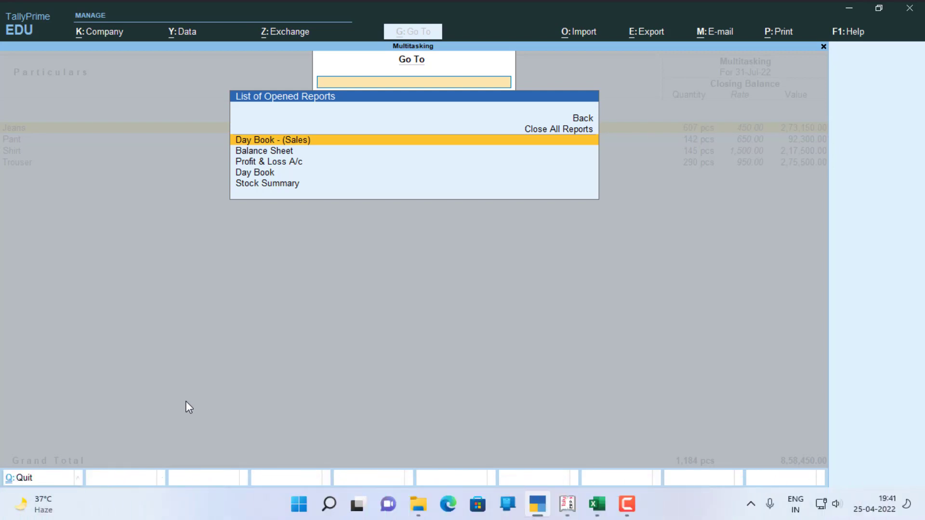
Step: Look through the opened reports and switch back to the Profit & Loss A/c
key(Down)
key(Down)
key(Down)
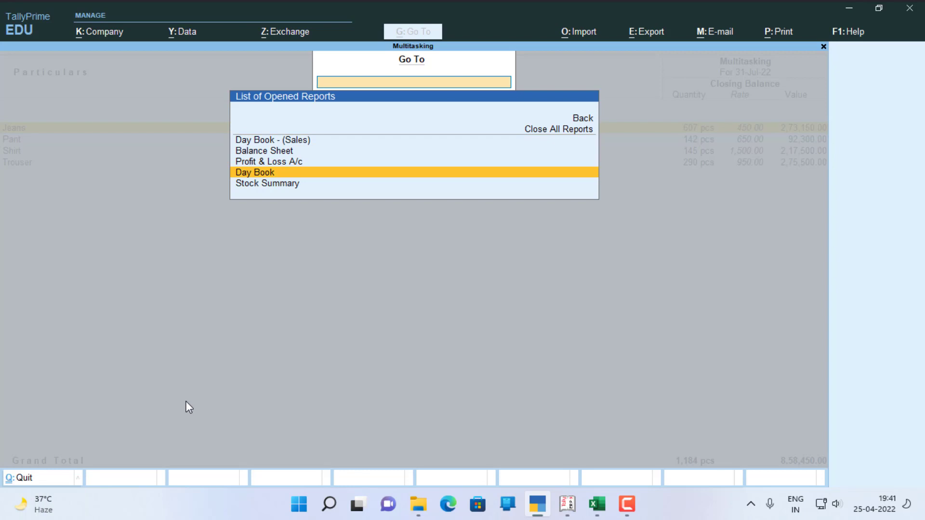
key(Up)
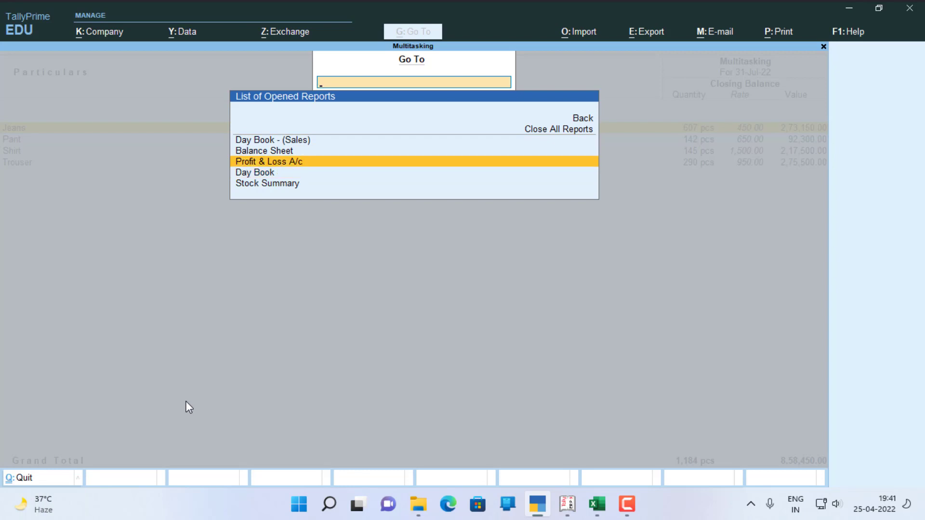
key(Up)
key(Up)
key(Up)
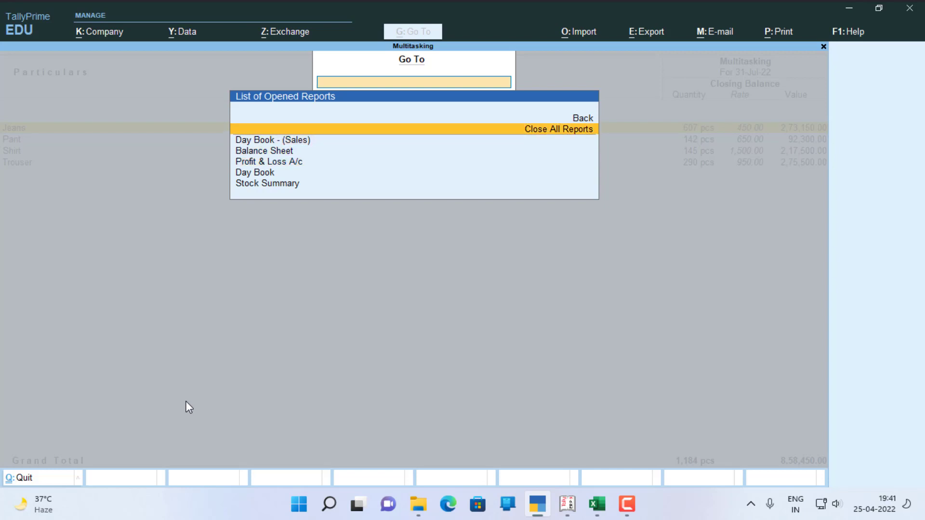
key(Down)
key(Down)
key(Down)
key(Down)
key(Up)
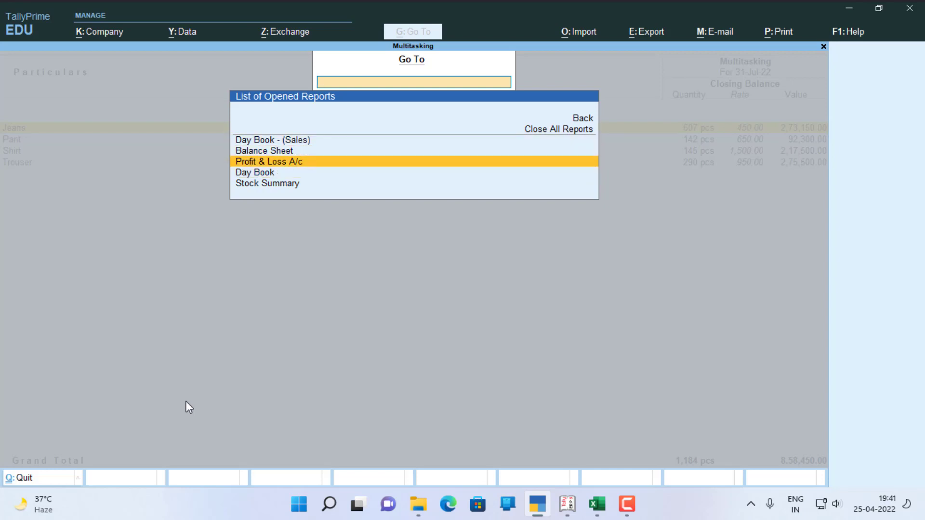
key(Return)
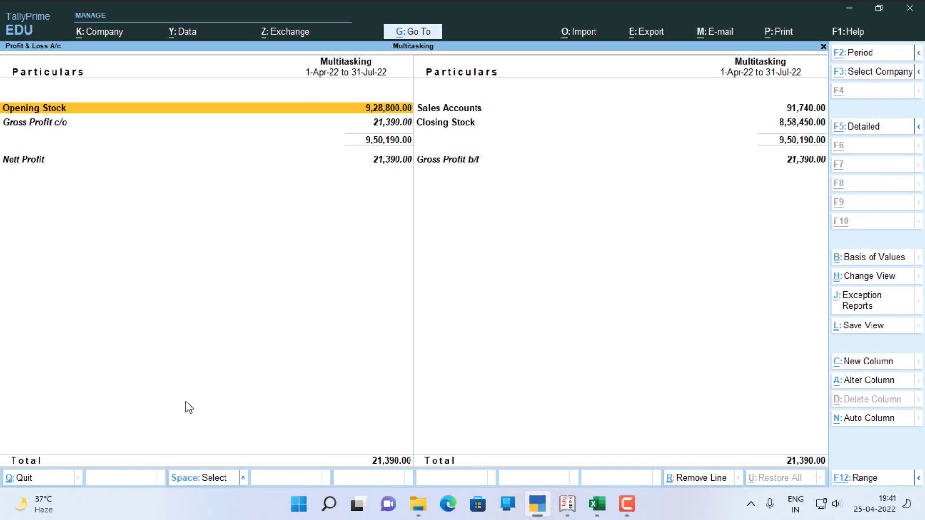
Step: Show the opened reports again and switch to the Balance Sheet
key(alt+g)
key(Up)
key(Up)
key(Up)
key(Up)
key(Up)
key(Up)
key(Up)
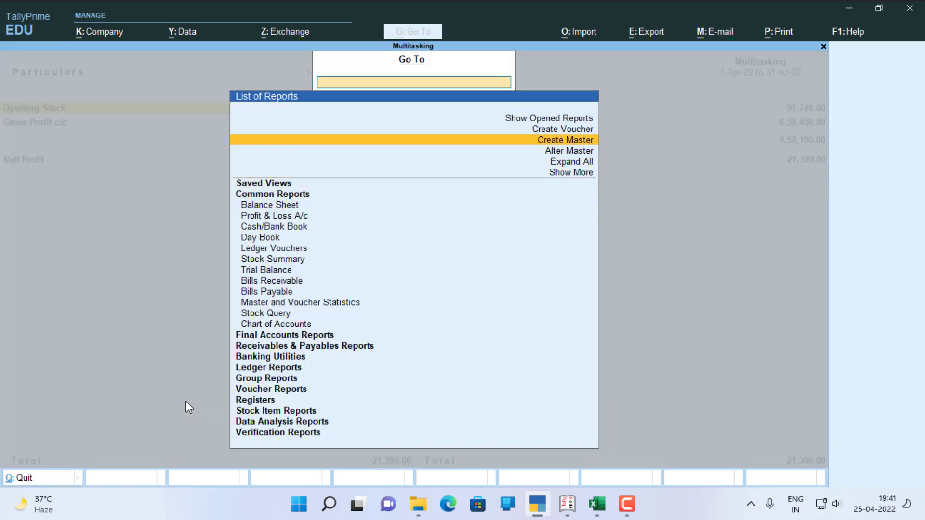
key(Return)
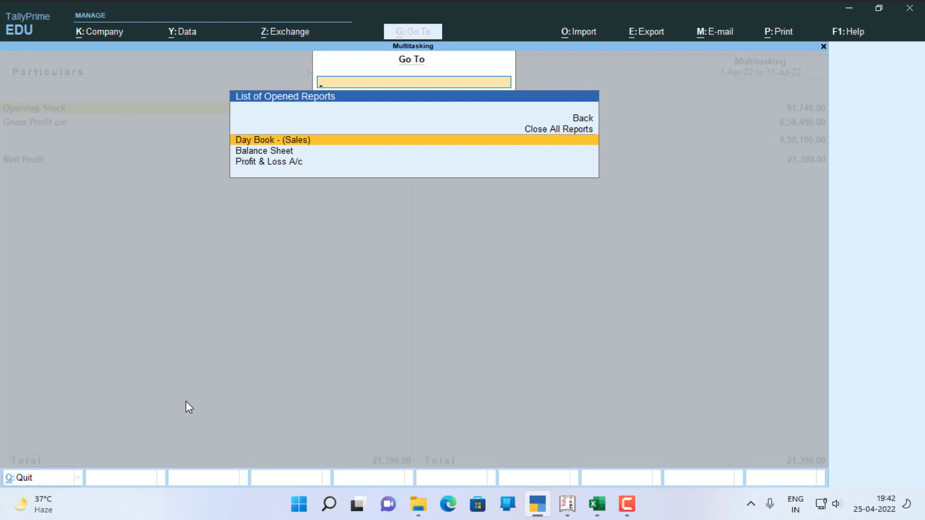
key(Down)
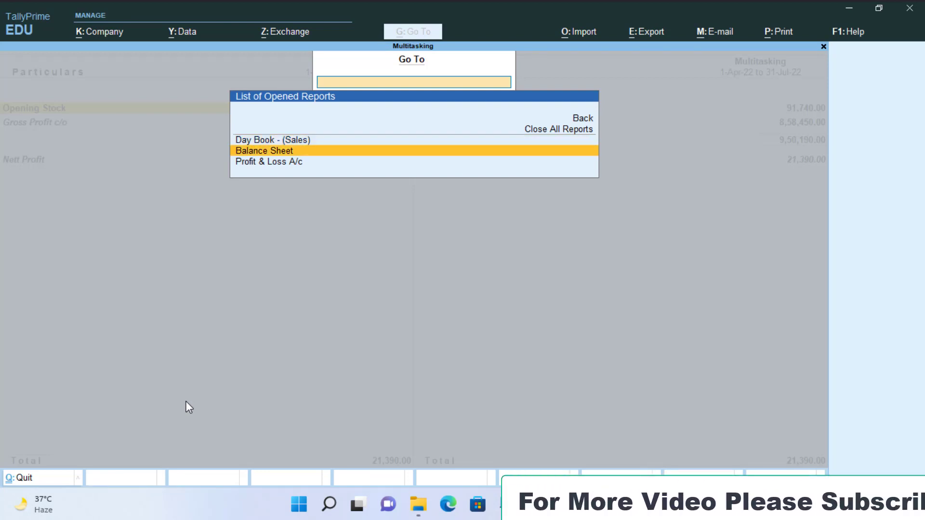
key(Return)
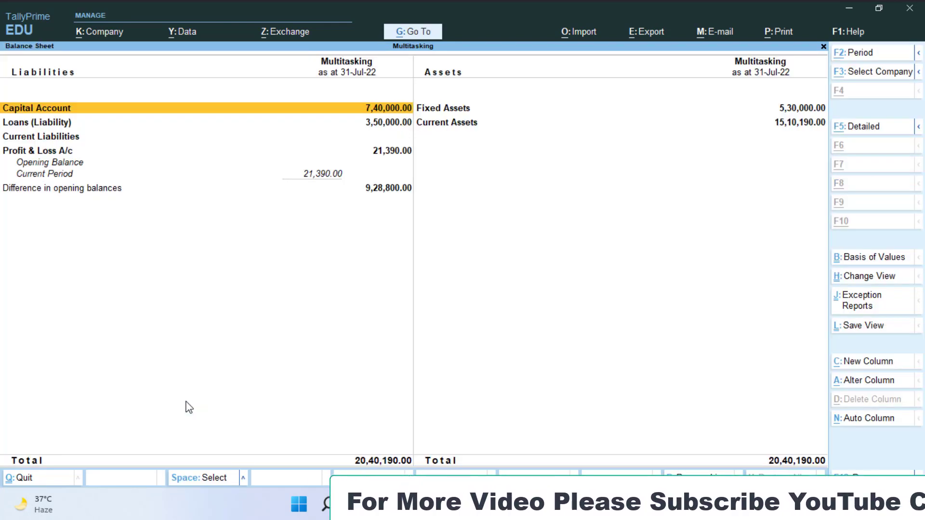
Step: Switch from the Balance Sheet to the opened Day Book - (Sales) report
key(alt+g)
key(Up)
key(Up)
key(Up)
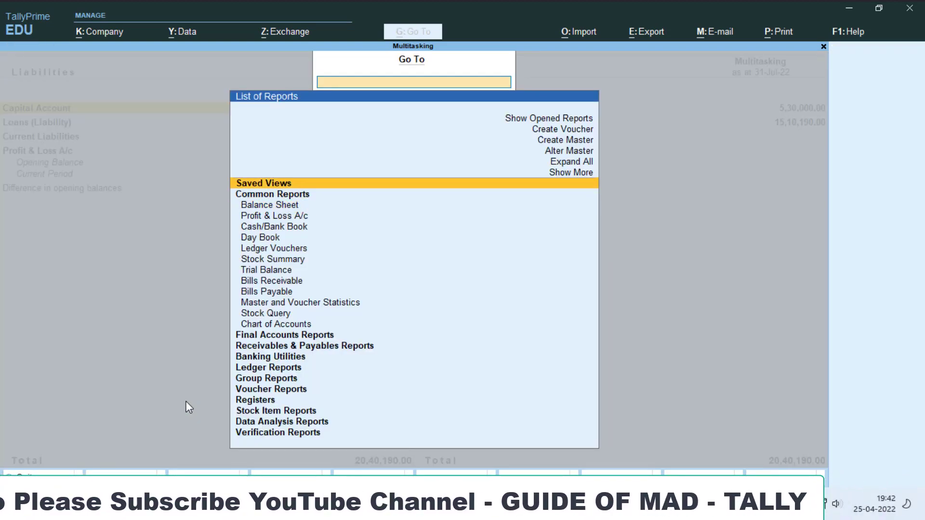
key(Up)
key(Up)
key(Up)
key(Up)
key(Return)
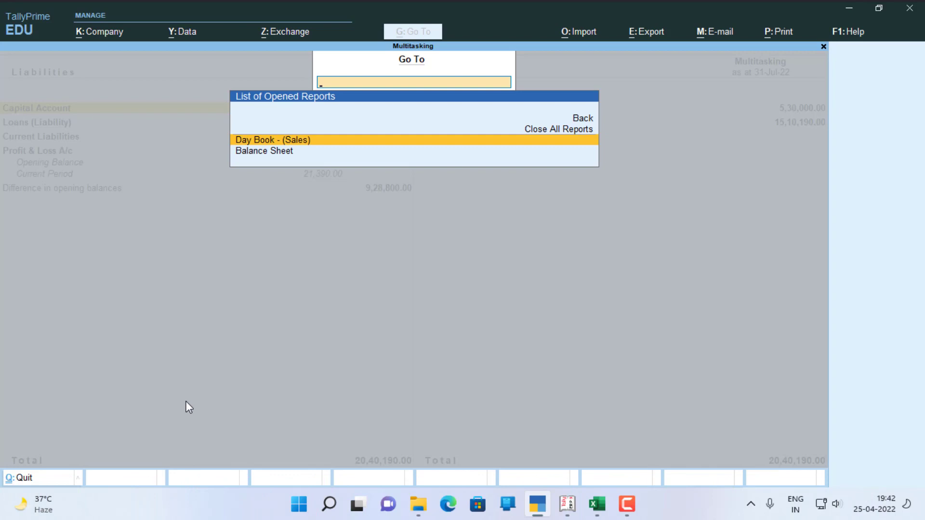
key(Return)
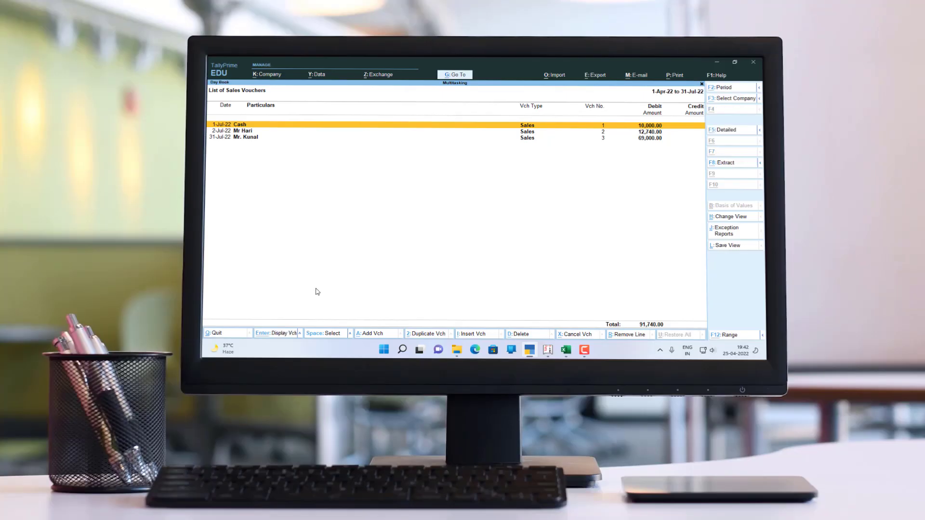
Step: Check the opened reports once more, reopen Day Book - (Sales), and return to the Gateway of Tally
key(alt+g)
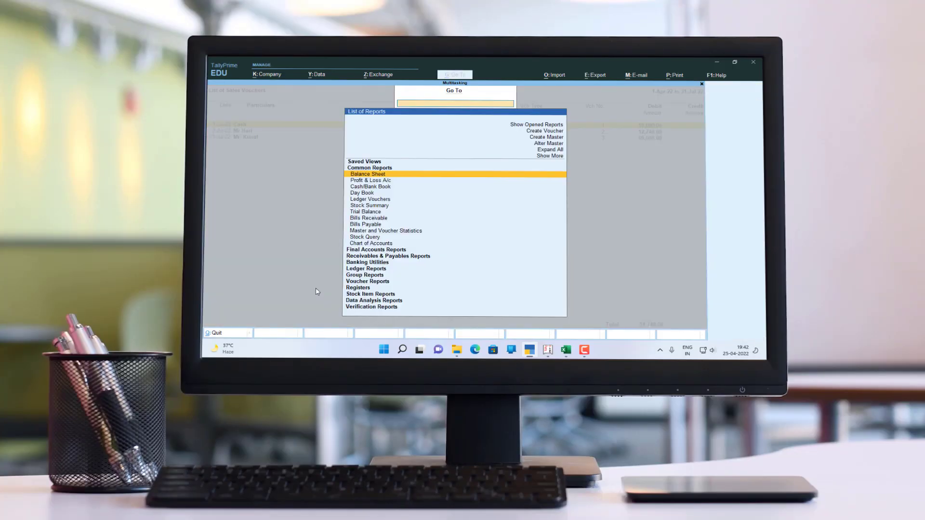
key(Up)
key(Up)
key(Up)
key(Up)
key(Up)
key(Up)
key(Up)
key(Return)
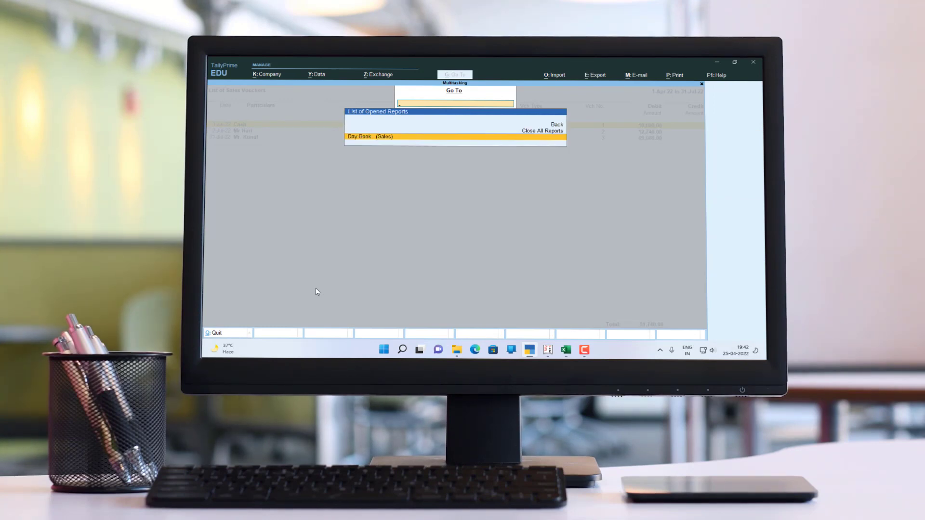
key(Return)
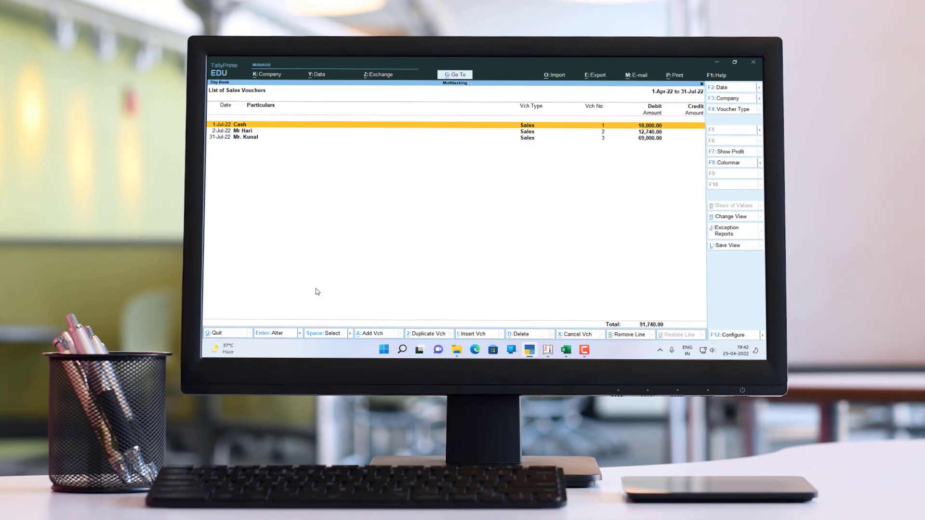
key(Escape)
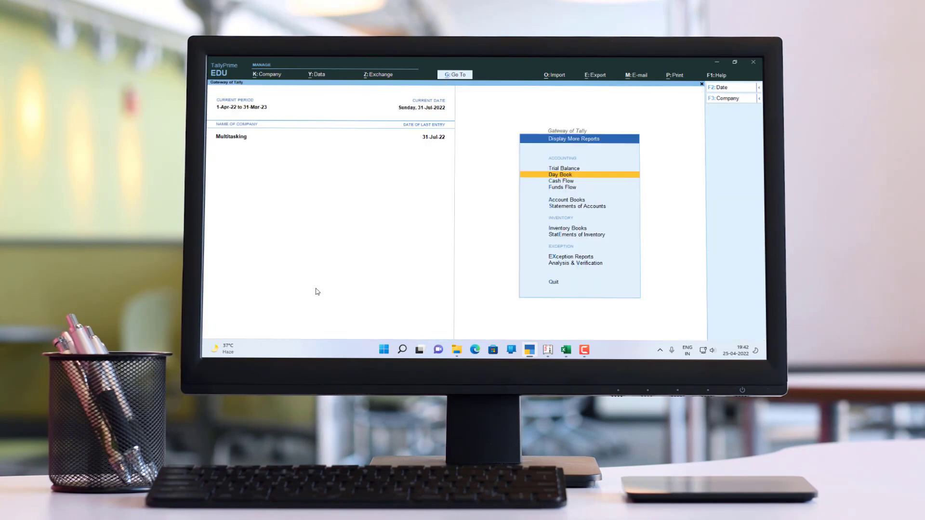
key(Escape)
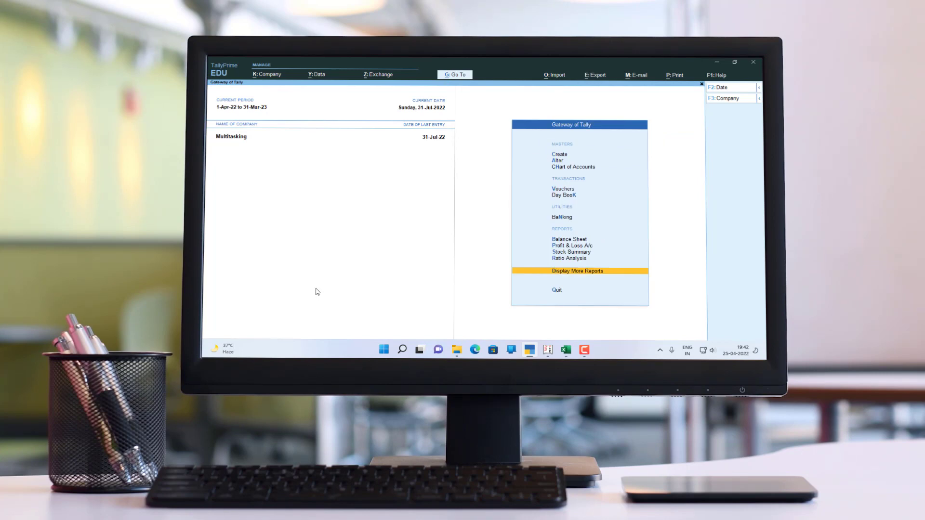